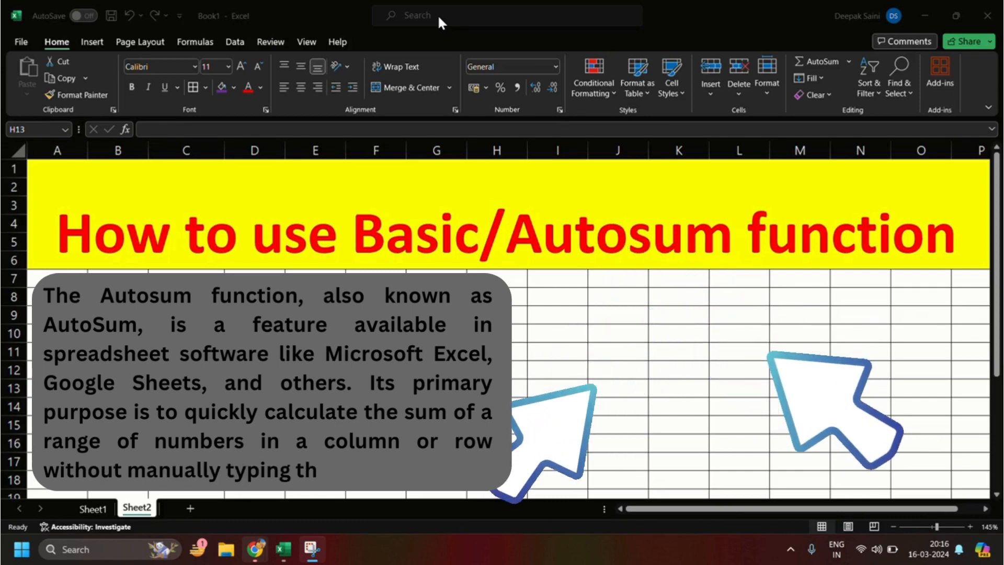
Switch to Sheet1 and look over the title and the list of functions below it
{"action": "left_click", "coordinate": [482, 211]}
{"action": "left_click", "coordinate": [480, 213]}
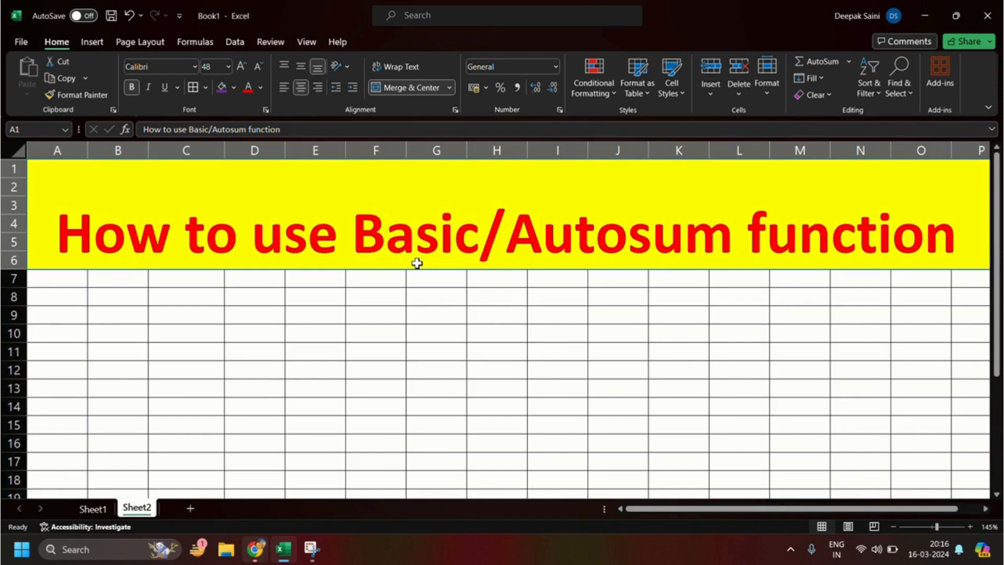
{"action": "left_click", "coordinate": [97, 510]}
{"action": "left_click", "coordinate": [174, 347]}
{"action": "scroll", "coordinate": [256, 293], "scroll_direction": "down", "scroll_amount": 2}
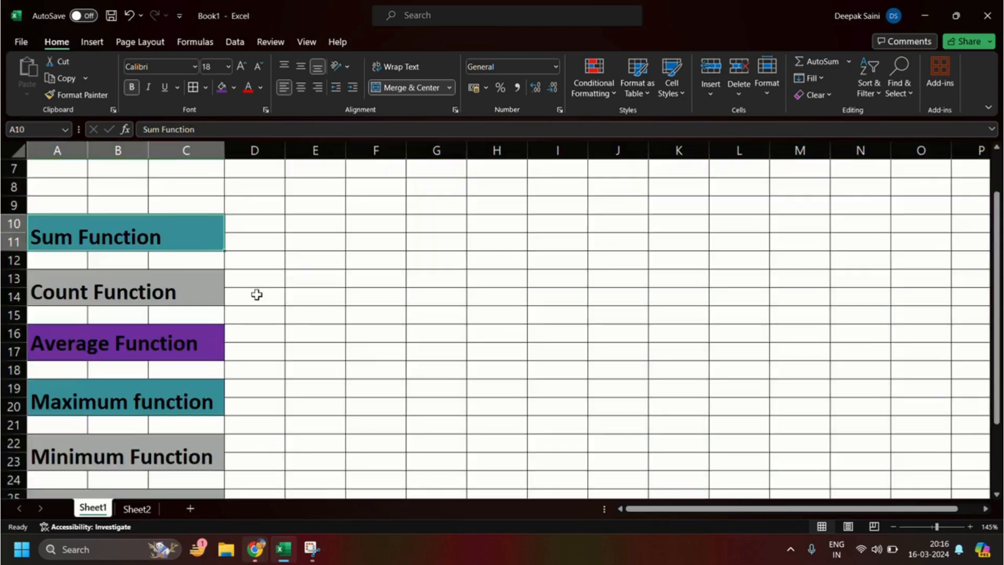
{"action": "scroll", "coordinate": [348, 331], "scroll_direction": "up", "scroll_amount": 2}
{"action": "left_click", "coordinate": [314, 259]}
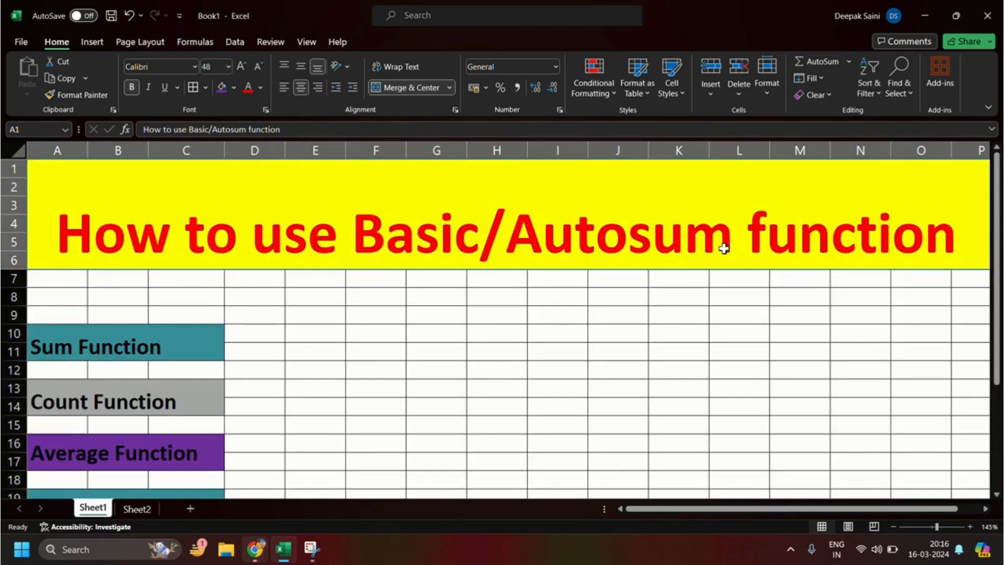
{"action": "left_click", "coordinate": [505, 326]}
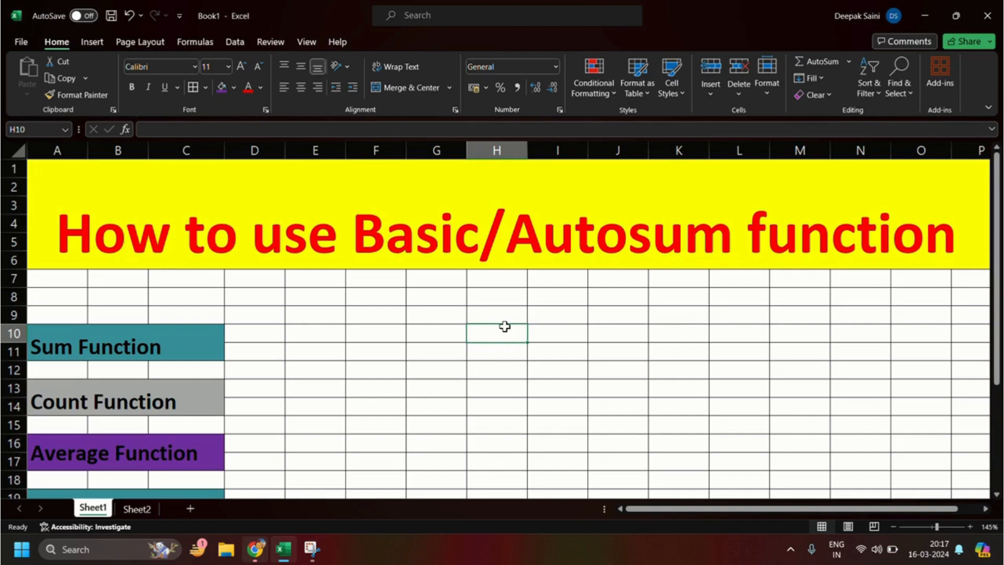
{"action": "left_click", "coordinate": [174, 351]}
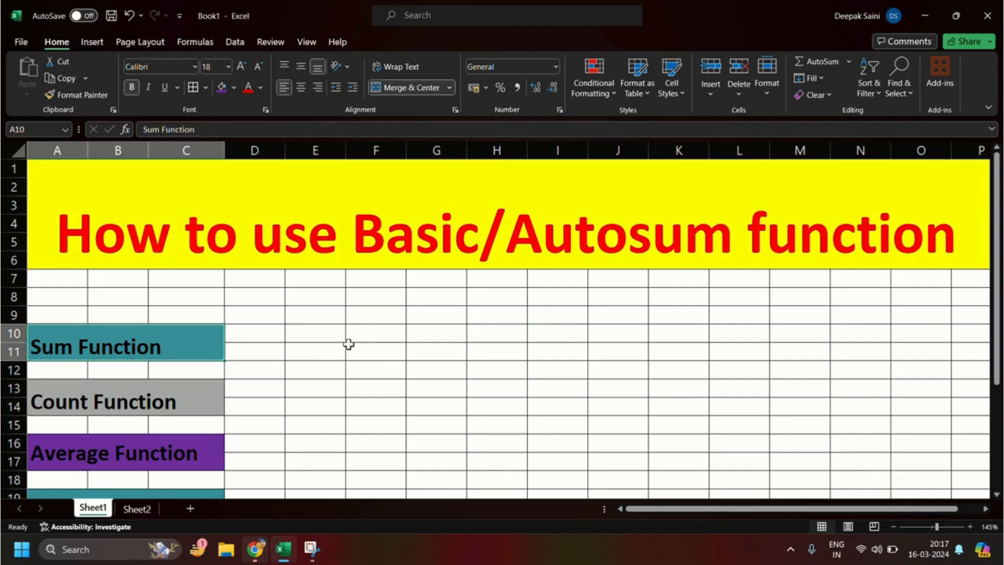
Enter 5 in cell F10 and 10 in cell F11 as the start of a number series
{"action": "left_click", "coordinate": [381, 334]}
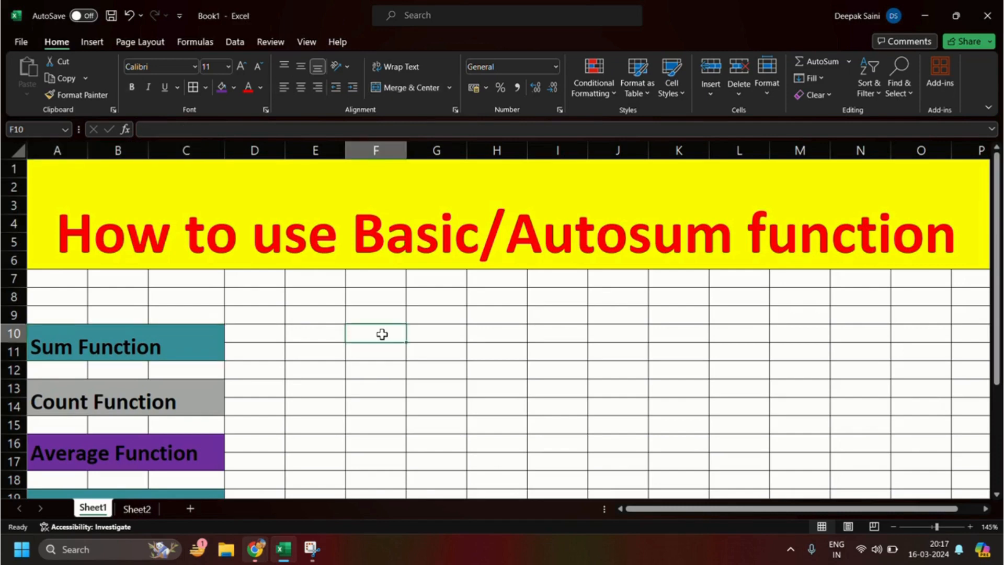
{"action": "type", "text": "5"}
{"action": "key", "text": "Return"}
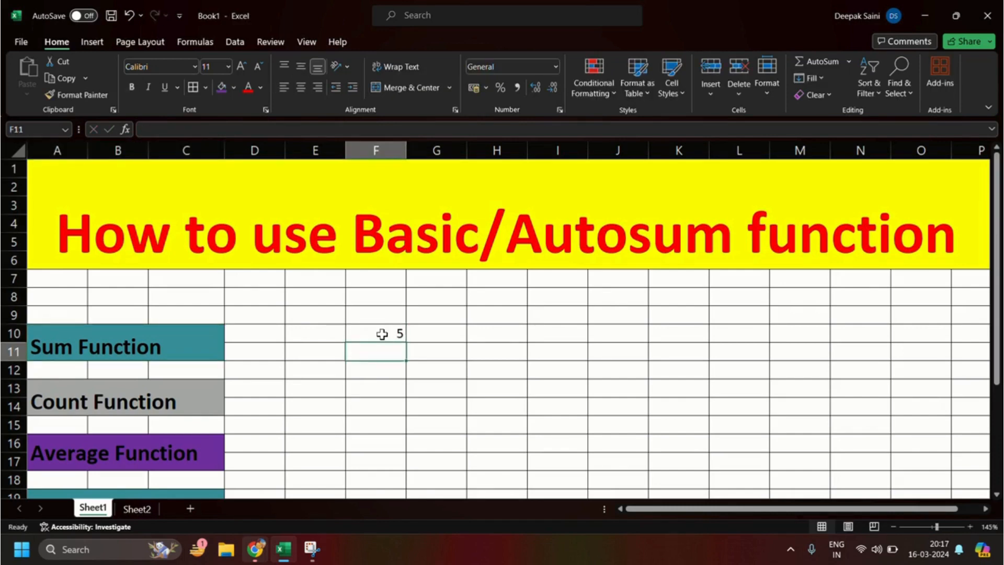
{"action": "type", "text": "10"}
{"action": "key", "text": "Return"}
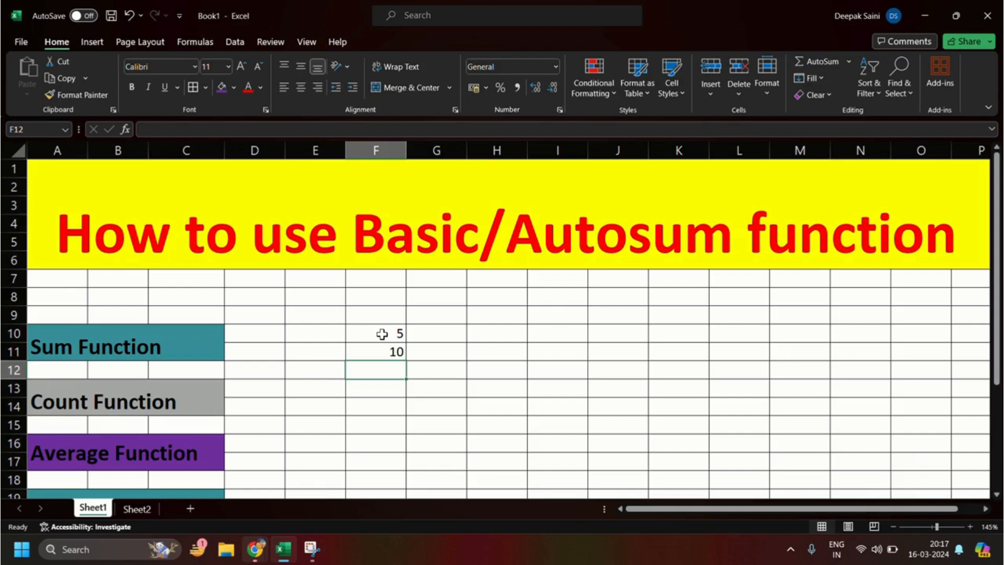
Enter 6 in cell G10 and 12 in cell G11 as the start of a second series
{"action": "key", "text": "Up"}
{"action": "key", "text": "Up"}
{"action": "key", "text": "Right"}
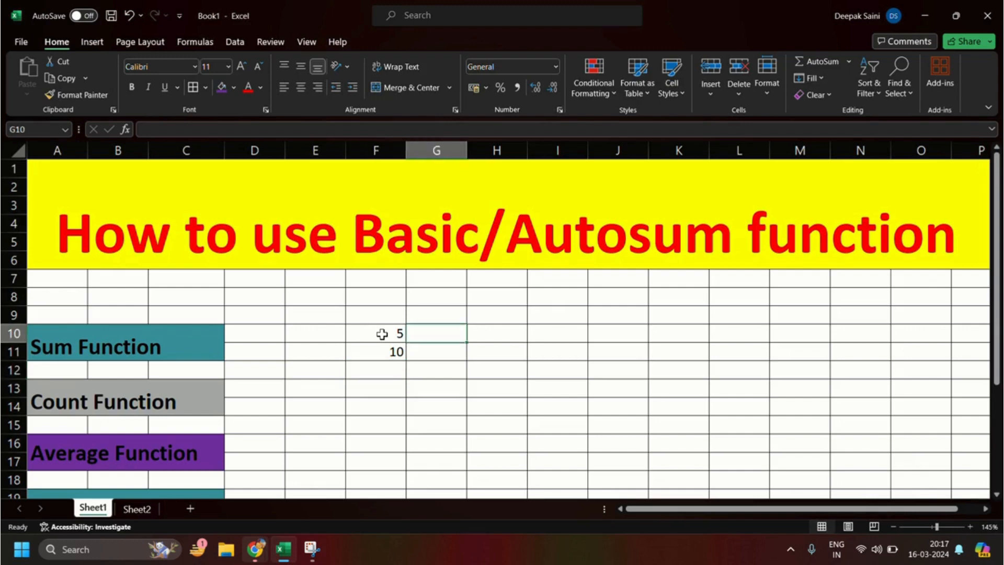
{"action": "type", "text": "6"}
{"action": "key", "text": "Return"}
{"action": "type", "text": "12"}
{"action": "left_click", "coordinate": [571, 403]}
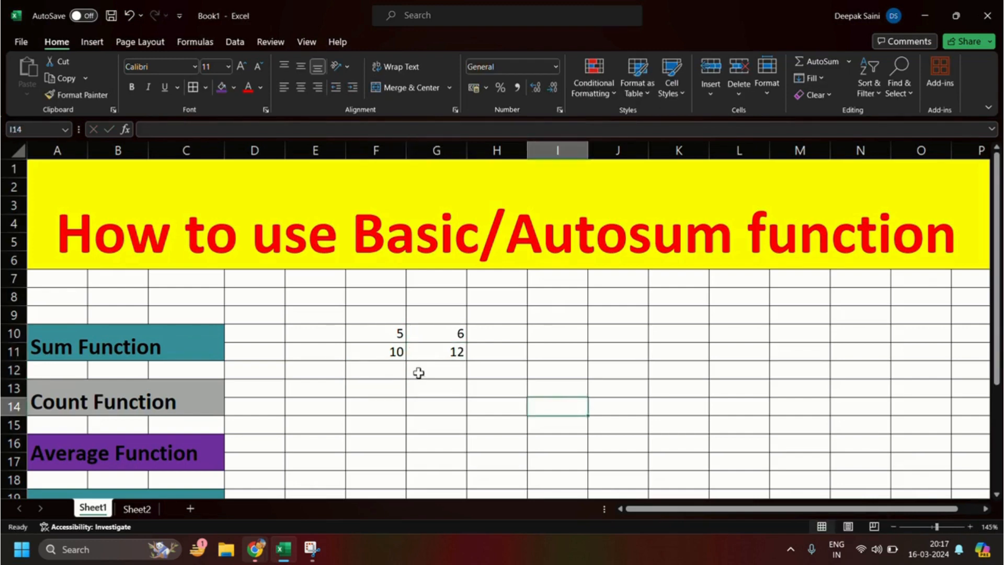
Extend the number series in columns F and G down to row 24
{"action": "left_click_drag", "start_coordinate": [383, 340], "coordinate": [453, 425]}
{"action": "left_click_drag", "start_coordinate": [457, 206], "coordinate": [464, 259]}
{"action": "key", "text": "ctrl+z"}
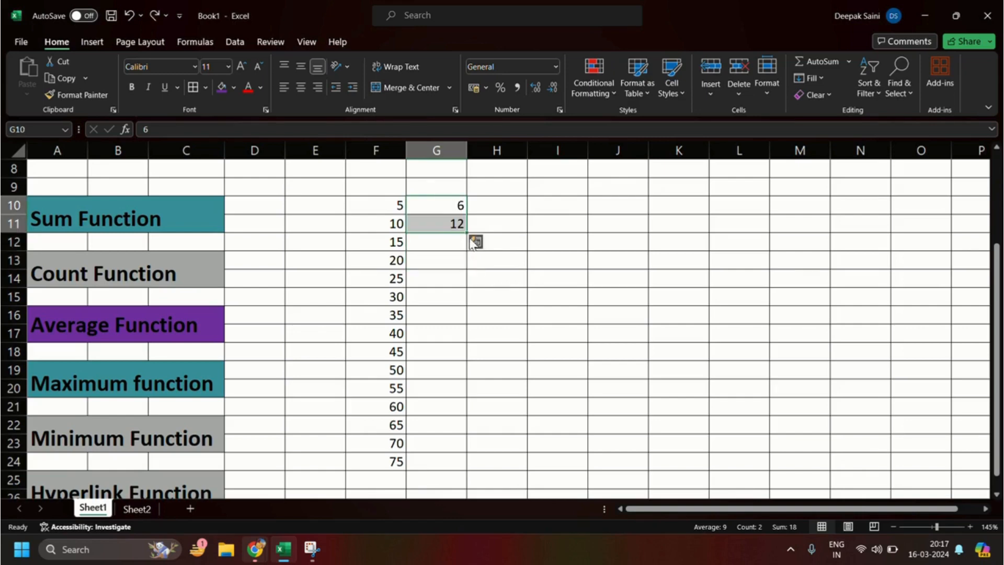
{"action": "left_click_drag", "start_coordinate": [466, 230], "coordinate": [495, 473]}
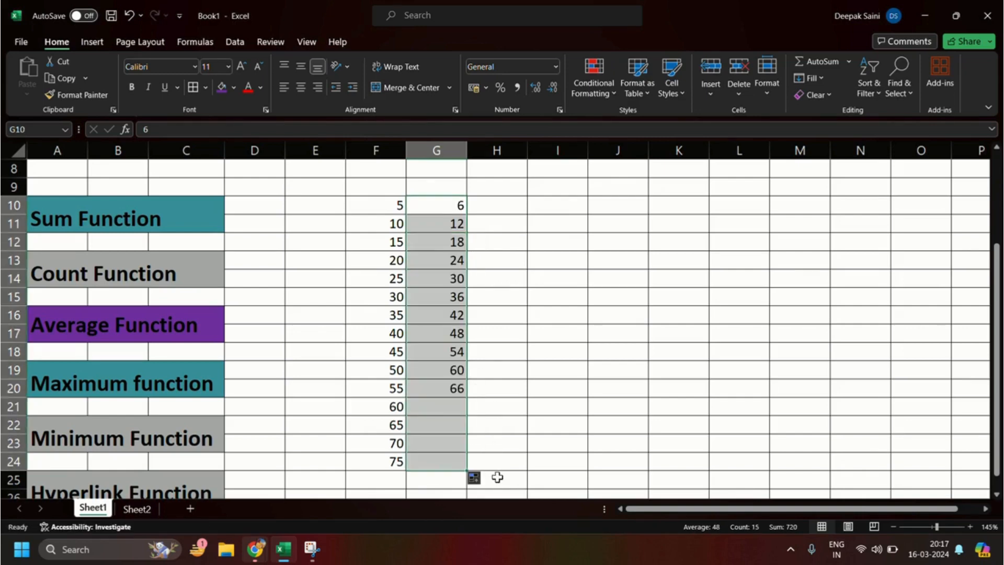
Delete the series values in rows 20 to 24 of columns F and G
{"action": "left_click_drag", "start_coordinate": [340, 415], "coordinate": [465, 480]}
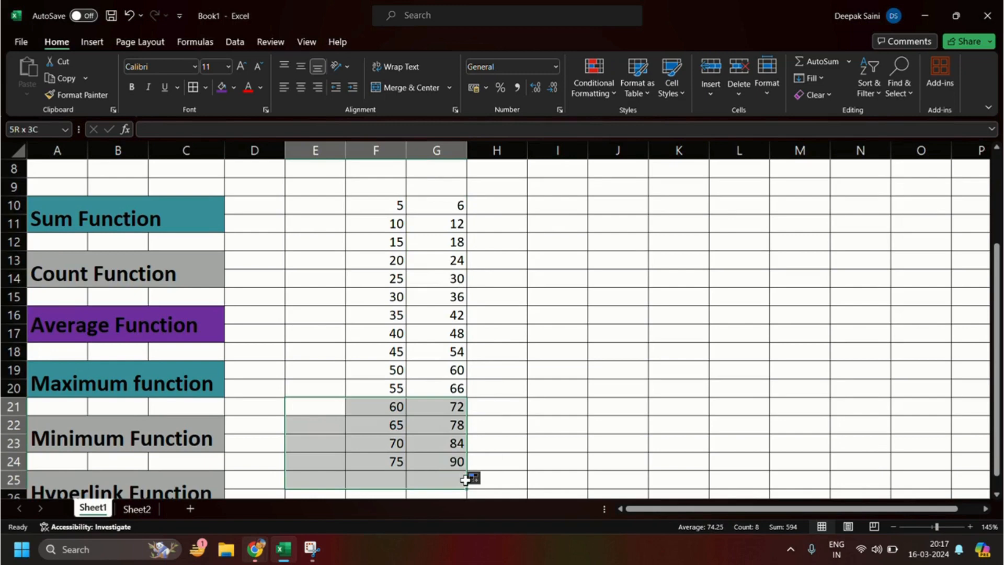
{"action": "left_click", "coordinate": [547, 418]}
{"action": "left_click_drag", "start_coordinate": [379, 391], "coordinate": [501, 454]}
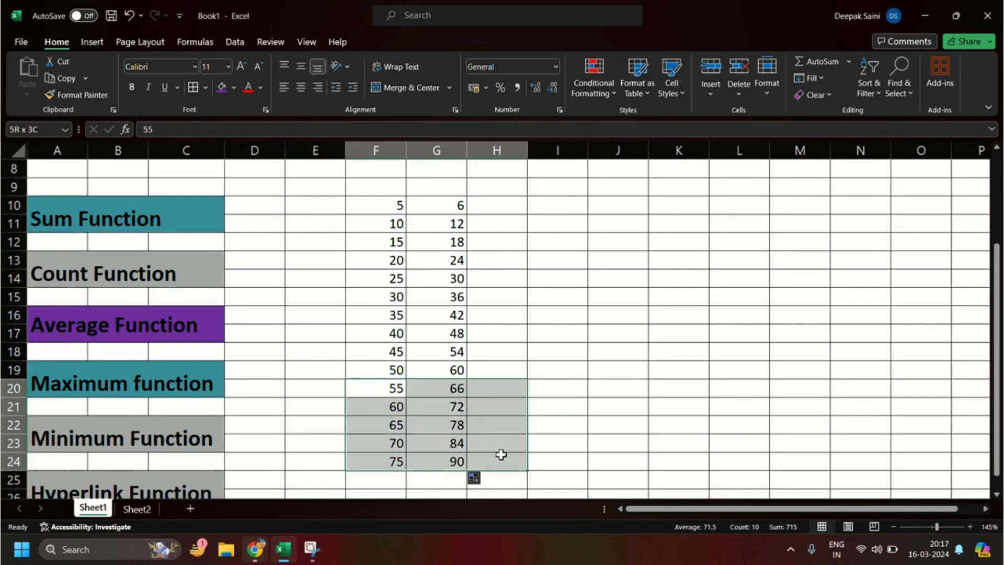
{"action": "left_click", "coordinate": [559, 311]}
{"action": "scroll", "coordinate": [559, 312], "scroll_direction": "up", "scroll_amount": 2}
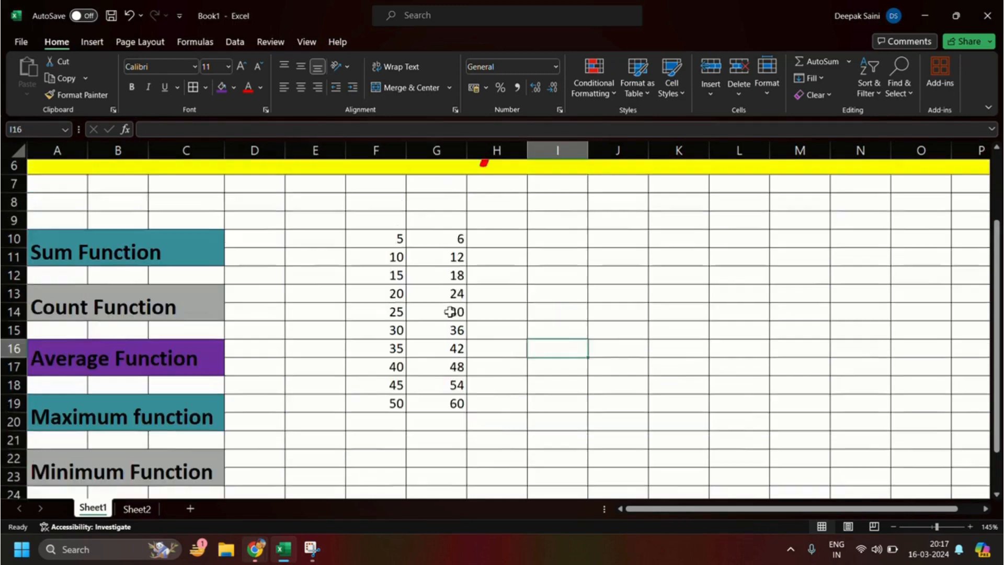
{"action": "scroll", "coordinate": [450, 312], "scroll_direction": "down", "scroll_amount": 1}
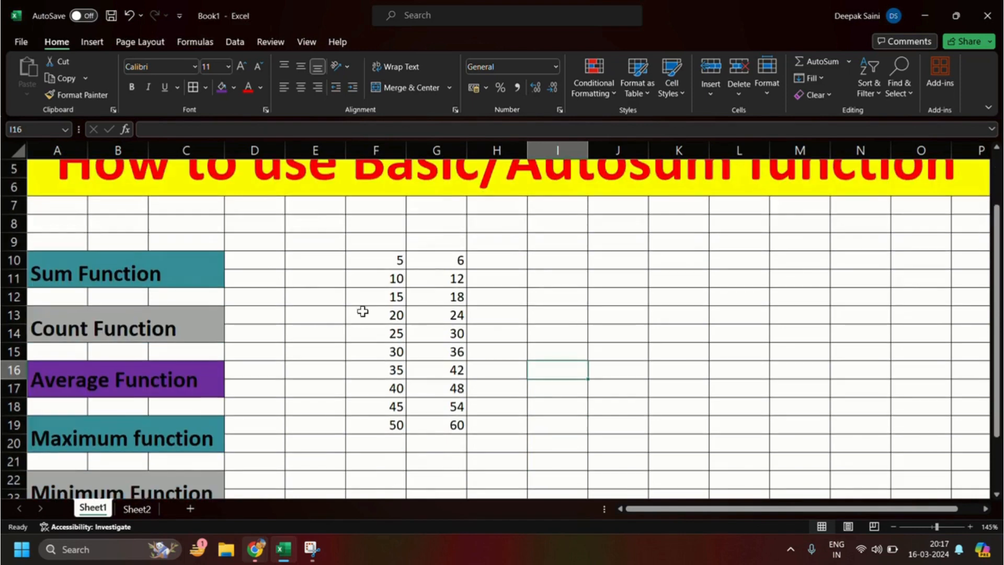
Enter the formula =sum(F10:F19) in cell D11 beside the Sum Function label
{"action": "left_click", "coordinate": [255, 281]}
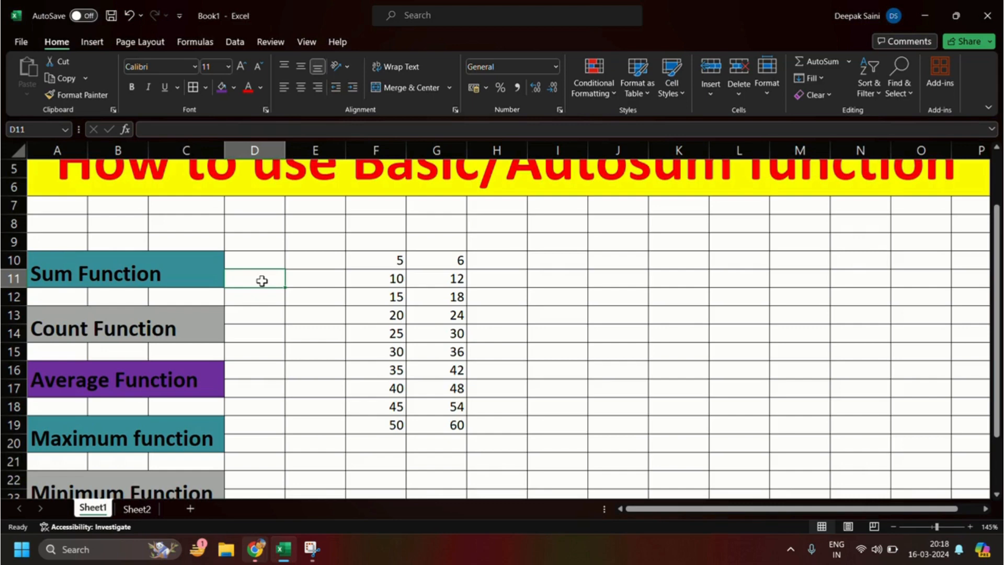
{"action": "type", "text": "="}
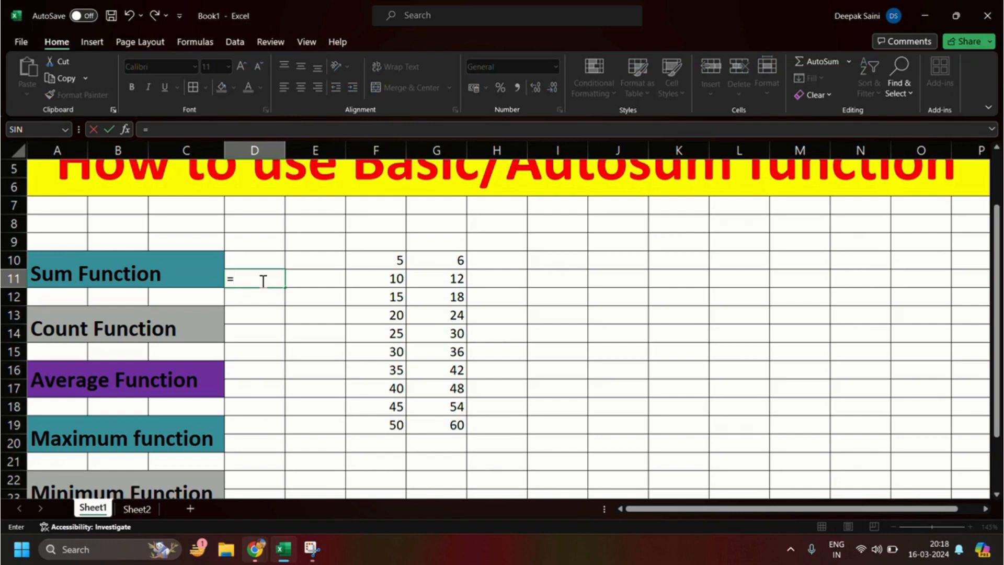
{"action": "type", "text": "sum"}
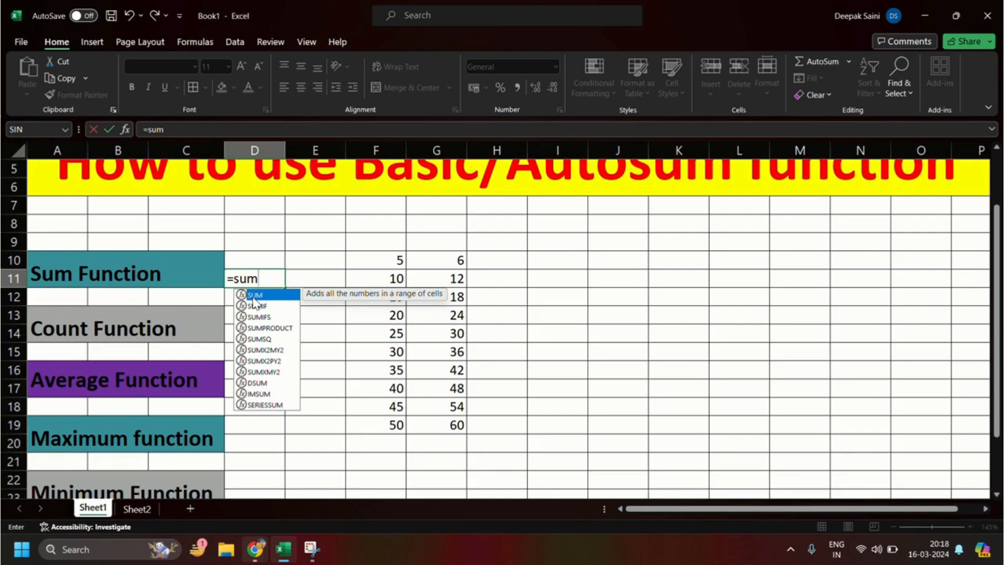
{"action": "type", "text": "("}
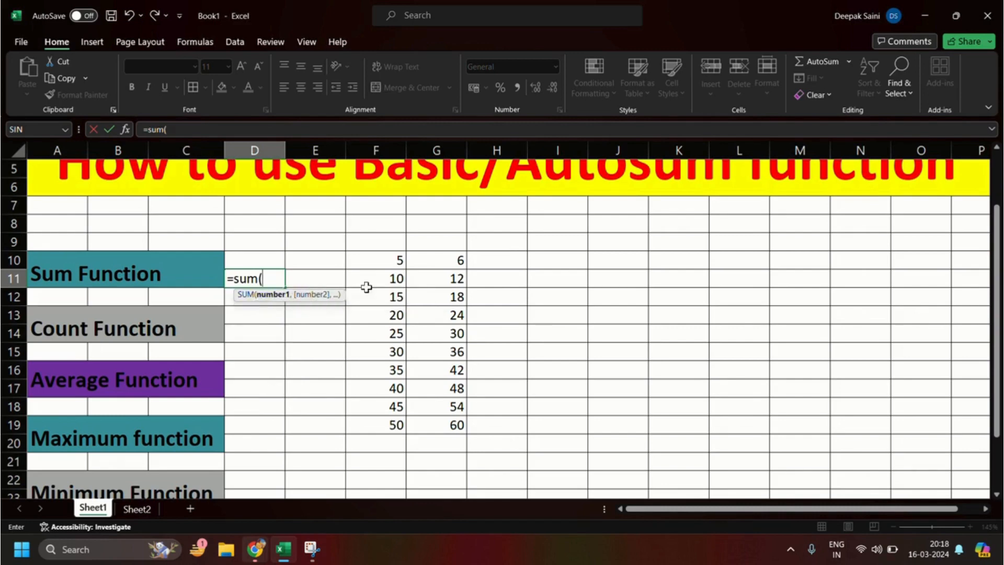
{"action": "left_click_drag", "start_coordinate": [393, 261], "coordinate": [402, 426]}
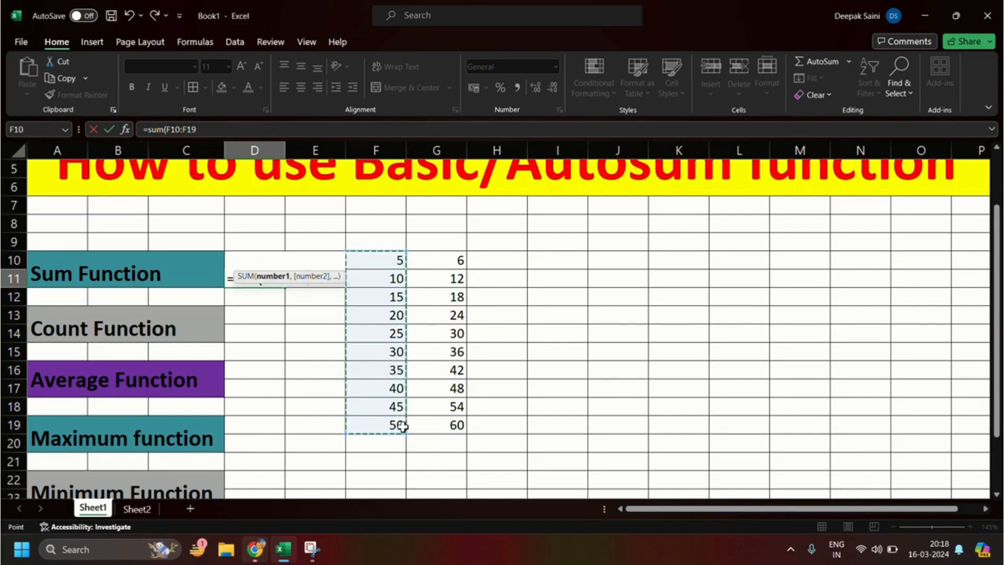
{"action": "type", "text": ")"}
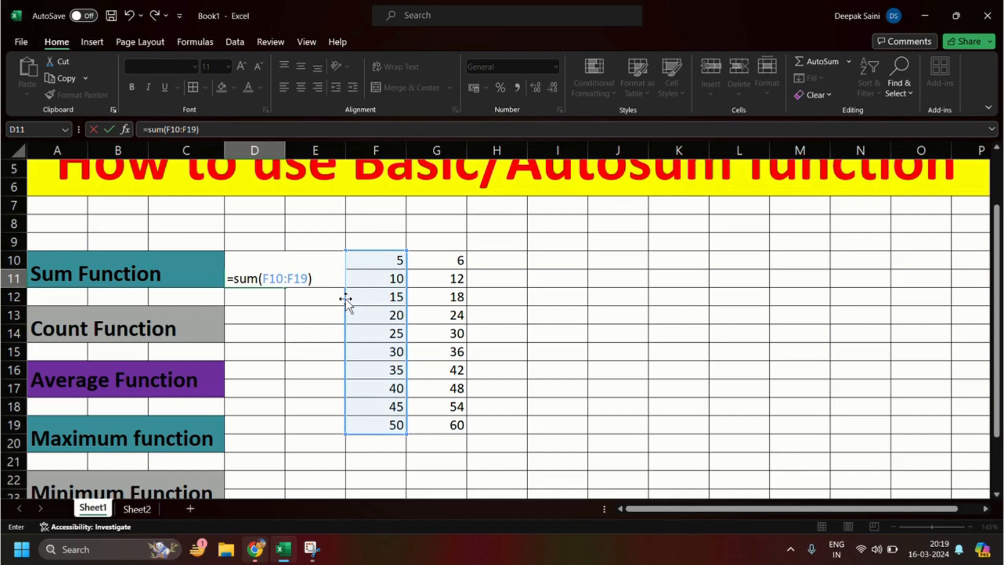
{"action": "key", "text": "Return"}
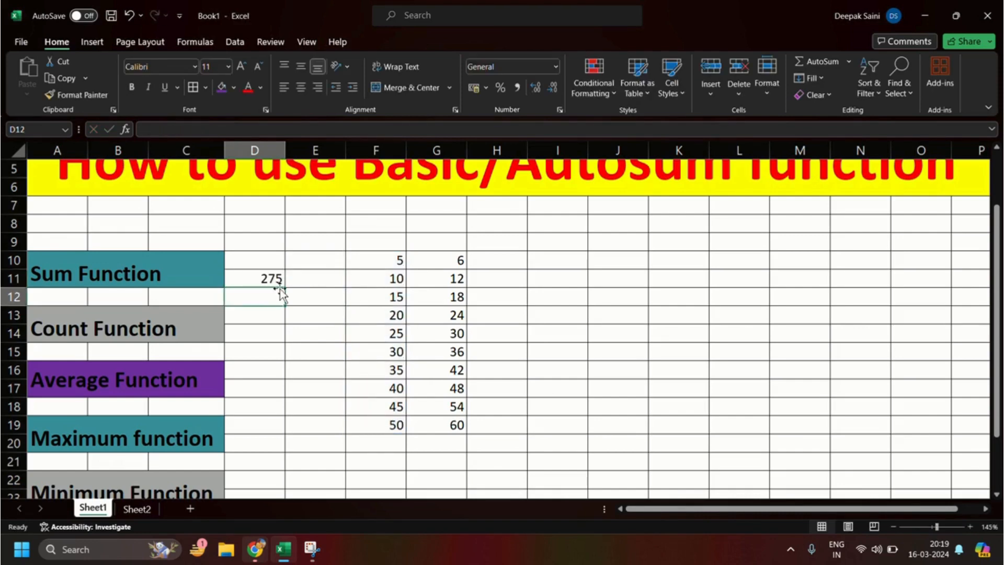
Enter the formula =sum(F16,F14,G14,G17) in cell E11 to add individually chosen cells
{"action": "left_click", "coordinate": [295, 277]}
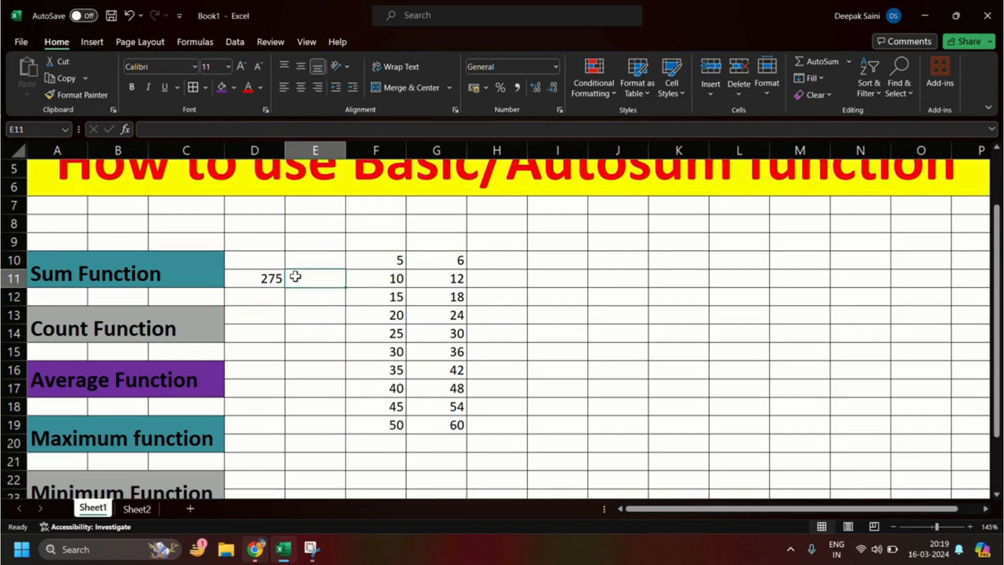
{"action": "type", "text": "="}
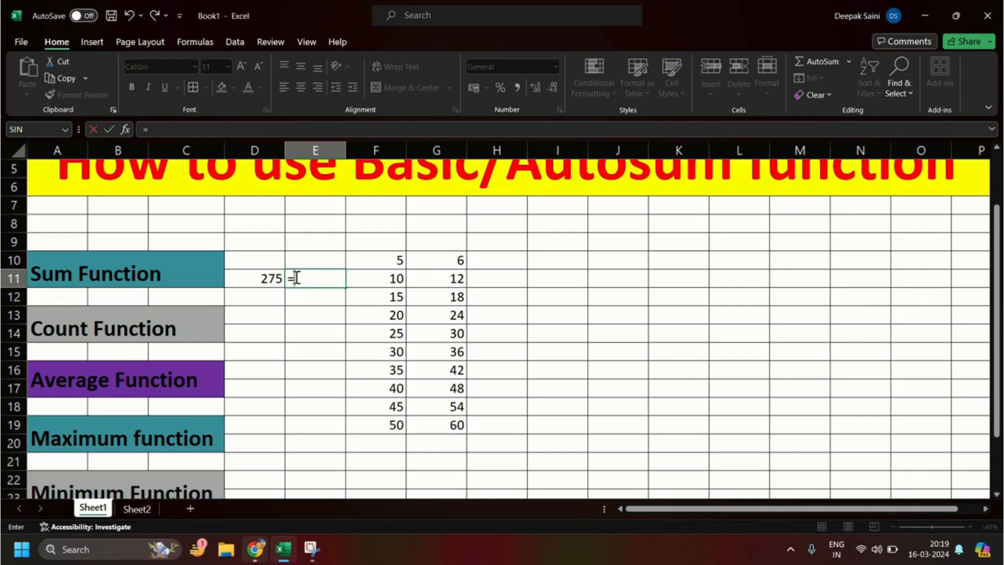
{"action": "type", "text": "sum"}
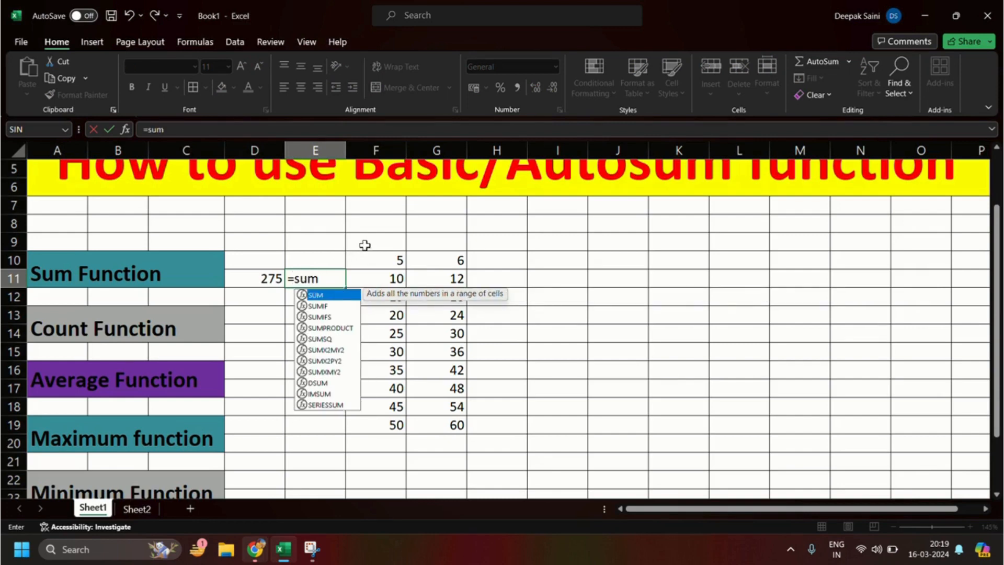
{"action": "type", "text": "("}
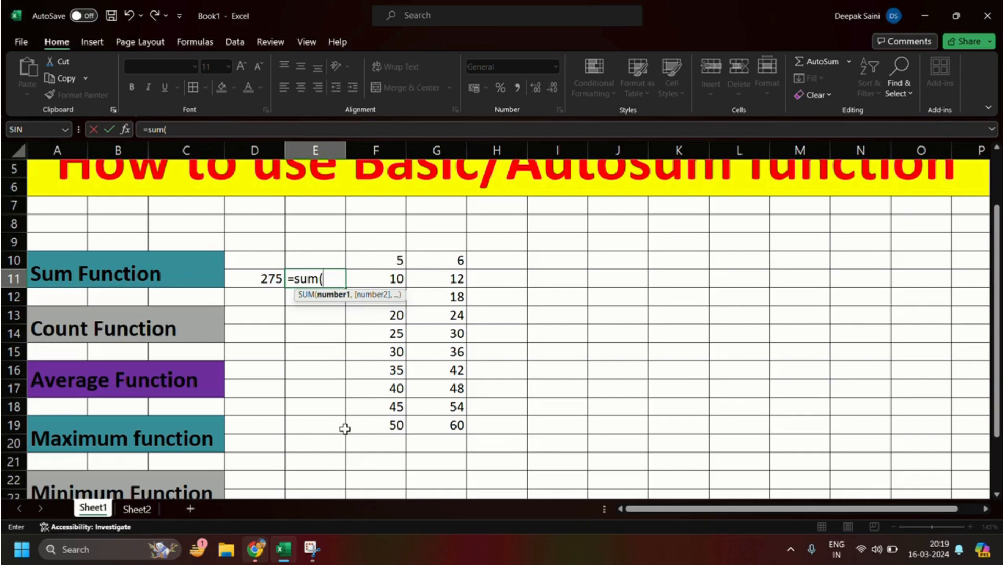
{"action": "left_click", "coordinate": [392, 427]}
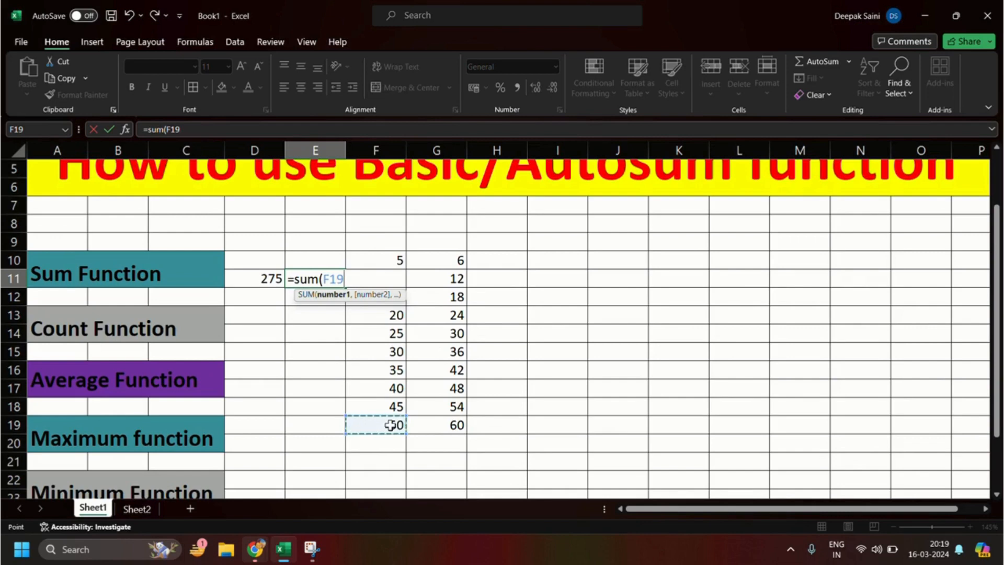
{"action": "left_click", "coordinate": [451, 352]}
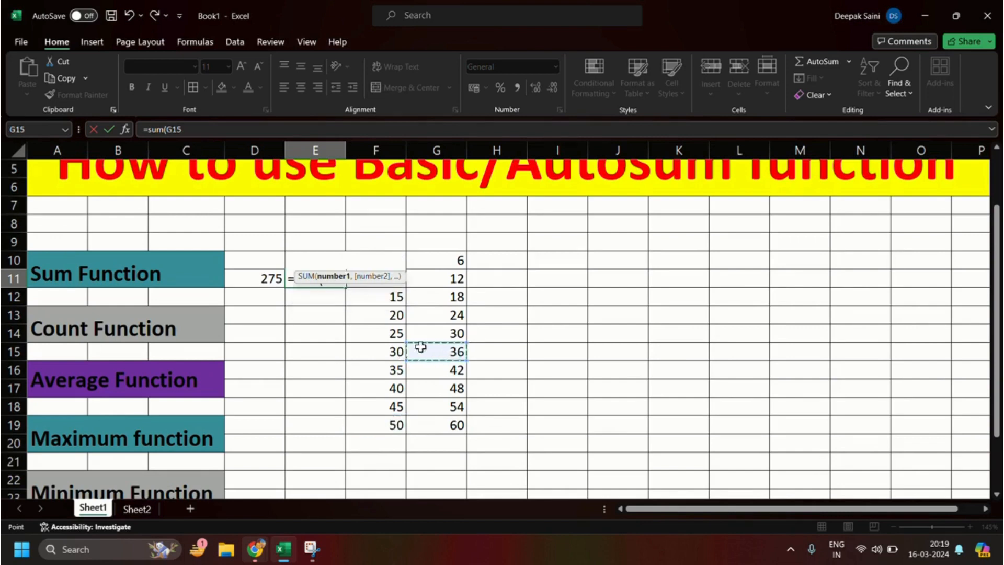
{"action": "left_click", "coordinate": [392, 370]}
{"action": "type", "text": ","}
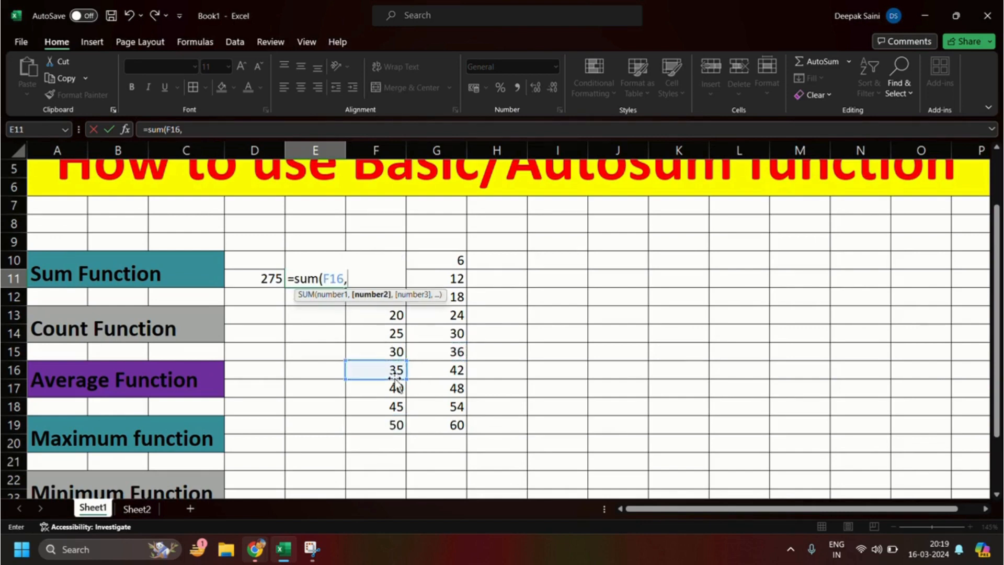
{"action": "left_click", "coordinate": [379, 329]}
{"action": "type", "text": ","}
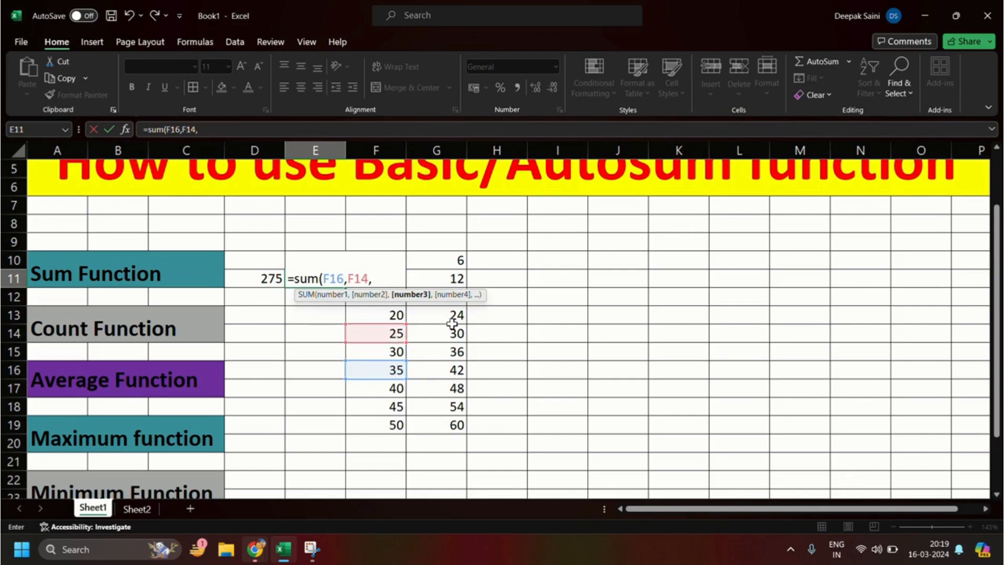
{"action": "left_click", "coordinate": [456, 330]}
{"action": "type", "text": ","}
{"action": "left_click", "coordinate": [450, 389]}
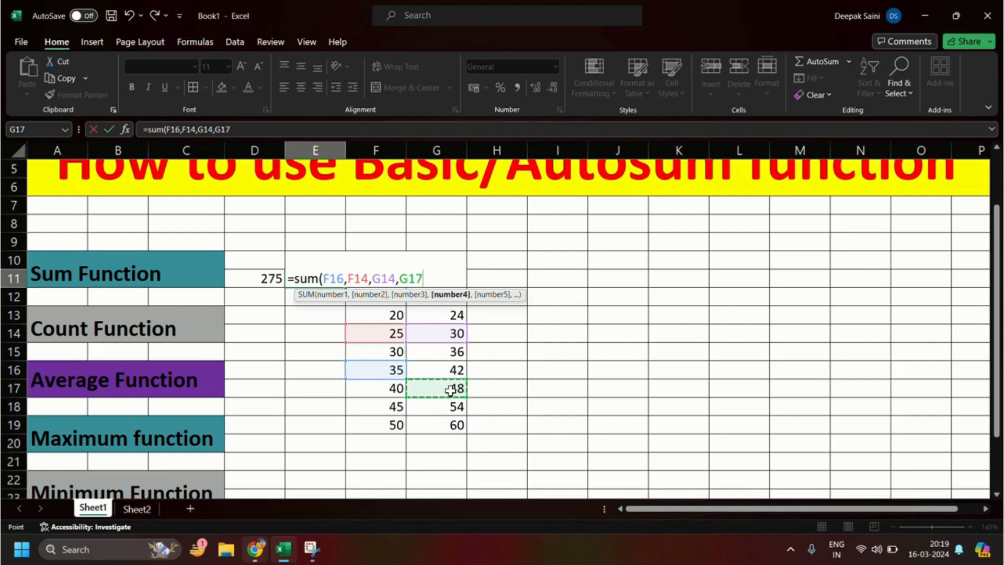
{"action": "type", "text": ")"}
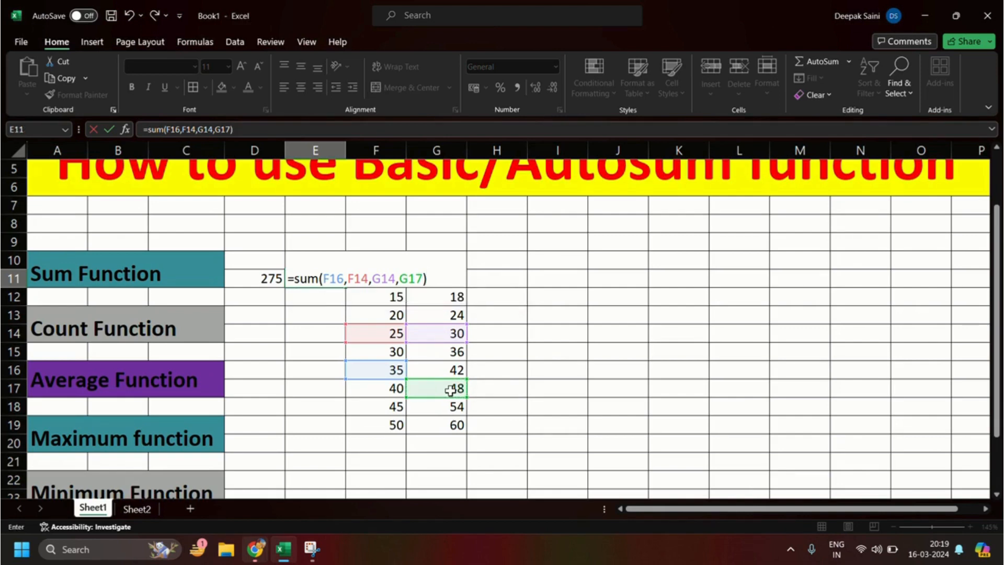
{"action": "key", "text": "Return"}
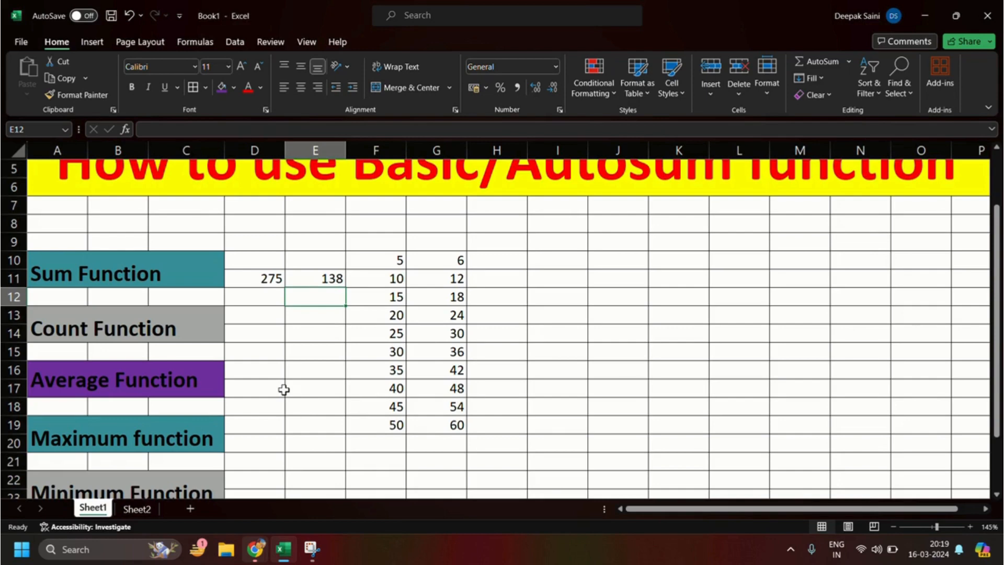
Enter the formula =count(F10:G19) in cell D14 beside the Count Function label
{"action": "left_click", "coordinate": [264, 333]}
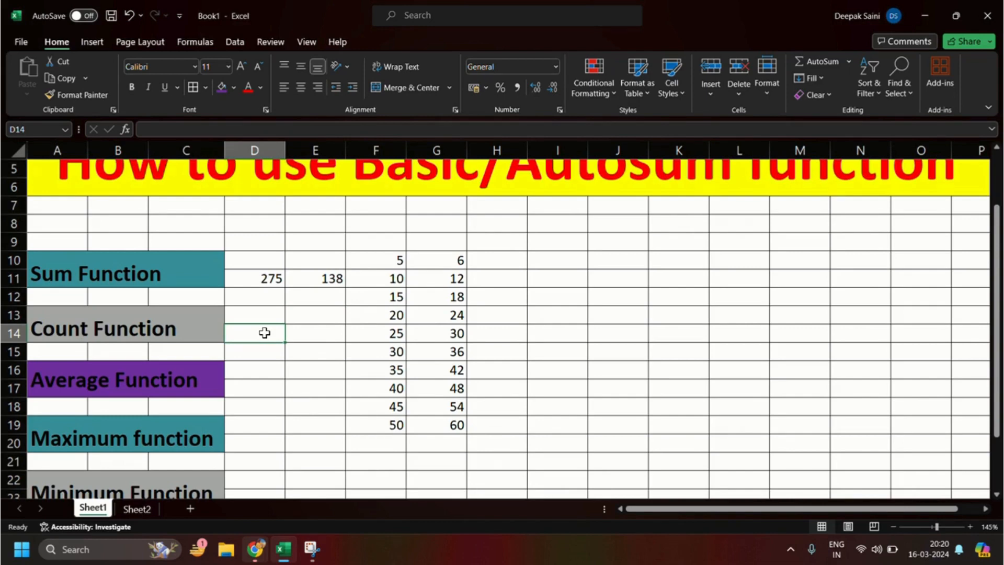
{"action": "type", "text": "="}
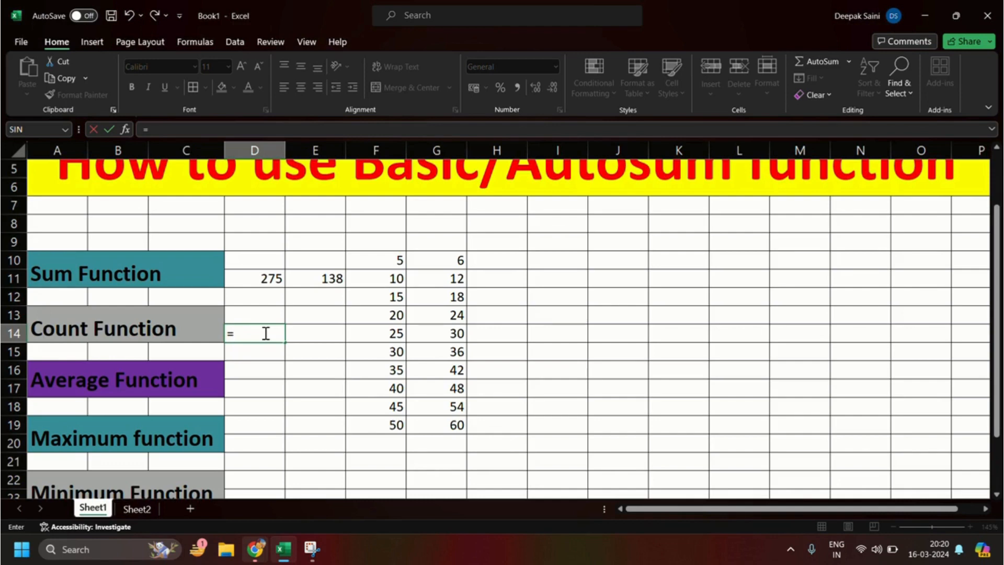
{"action": "type", "text": "cou"}
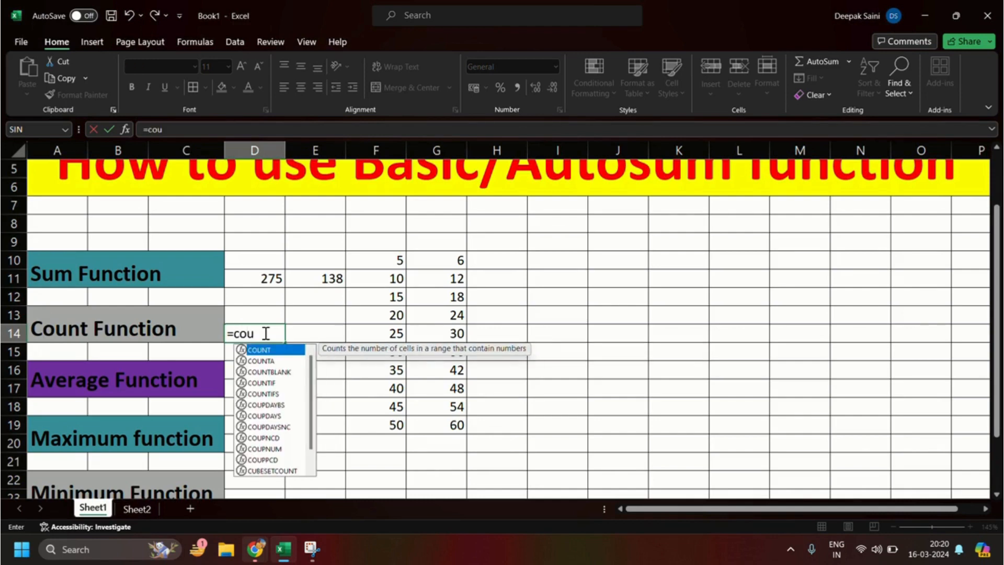
{"action": "type", "text": "nt"}
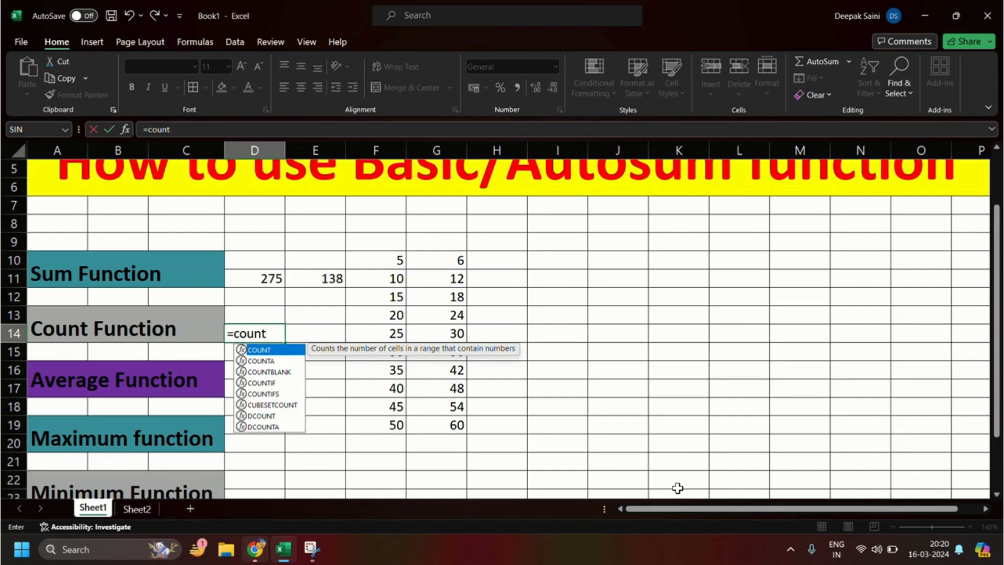
{"action": "type", "text": "("}
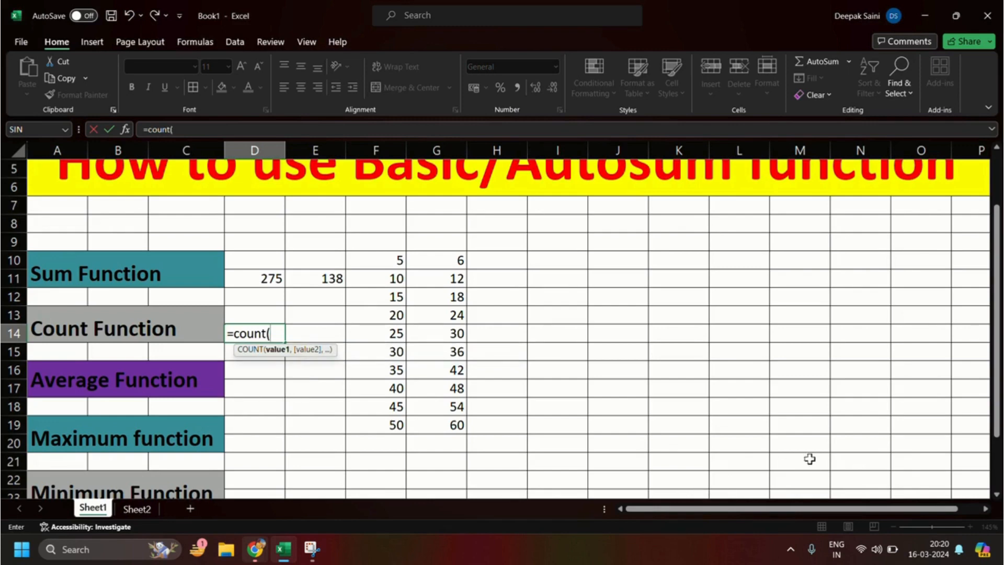
{"action": "left_click_drag", "start_coordinate": [388, 259], "coordinate": [464, 425]}
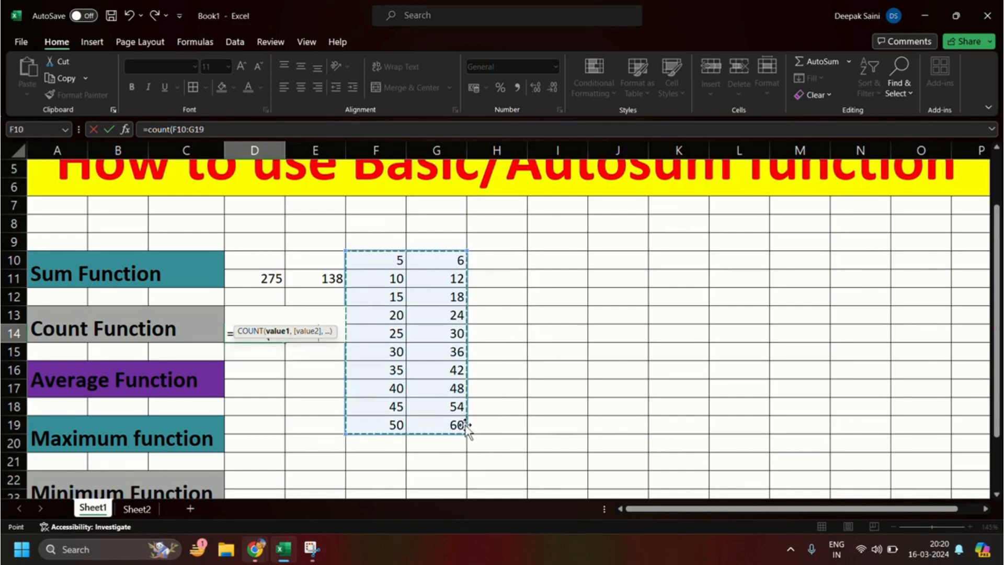
{"action": "type", "text": ")"}
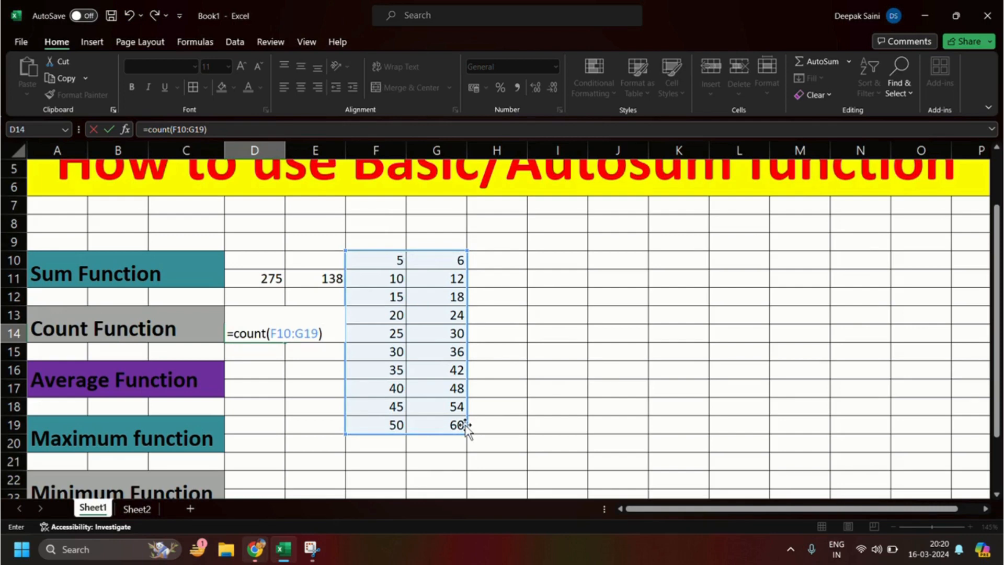
{"action": "key", "text": "Return"}
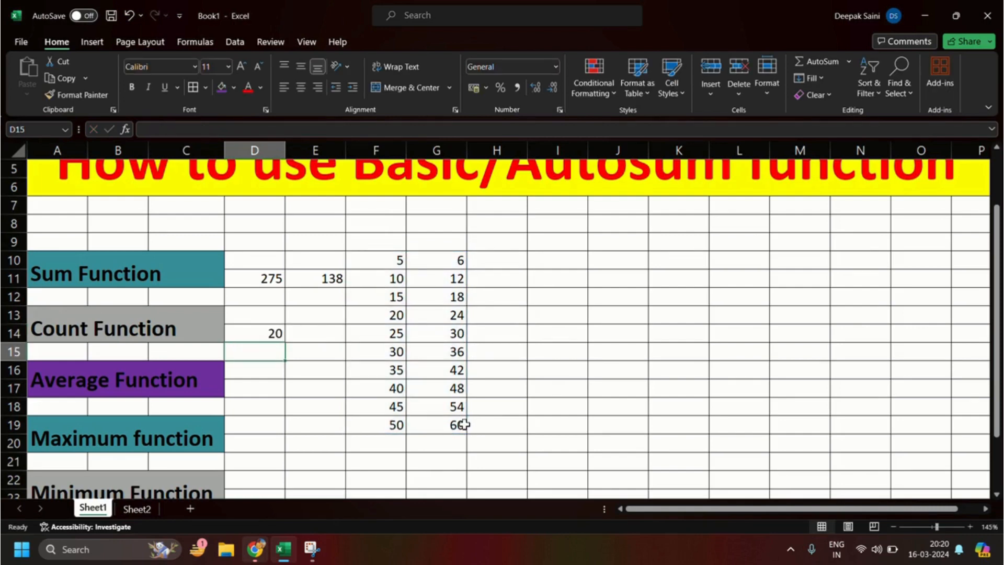
{"action": "left_click", "coordinate": [270, 336]}
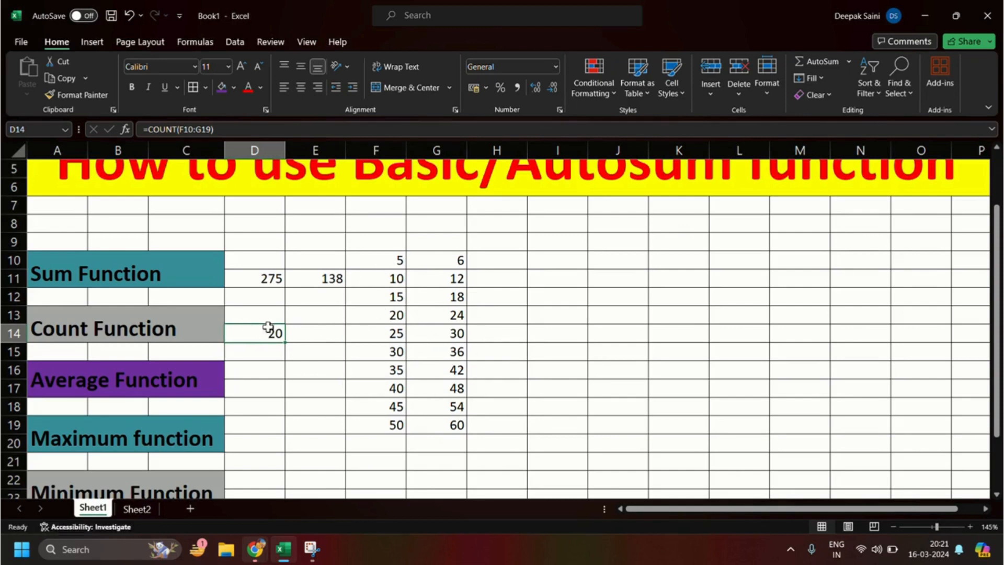
Begin a formula in cell E14, in the Count Function row
{"action": "left_click", "coordinate": [301, 333]}
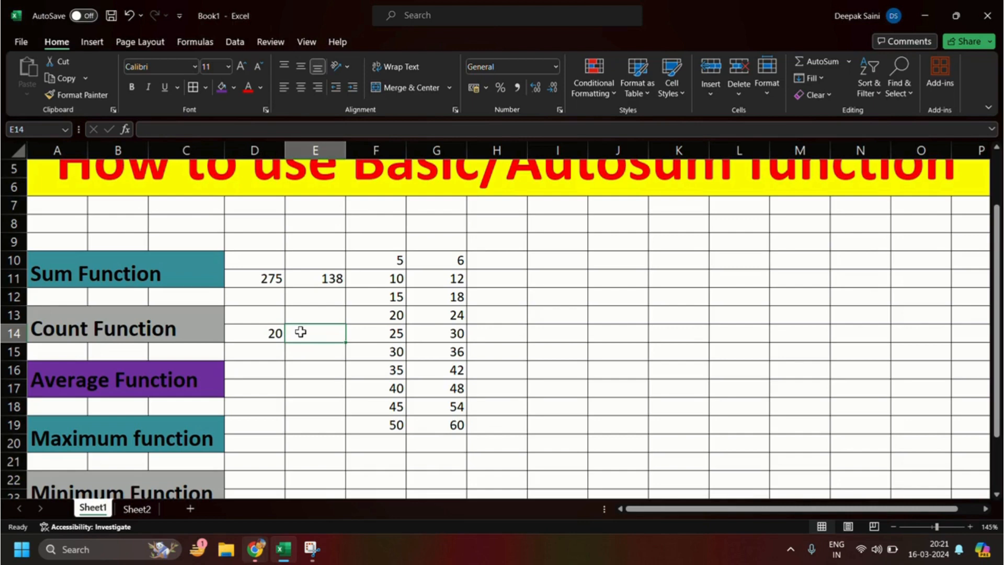
{"action": "type", "text": "="}
{"action": "left_click", "coordinate": [462, 258]}
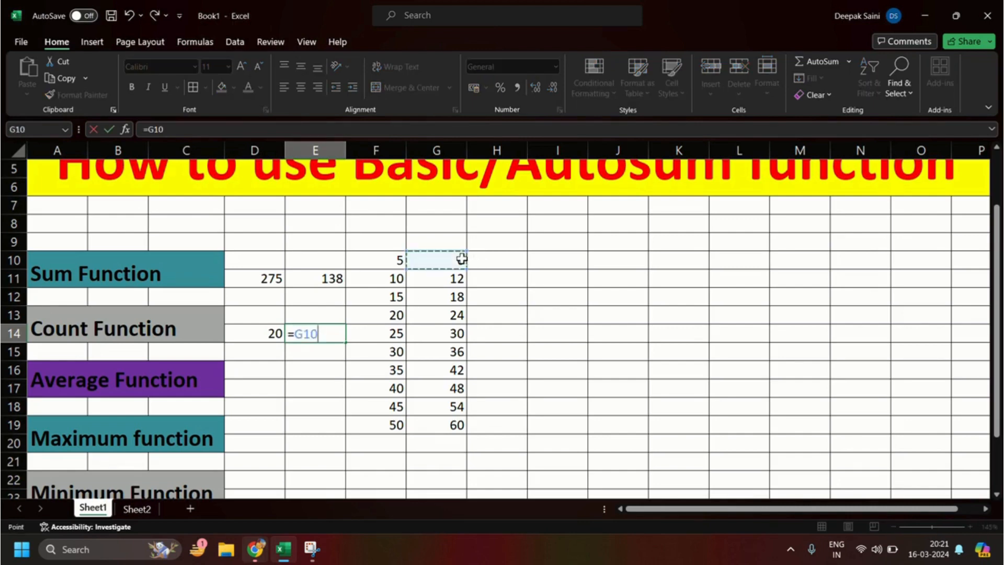
{"action": "mouse_move", "coordinate": [462, 258]}
{"action": "left_mouse_down"}
{"action": "mouse_move", "coordinate": [460, 429]}
{"action": "mouse_move", "coordinate": [470, 269]}
{"action": "left_mouse_up"}
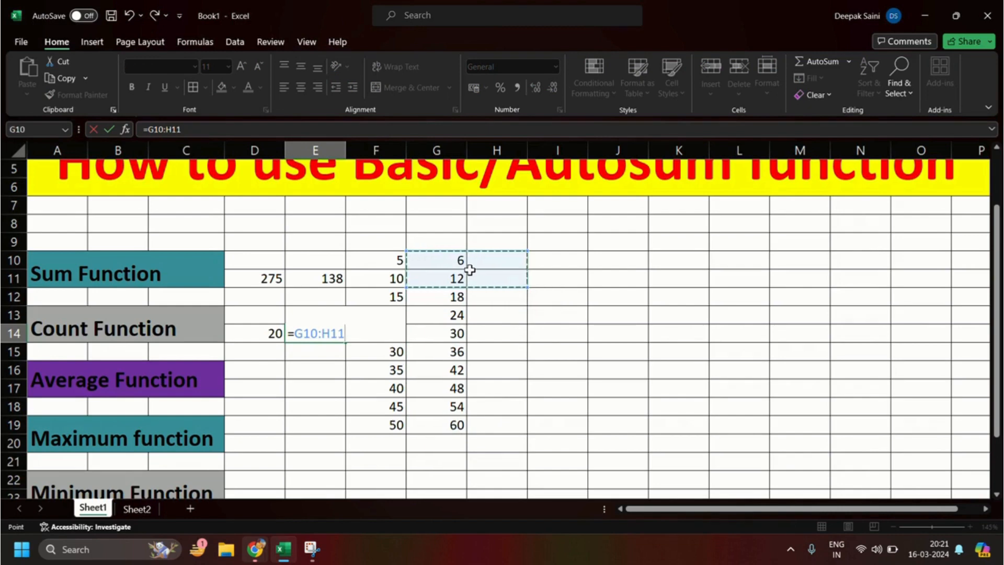
{"action": "left_click", "coordinate": [369, 333]}
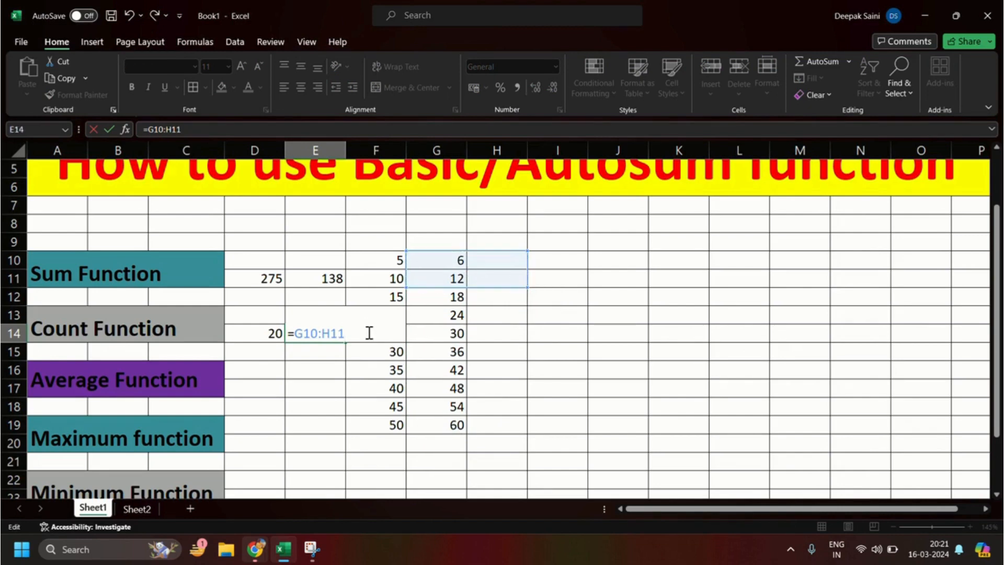
{"action": "key", "text": "BackSpace"}
{"action": "key", "text": "BackSpace"}
{"action": "key", "text": "BackSpace"}
{"action": "key", "text": "BackSpace"}
{"action": "key", "text": "BackSpace"}
{"action": "key", "text": "BackSpace"}
{"action": "key", "text": "BackSpace"}
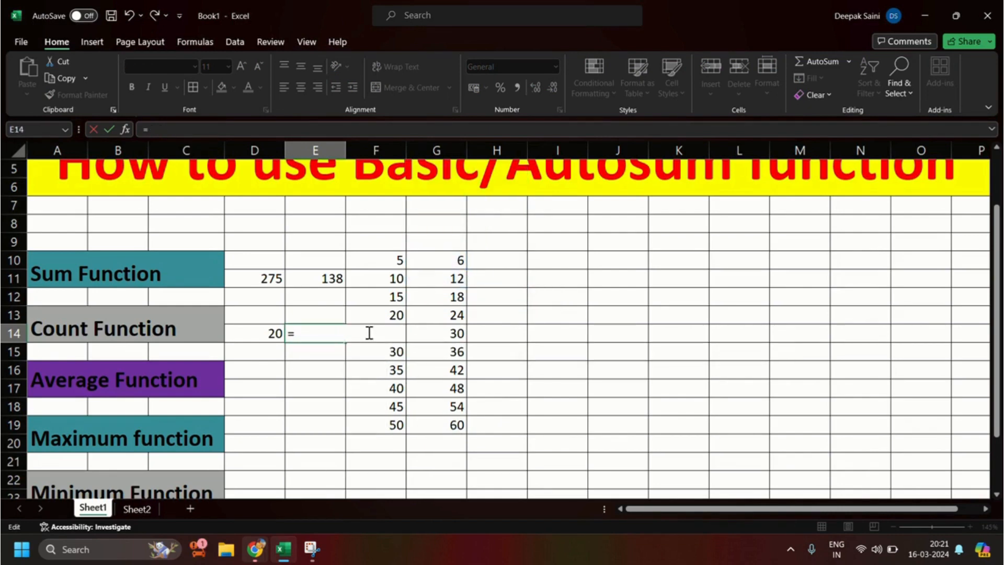
Complete the formula in cell E14 as =count(G10:G19) to count only the second number series
{"action": "type", "text": "co"}
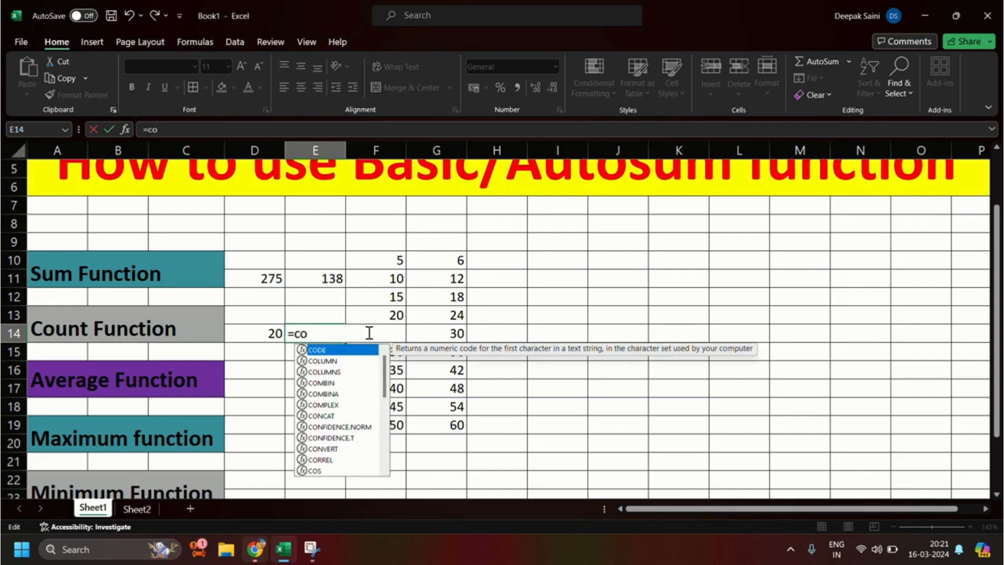
{"action": "type", "text": "unt"}
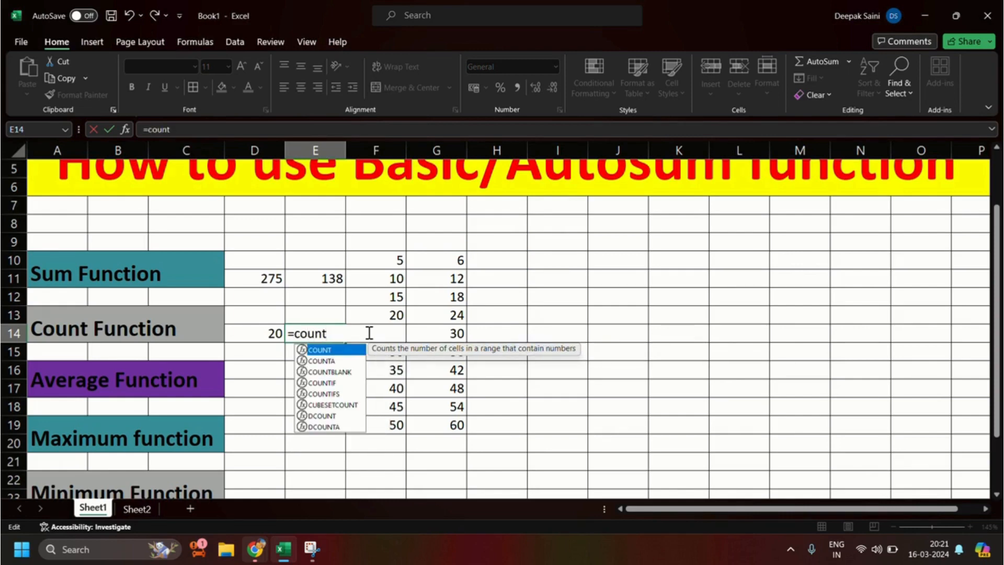
{"action": "type", "text": "("}
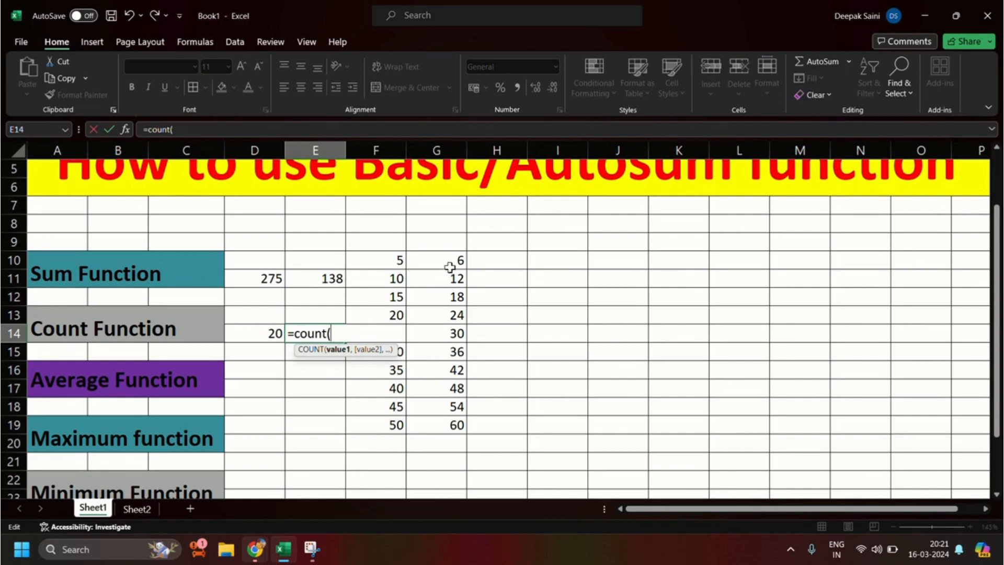
{"action": "left_click_drag", "start_coordinate": [450, 260], "coordinate": [450, 421]}
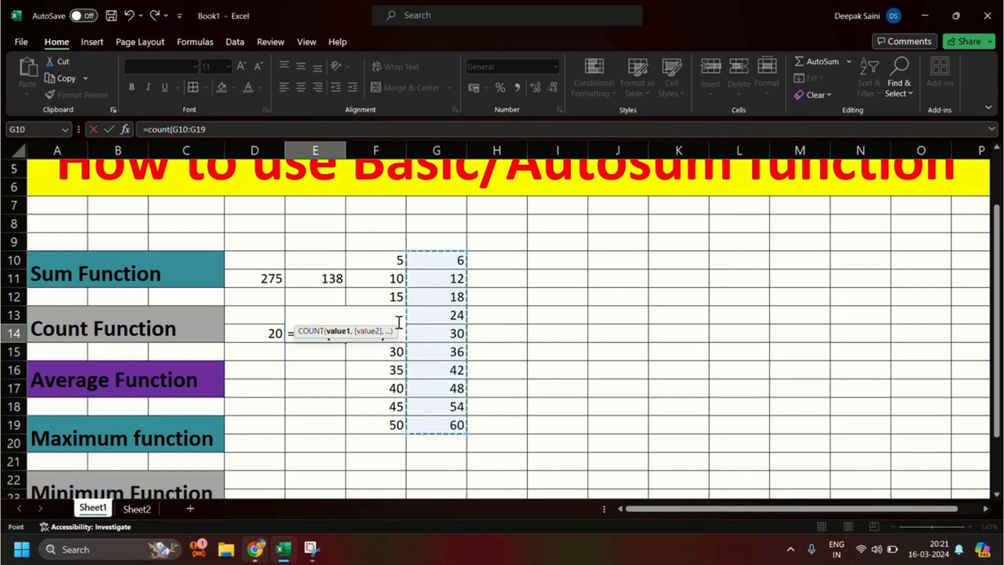
{"action": "type", "text": ")"}
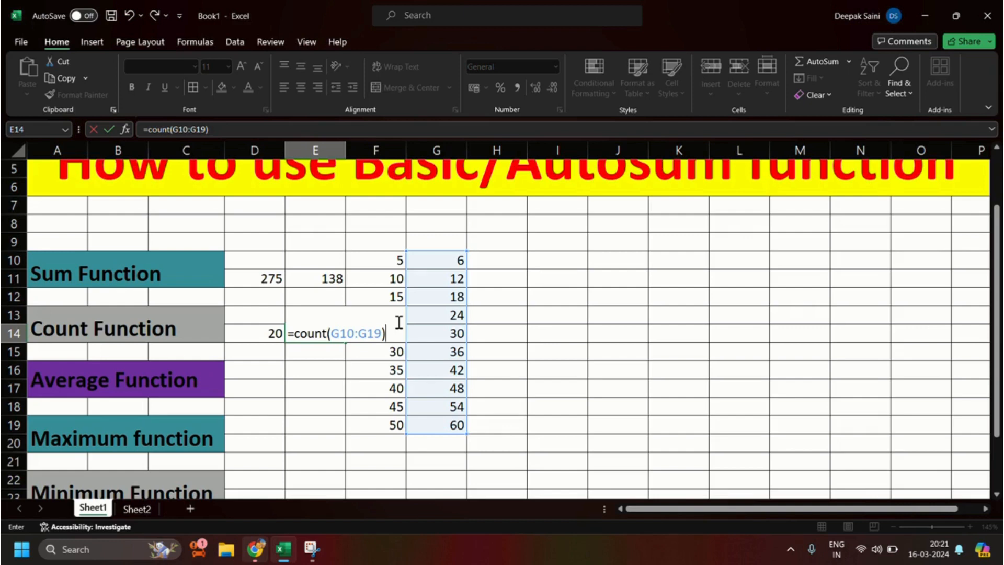
{"action": "key", "text": "Return"}
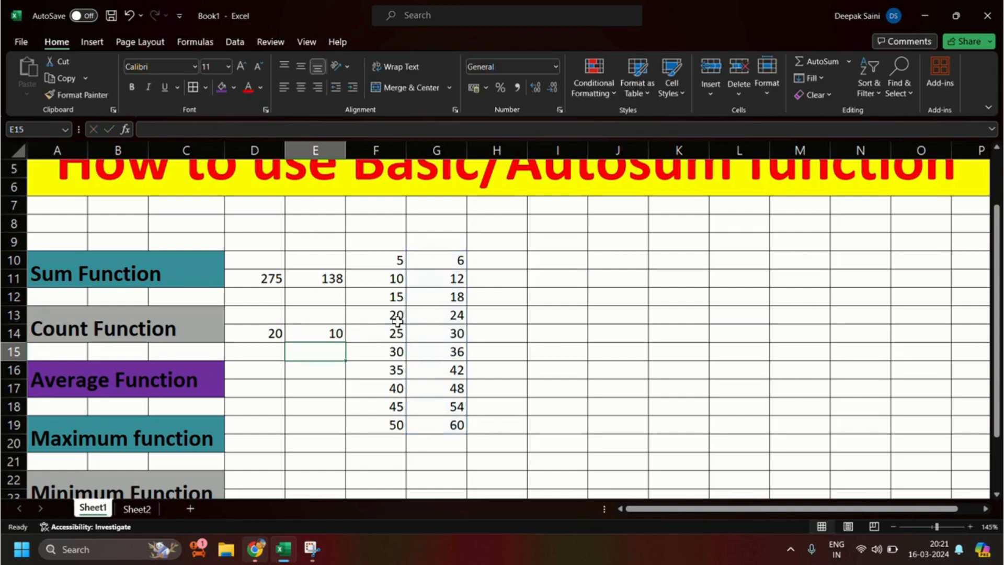
{"action": "left_click", "coordinate": [324, 335]}
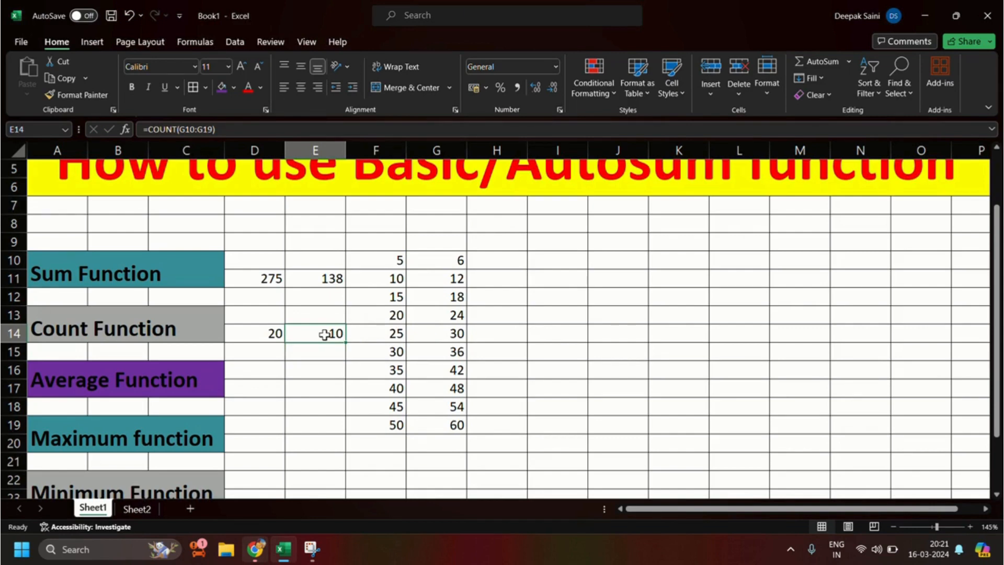
Enter the formula =average(F10:F19) in cell D17 beside the Average Function label
{"action": "left_click", "coordinate": [258, 391]}
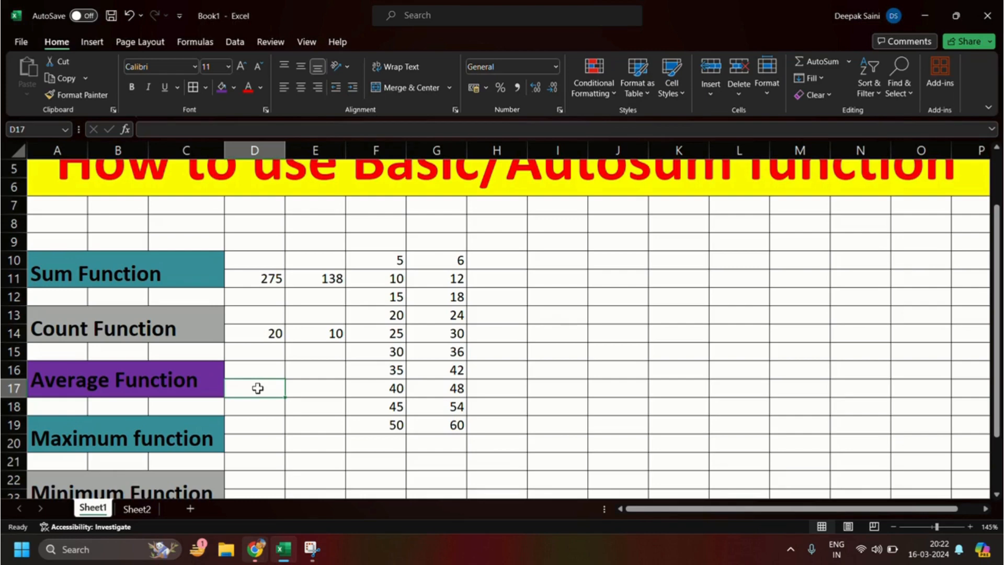
{"action": "left_click_drag", "start_coordinate": [392, 259], "coordinate": [391, 440]}
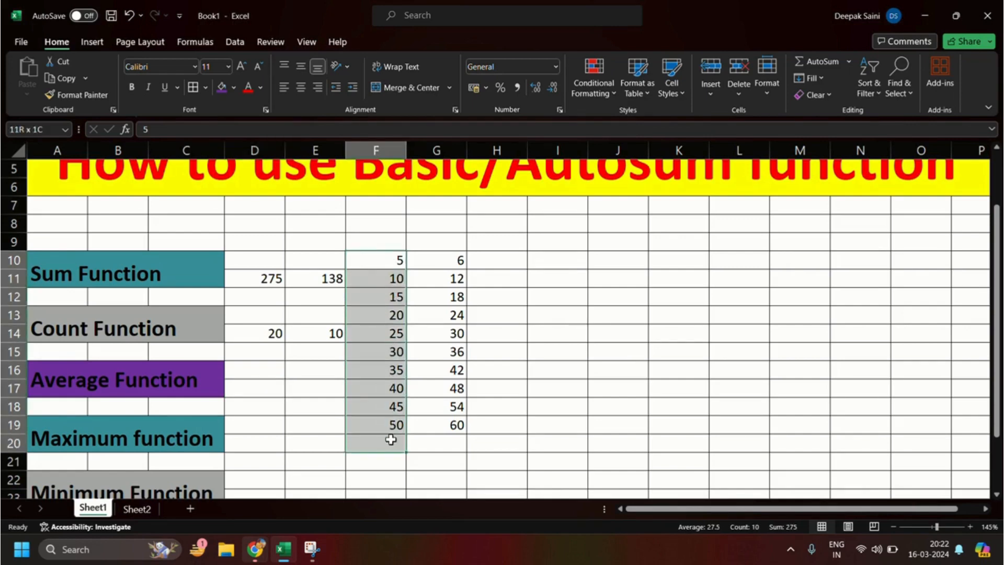
{"action": "left_click", "coordinate": [291, 408]}
{"action": "left_click", "coordinate": [255, 389]}
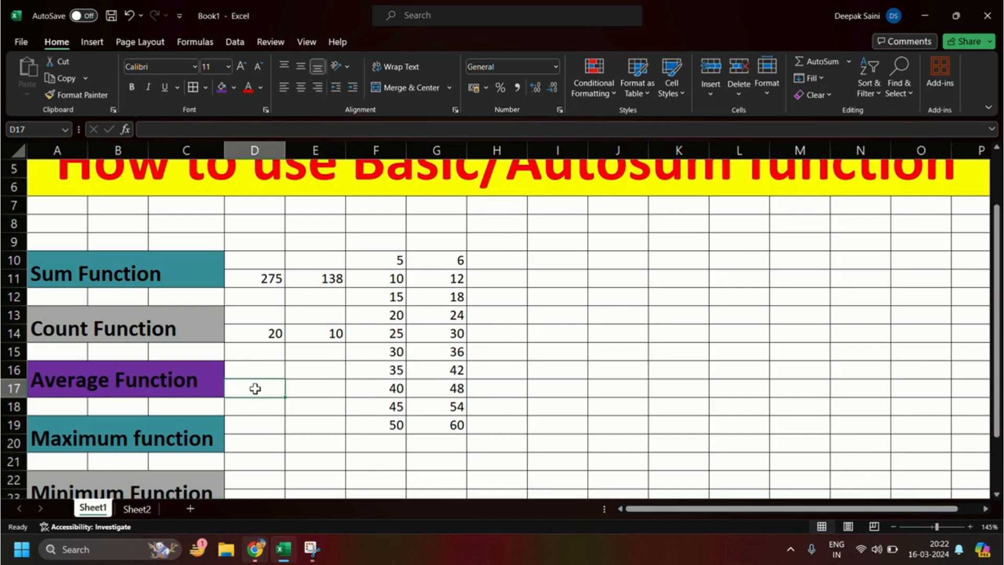
{"action": "type", "text": "=ave"}
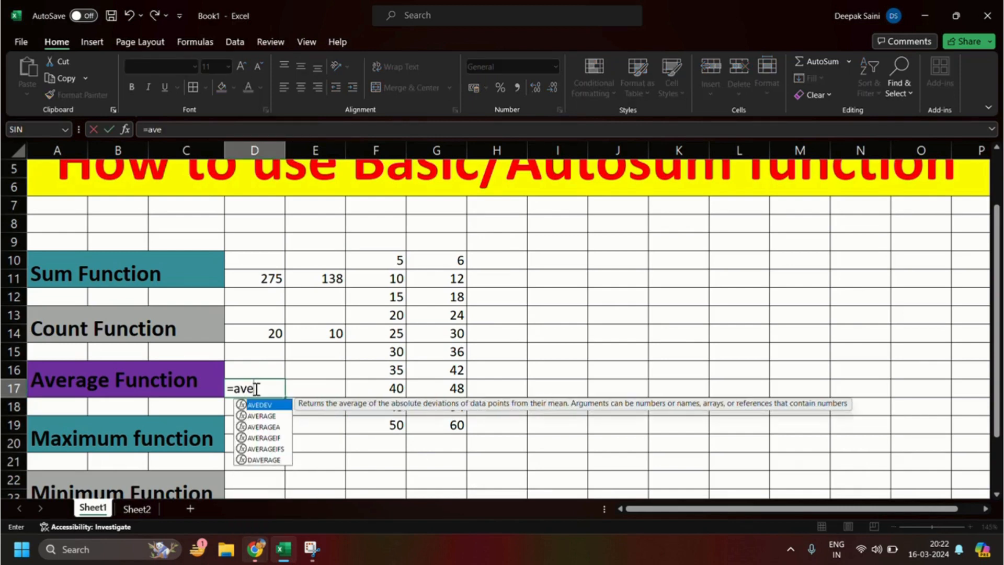
{"action": "type", "text": "rage"}
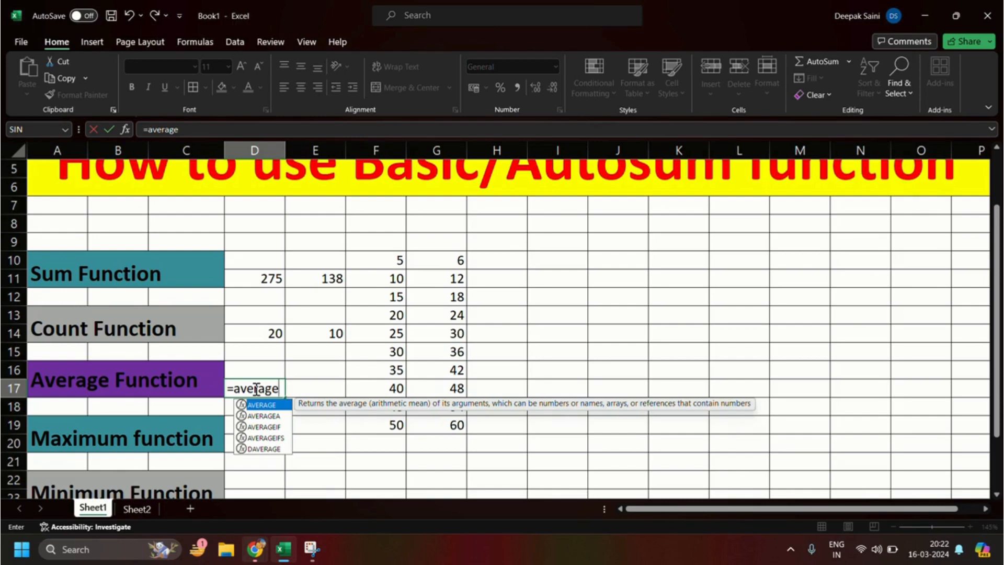
{"action": "type", "text": "("}
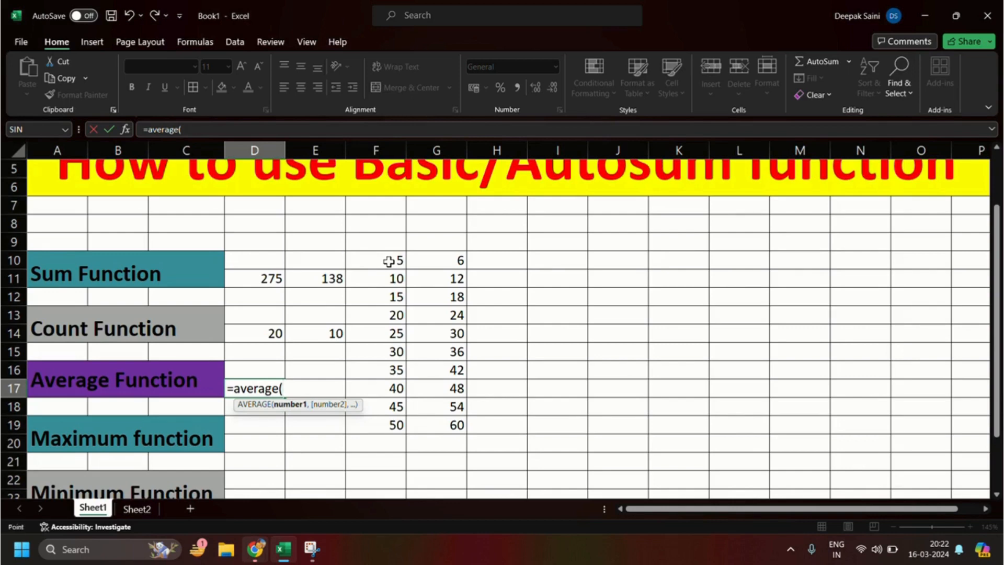
{"action": "left_click_drag", "start_coordinate": [390, 260], "coordinate": [399, 437]}
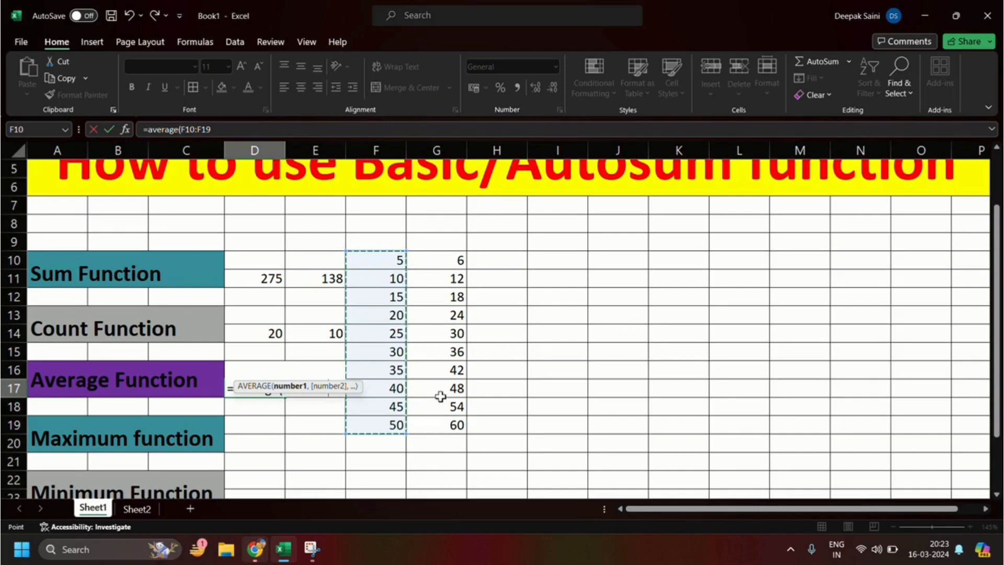
{"action": "type", "text": ")"}
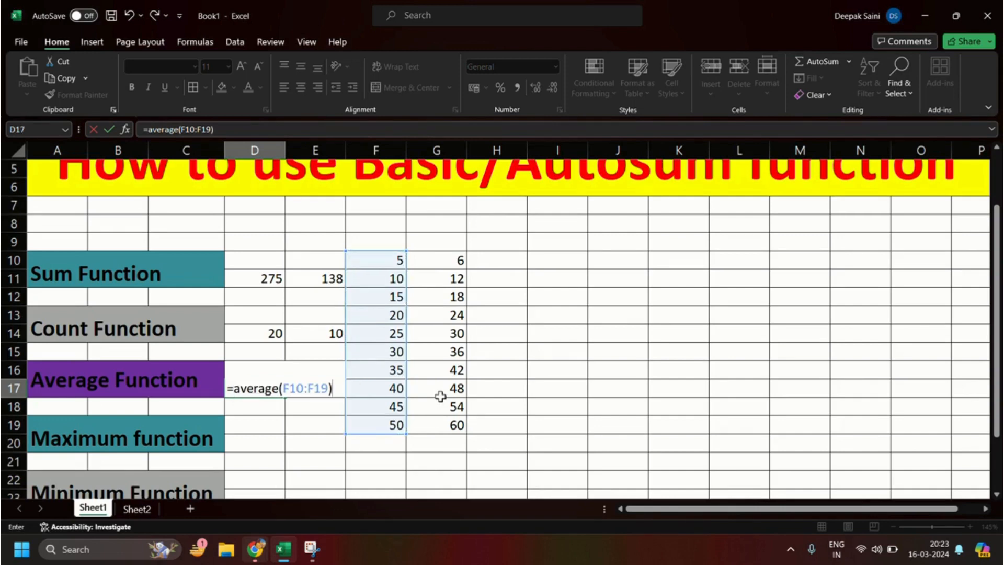
{"action": "key", "text": "Return"}
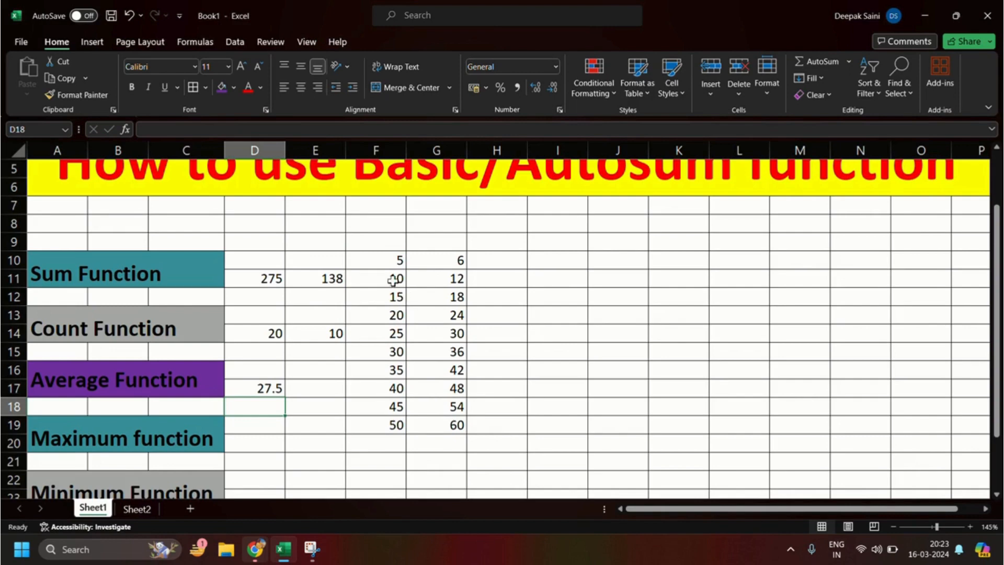
Review the number series in column F against the average formula's result in cell D17
{"action": "left_click_drag", "start_coordinate": [387, 260], "coordinate": [405, 440]}
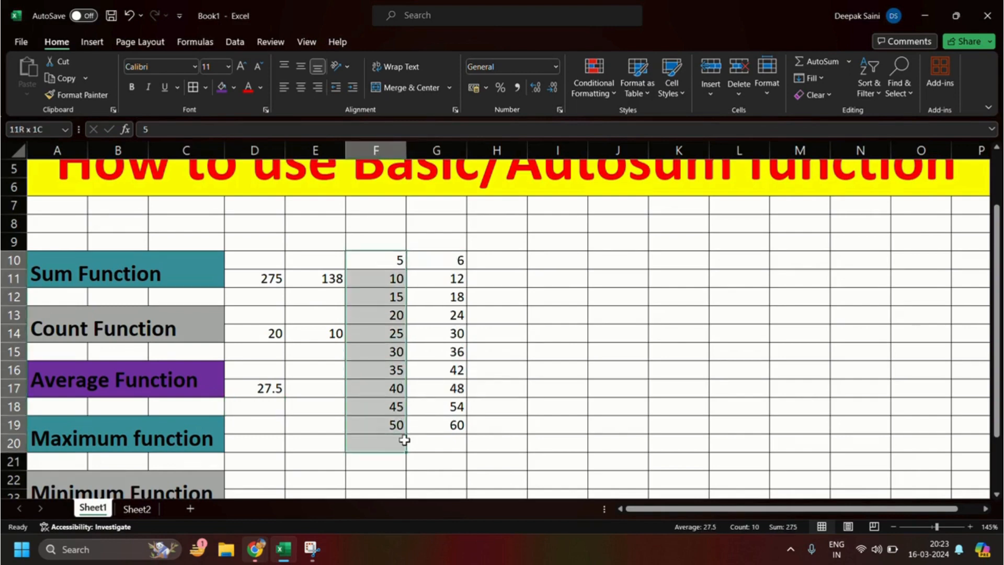
{"action": "left_click", "coordinate": [278, 389]}
{"action": "left_click", "coordinate": [359, 372]}
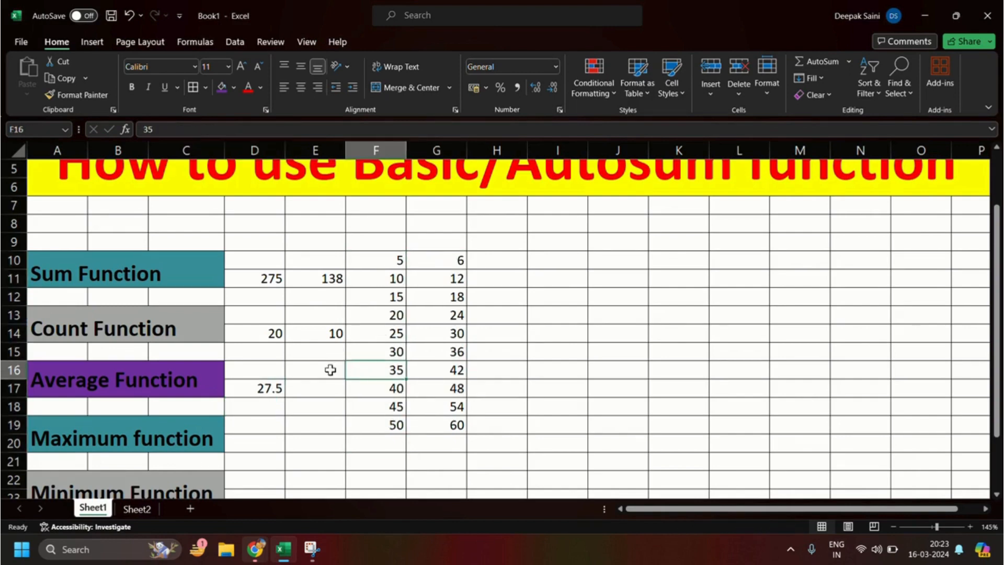
Enter the formula =average(F10:G19) in cell E17 to average both number series together
{"action": "left_click", "coordinate": [323, 391]}
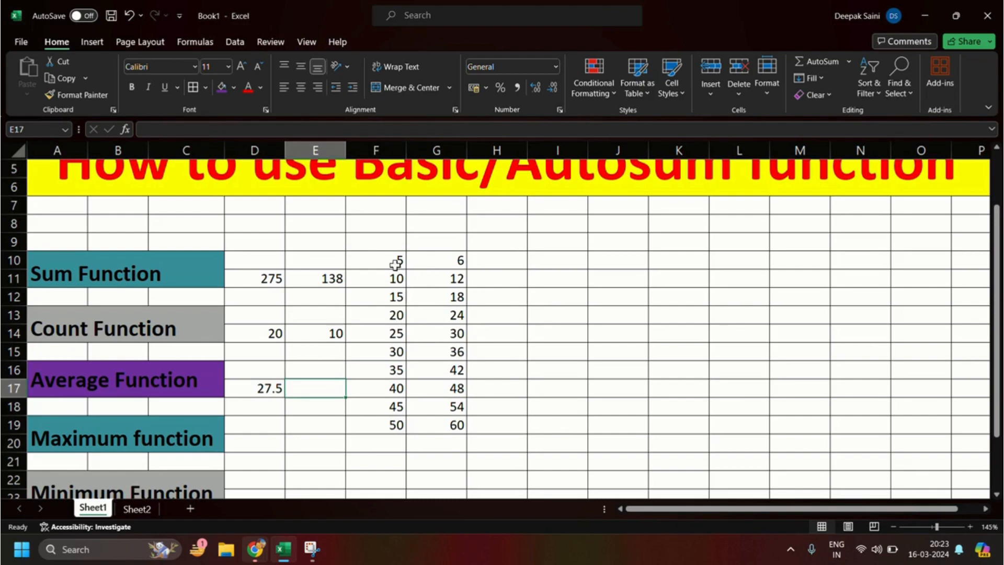
{"action": "left_click_drag", "start_coordinate": [394, 264], "coordinate": [460, 433]}
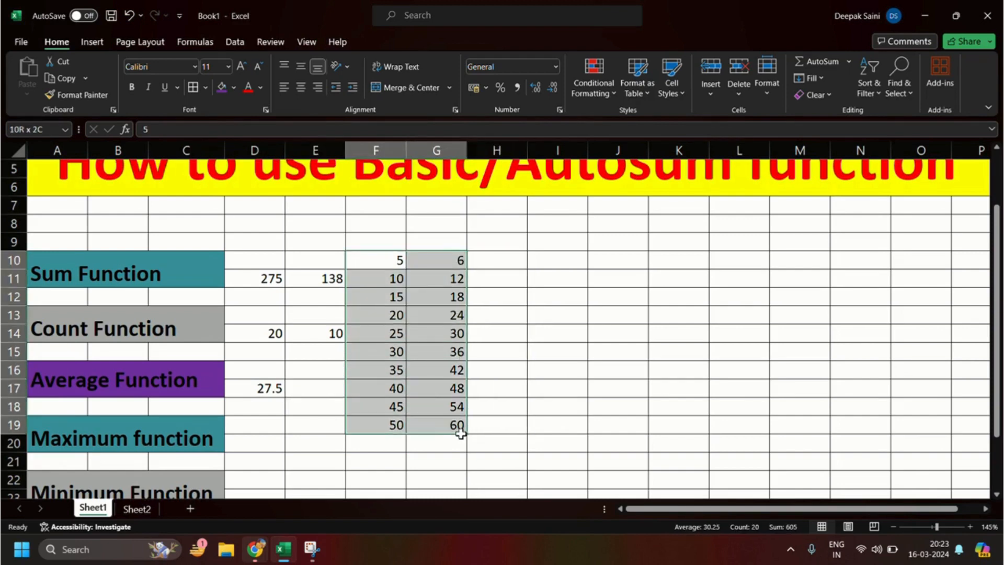
{"action": "left_click", "coordinate": [313, 392]}
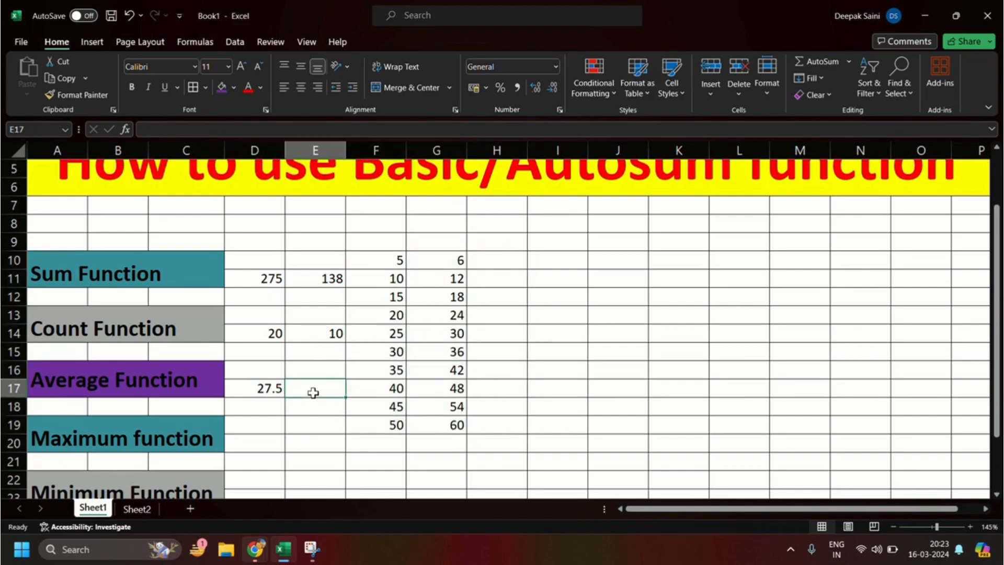
{"action": "type", "text": "="}
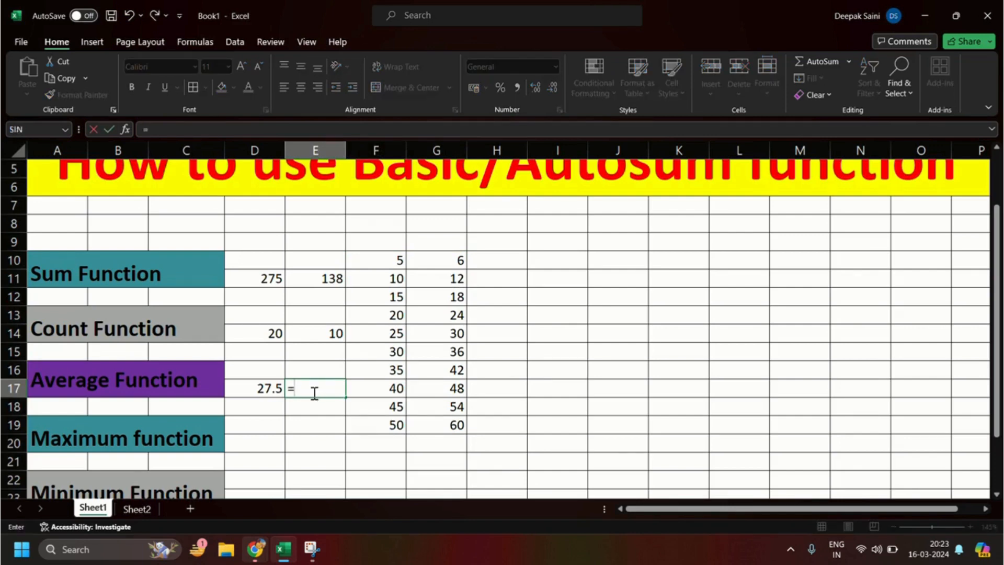
{"action": "type", "text": "average"}
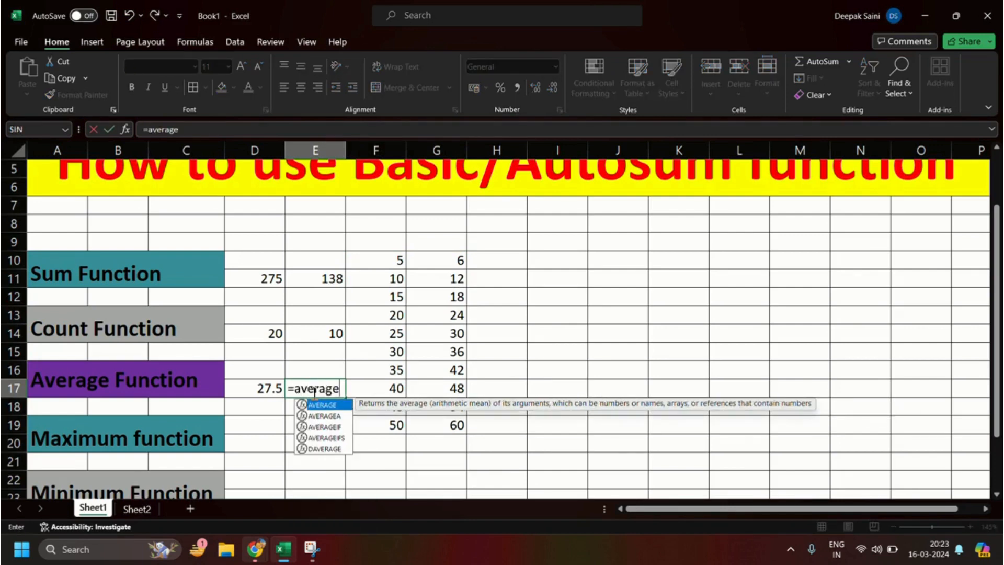
{"action": "type", "text": "("}
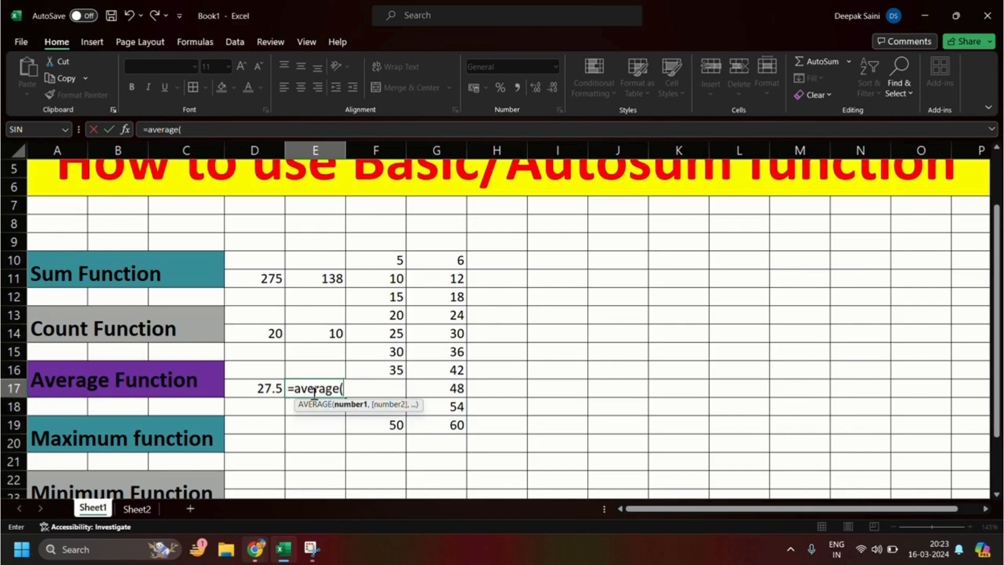
{"action": "left_click_drag", "start_coordinate": [382, 260], "coordinate": [447, 423]}
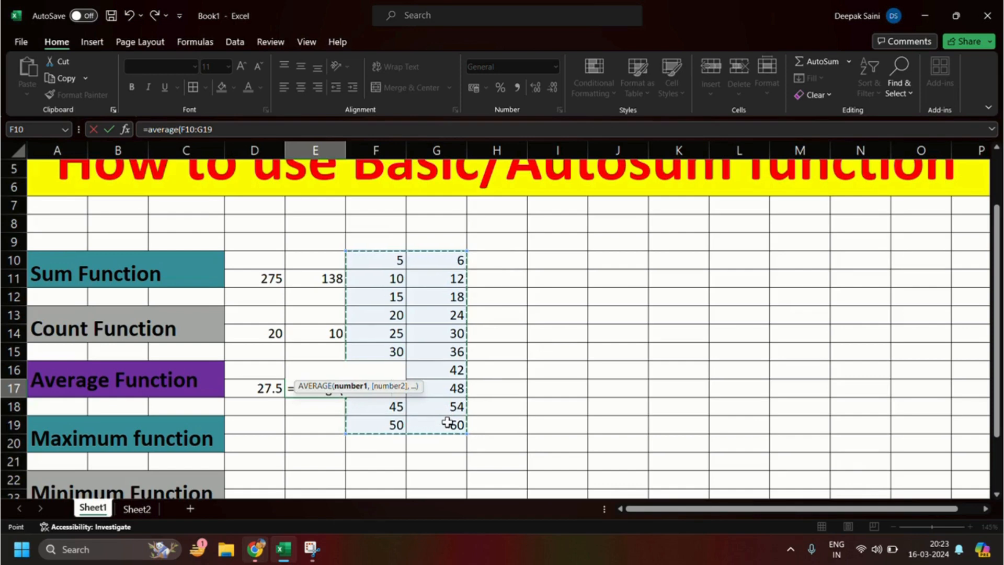
{"action": "type", "text": ")"}
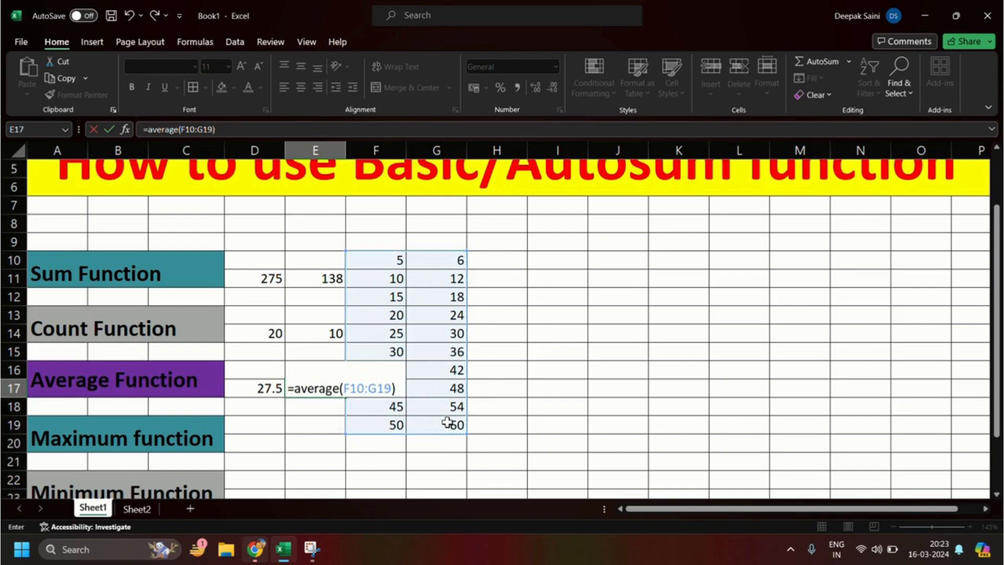
{"action": "key", "text": "Return"}
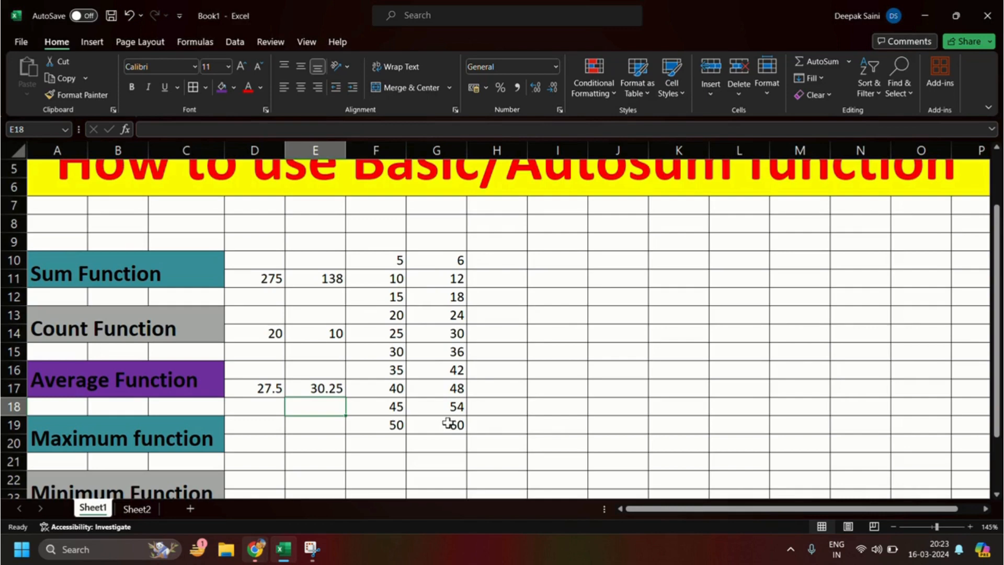
Enter the formula =max(F10:F19) in cell D20 beside the Maximum function label
{"action": "scroll", "coordinate": [448, 422], "scroll_direction": "down", "scroll_amount": 2}
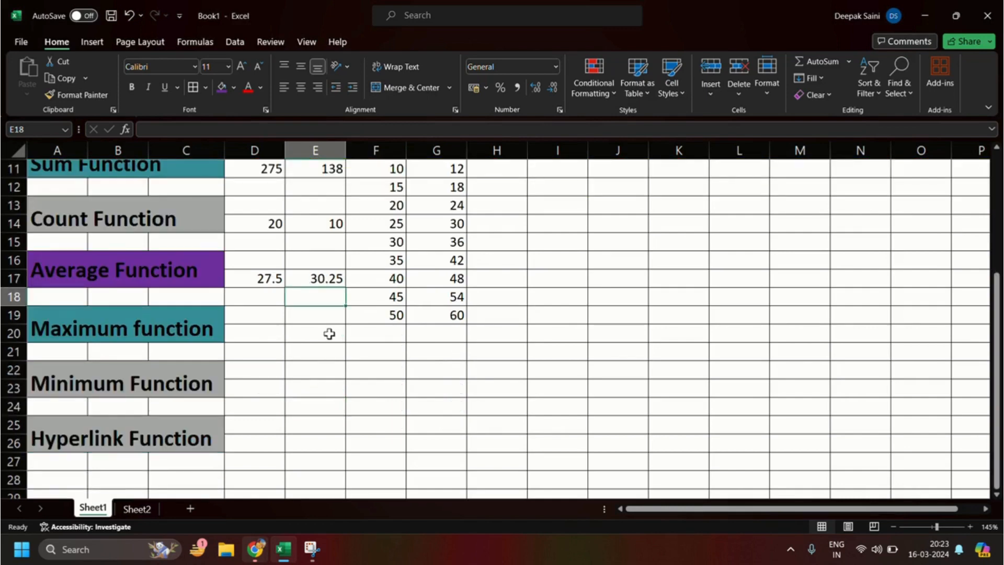
{"action": "left_click", "coordinate": [263, 346]}
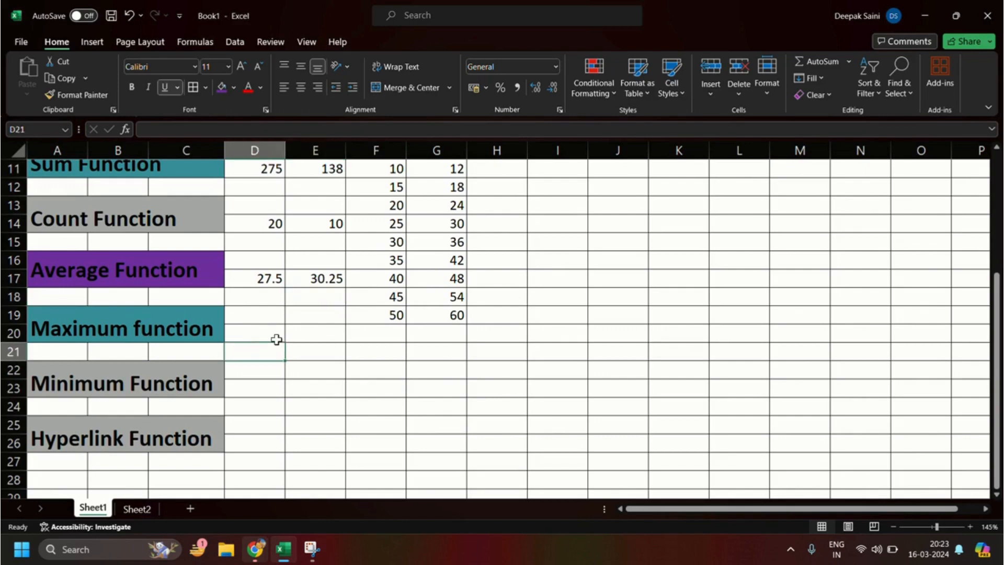
{"action": "left_click", "coordinate": [276, 339]}
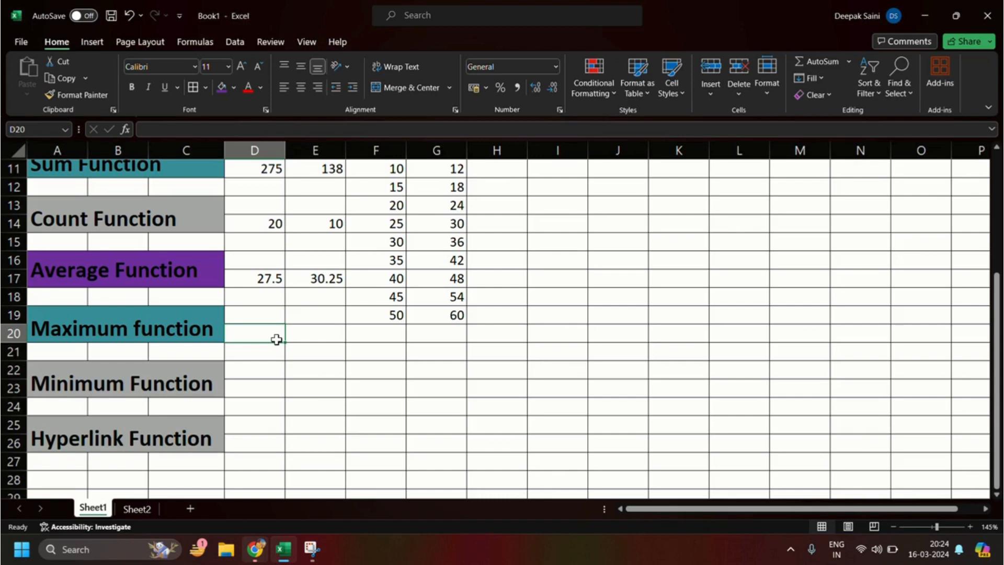
{"action": "type", "text": "=m"}
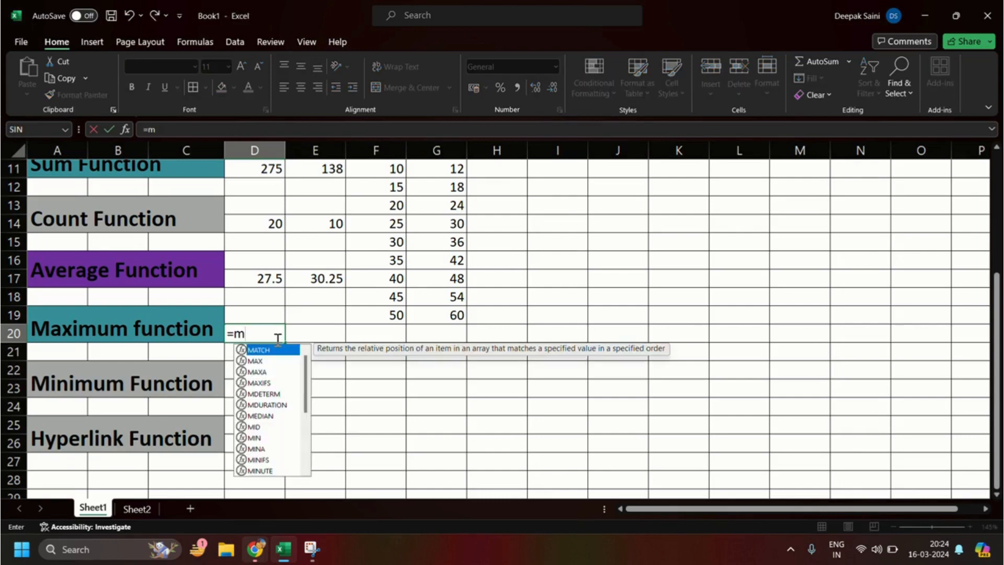
{"action": "type", "text": "ax"}
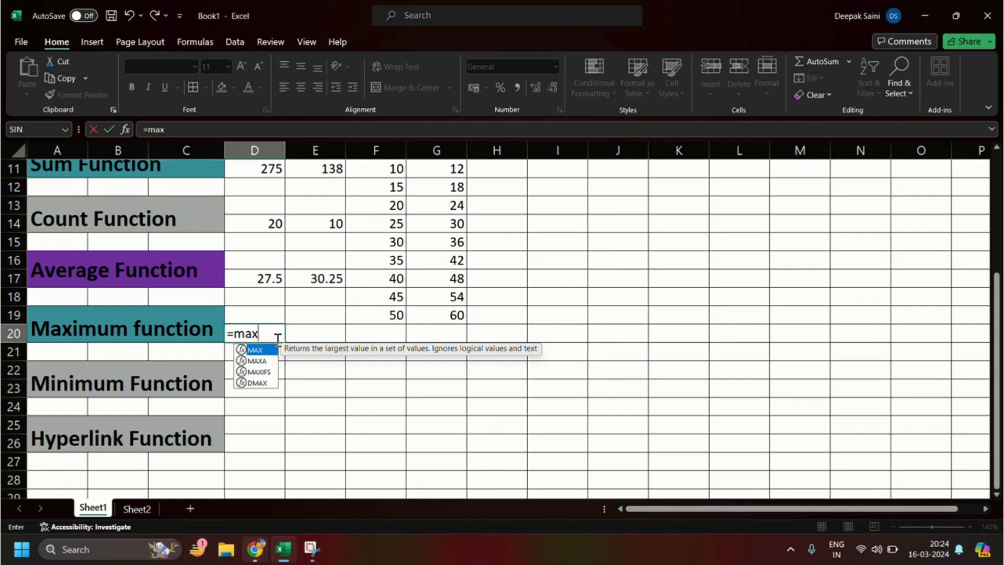
{"action": "type", "text": "("}
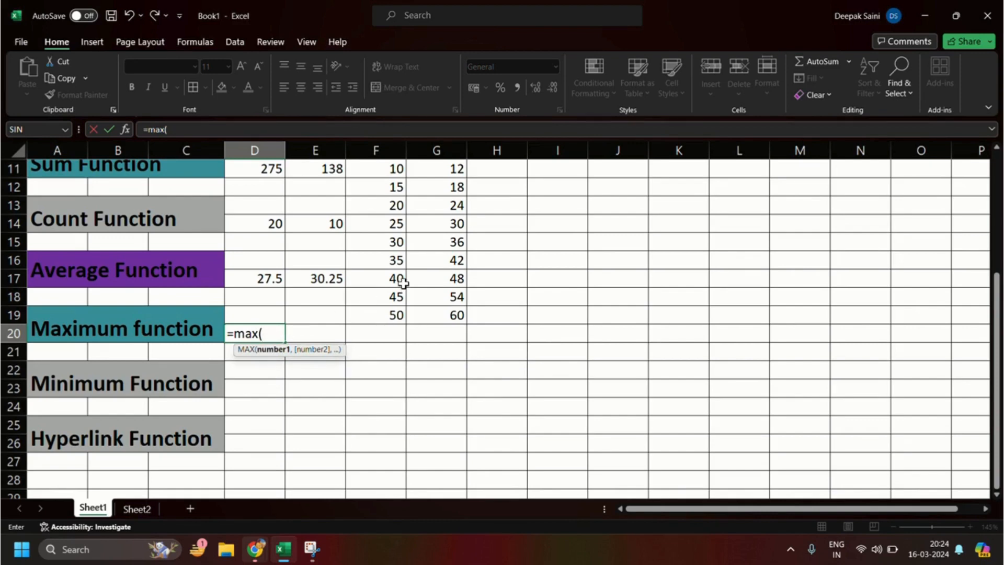
{"action": "scroll", "coordinate": [402, 282], "scroll_direction": "up", "scroll_amount": 2}
{"action": "left_click_drag", "start_coordinate": [381, 260], "coordinate": [398, 425]}
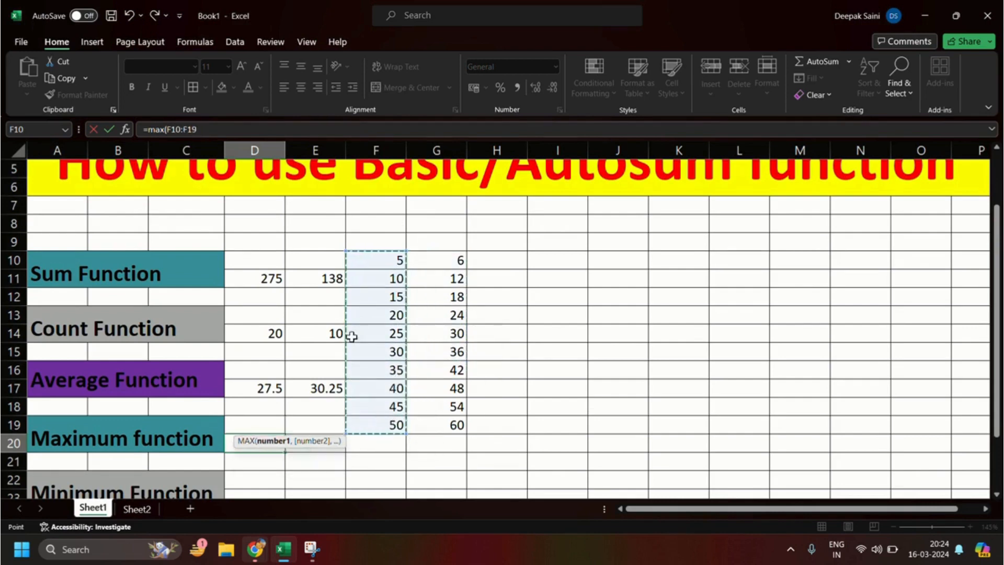
{"action": "scroll", "coordinate": [361, 324], "scroll_direction": "down", "scroll_amount": 2}
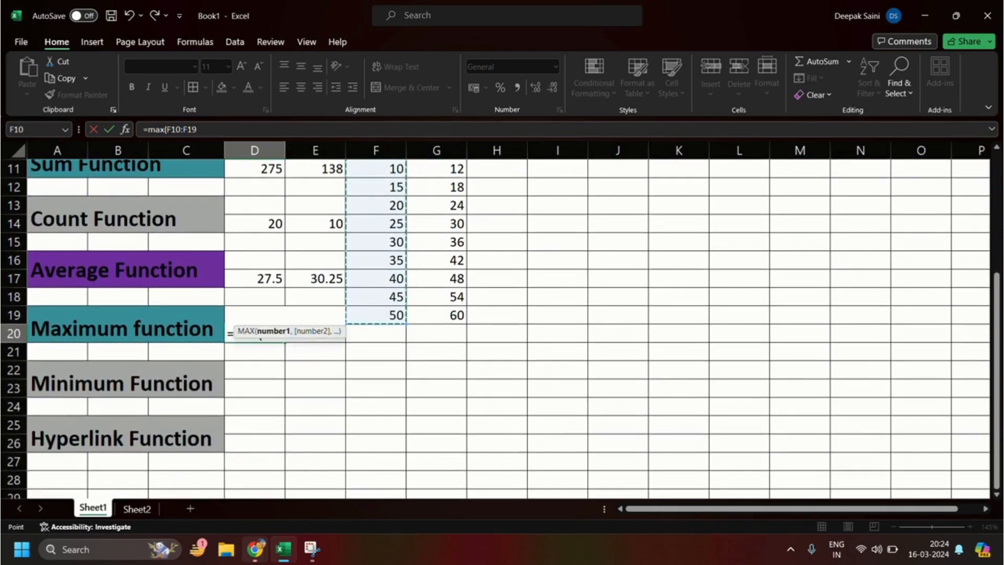
{"action": "type", "text": ")"}
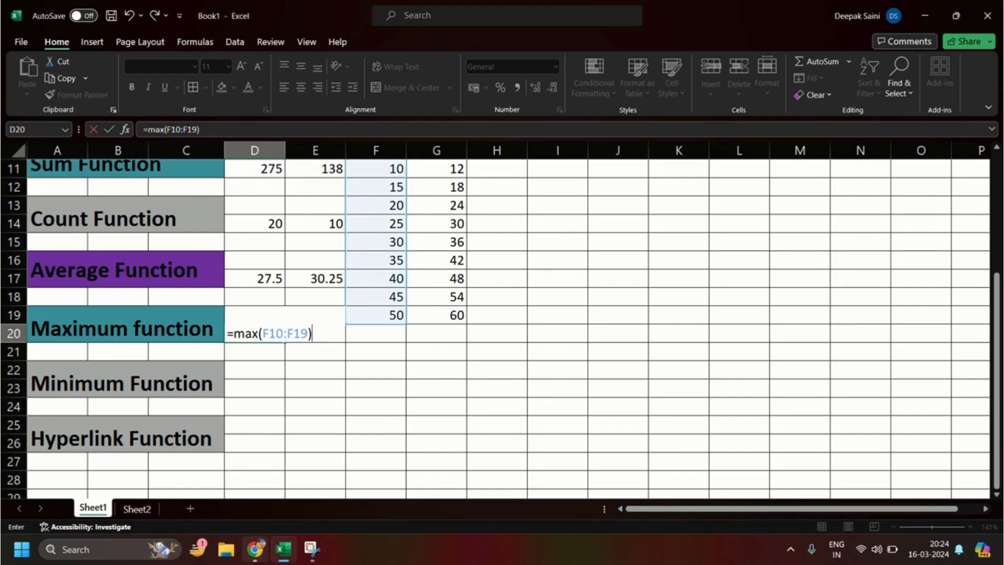
{"action": "key", "text": "Return"}
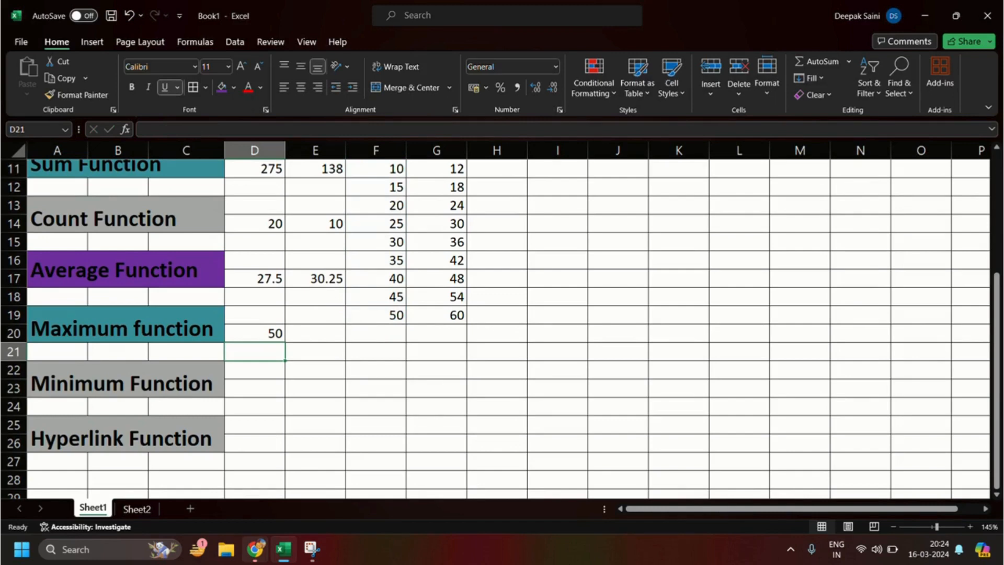
Enter the formula =max(G10:G19) in cell E20 and check it against the second number series
{"action": "left_click", "coordinate": [335, 334]}
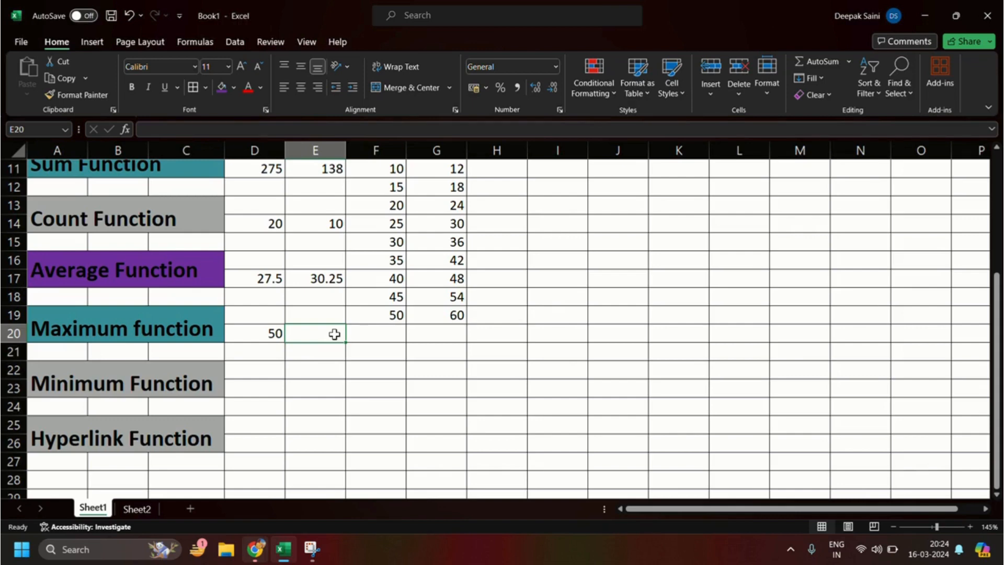
{"action": "type", "text": "="}
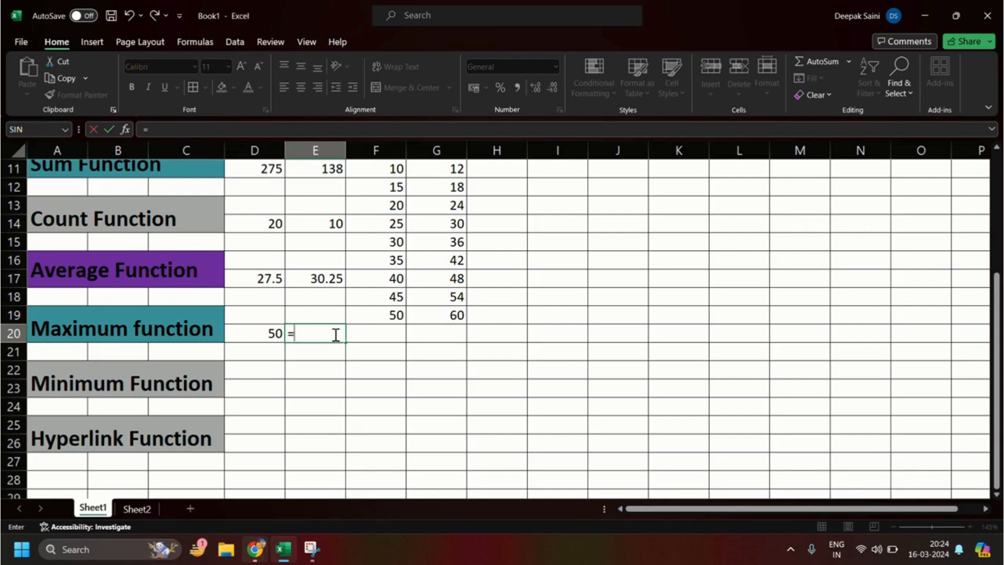
{"action": "type", "text": "max"}
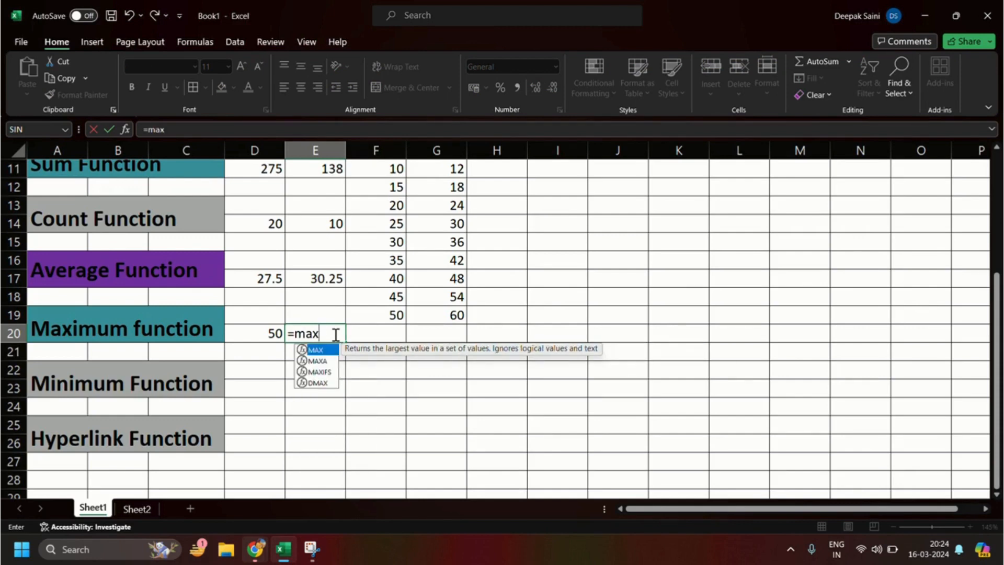
{"action": "type", "text": "("}
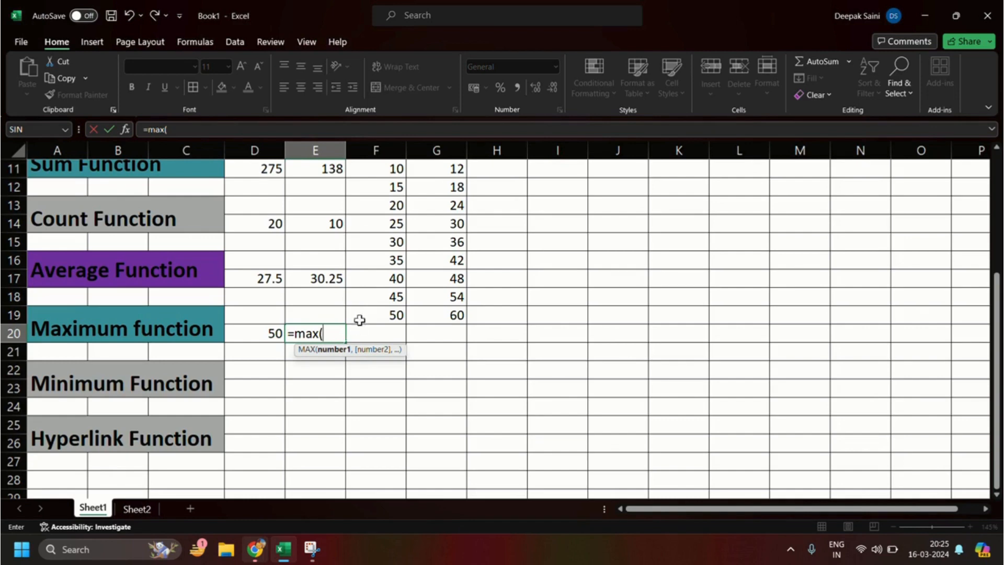
{"action": "scroll", "coordinate": [379, 385], "scroll_direction": "up", "scroll_amount": 2}
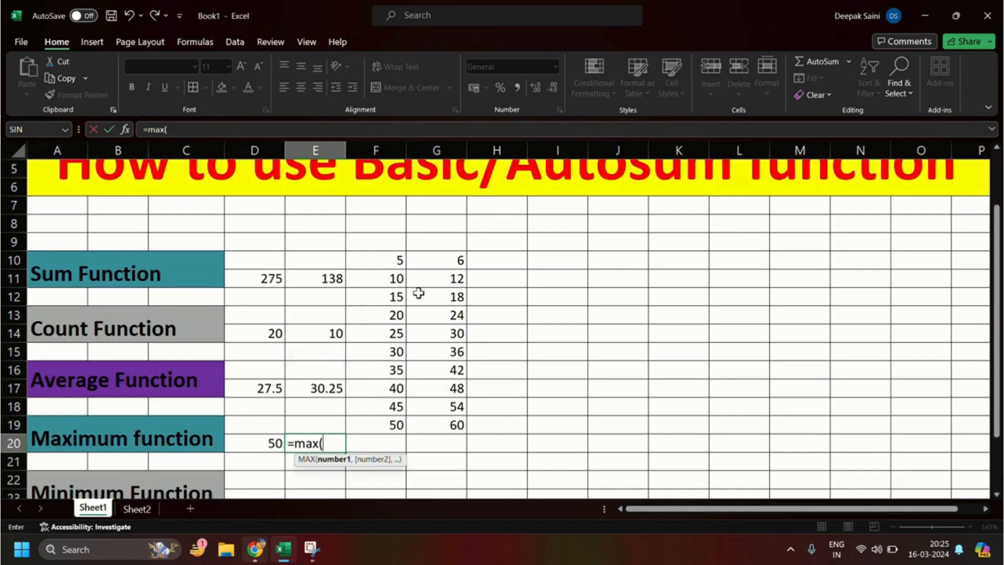
{"action": "left_click", "coordinate": [438, 259]}
{"action": "left_click_drag", "start_coordinate": [439, 259], "coordinate": [444, 417]}
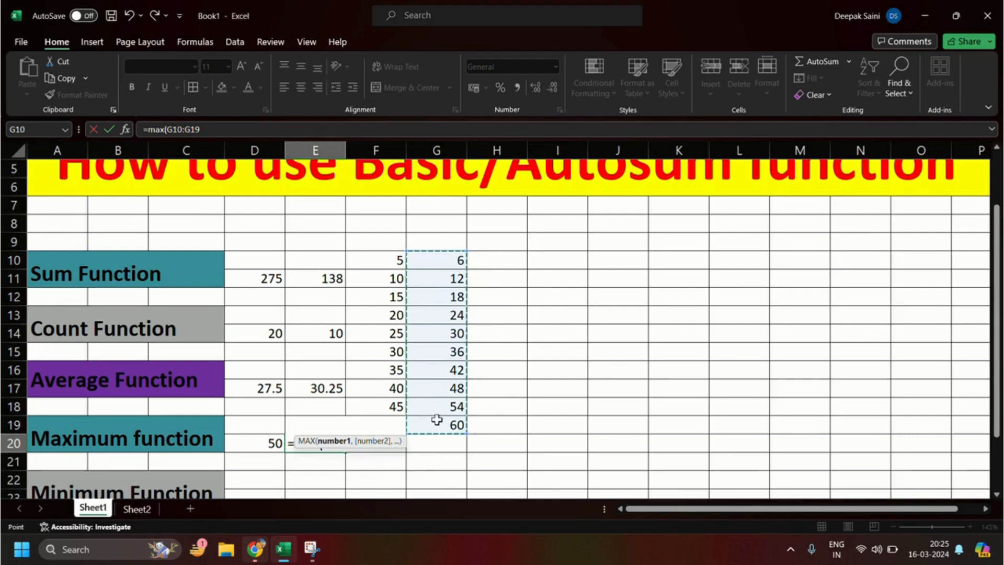
{"action": "type", "text": ")"}
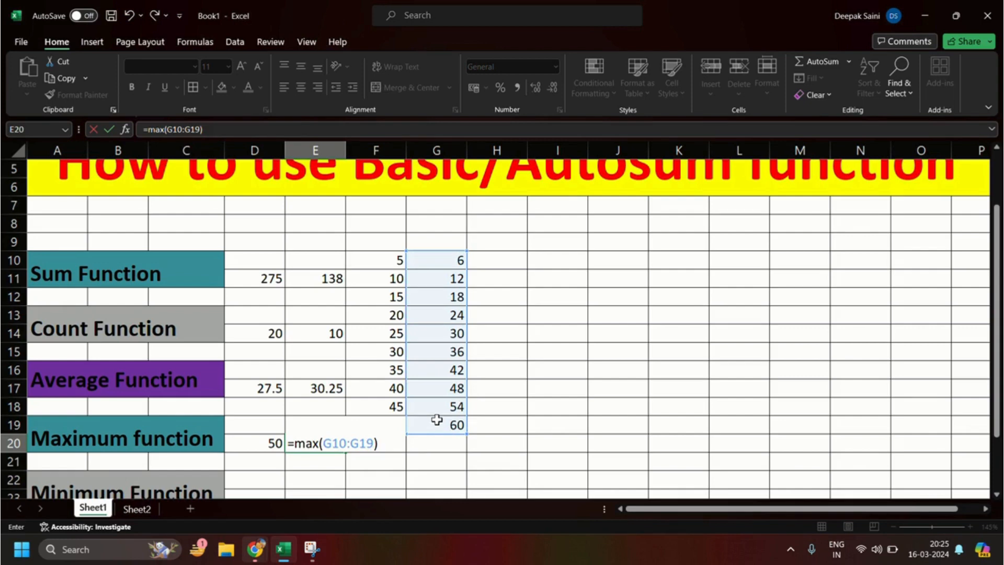
{"action": "key", "text": "Return"}
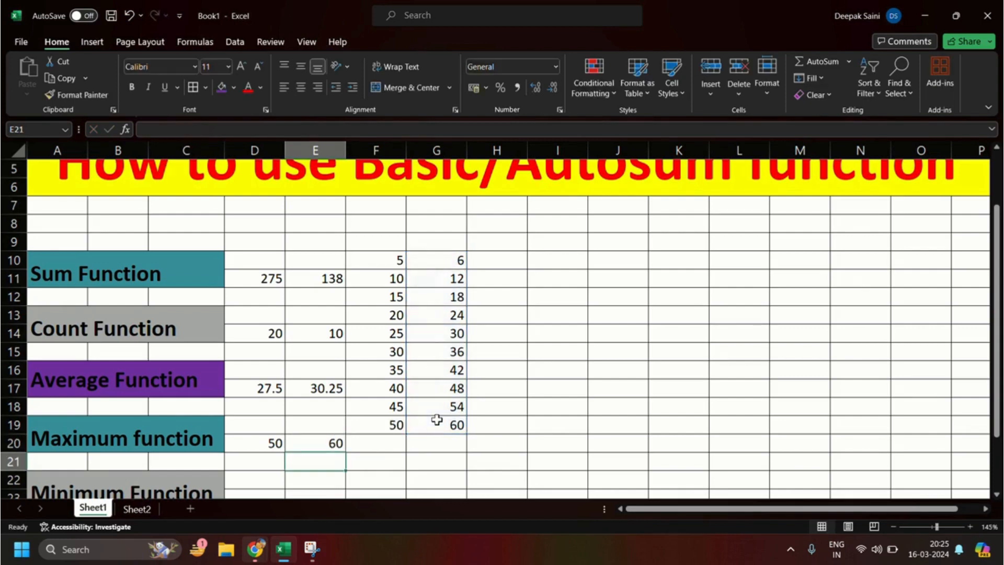
{"action": "left_click_drag", "start_coordinate": [448, 260], "coordinate": [455, 426]}
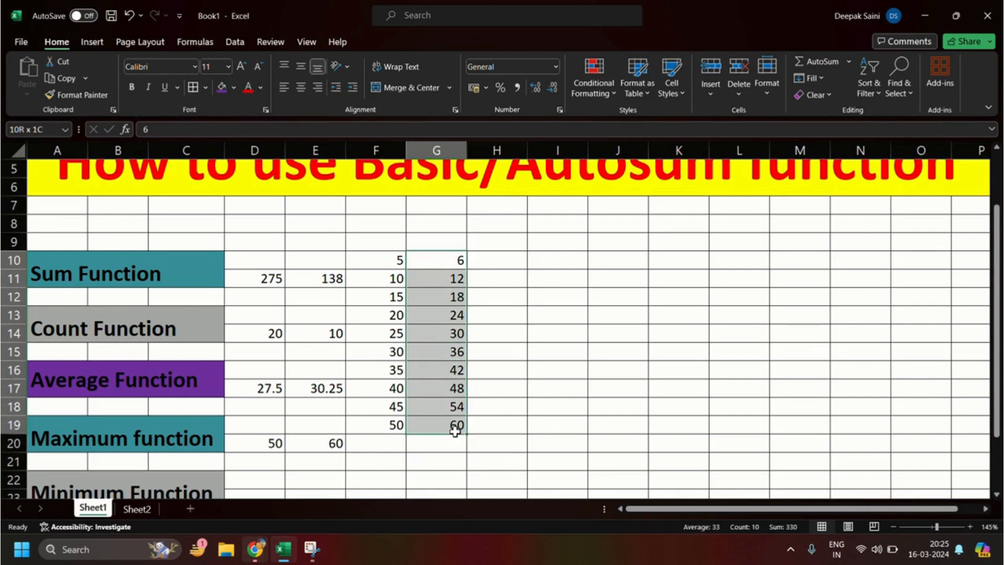
{"action": "left_click", "coordinate": [513, 413]}
Enter the formula =min(F10:G19) in cell D23 beside the Minimum Function label, covering both number series
{"action": "scroll", "coordinate": [513, 416], "scroll_direction": "down", "scroll_amount": 2}
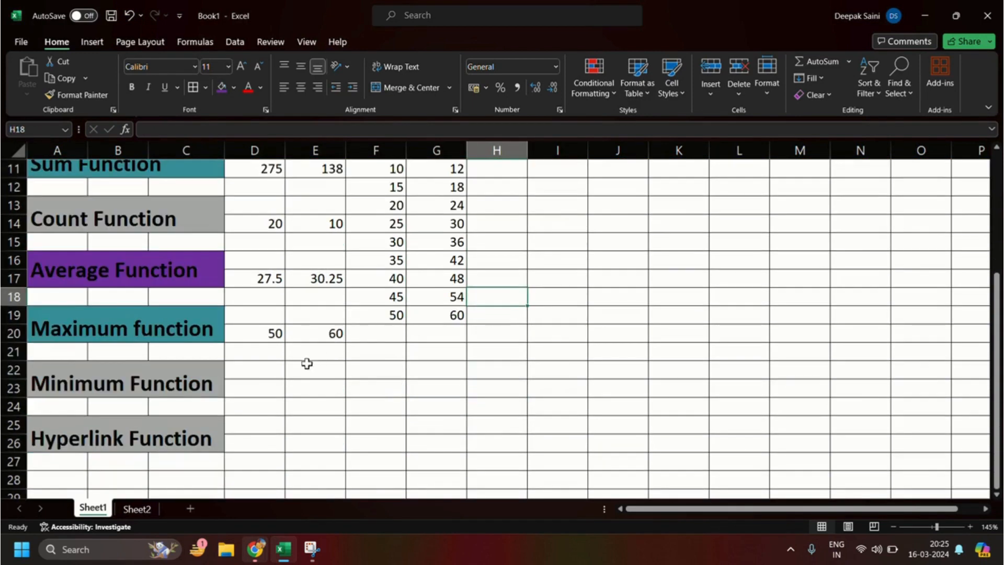
{"action": "left_click", "coordinate": [253, 388]}
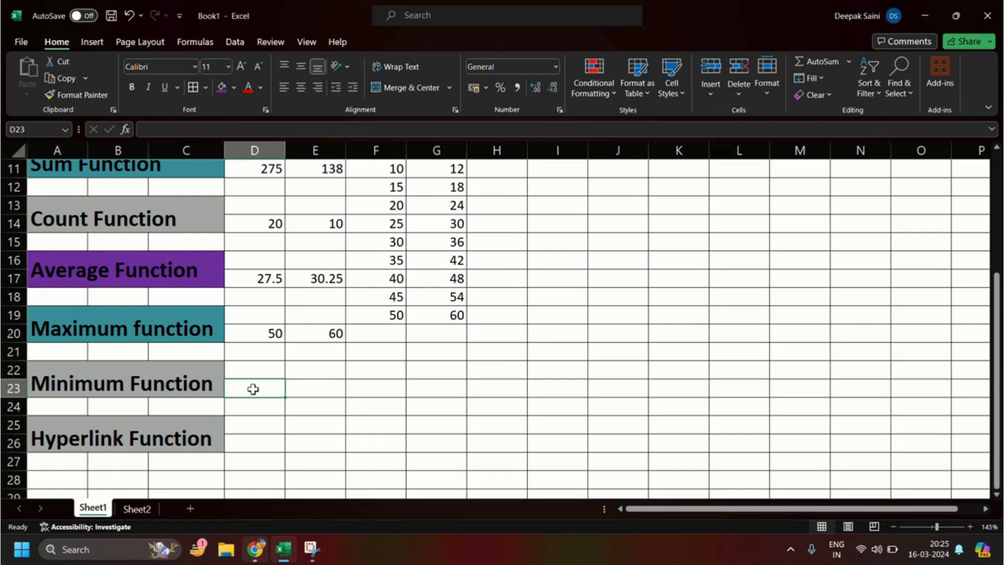
{"action": "type", "text": "="}
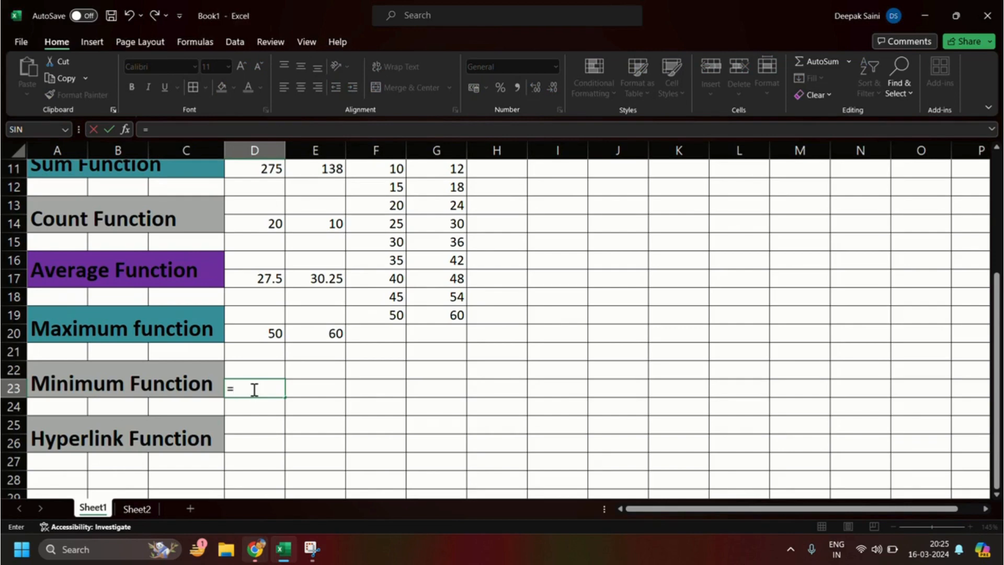
{"action": "type", "text": "min"}
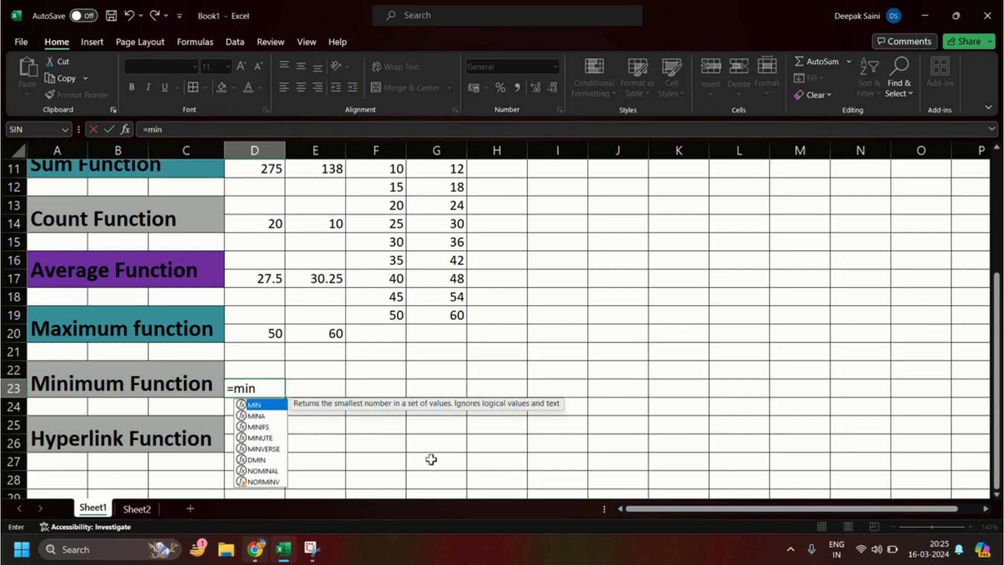
{"action": "type", "text": "("}
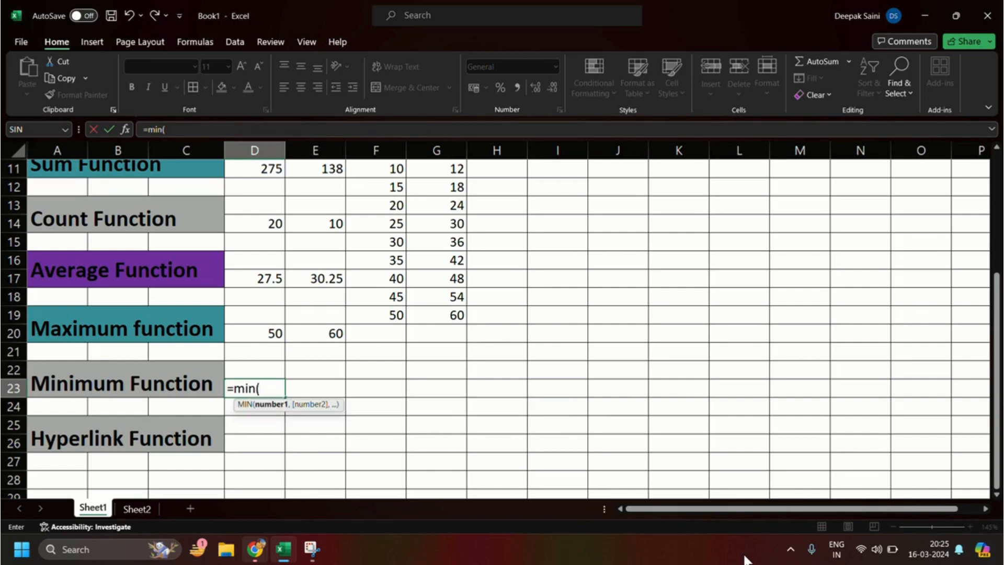
{"action": "scroll", "coordinate": [551, 385], "scroll_direction": "up", "scroll_amount": 3}
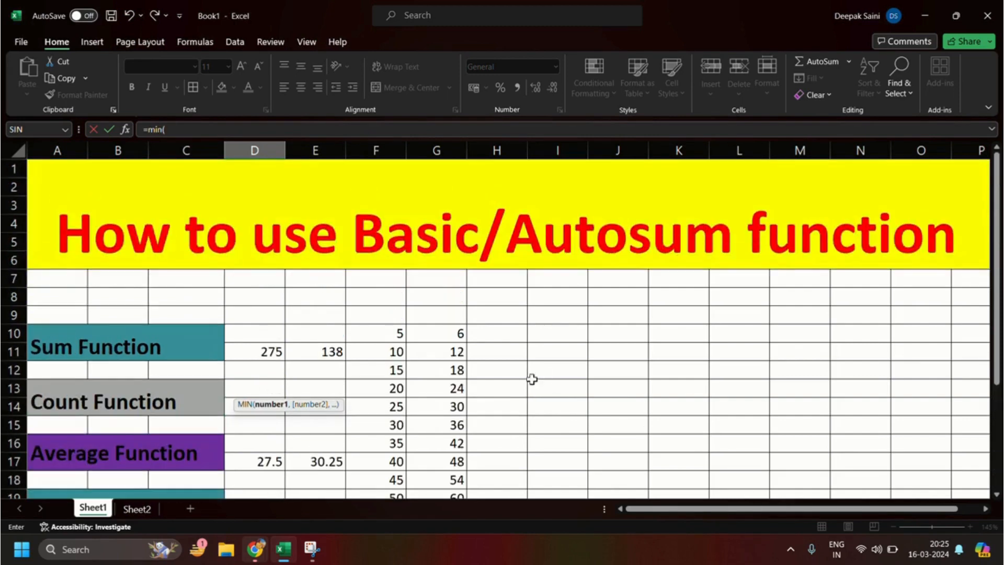
{"action": "left_click_drag", "start_coordinate": [395, 340], "coordinate": [442, 441]}
{"action": "key", "text": "Return"}
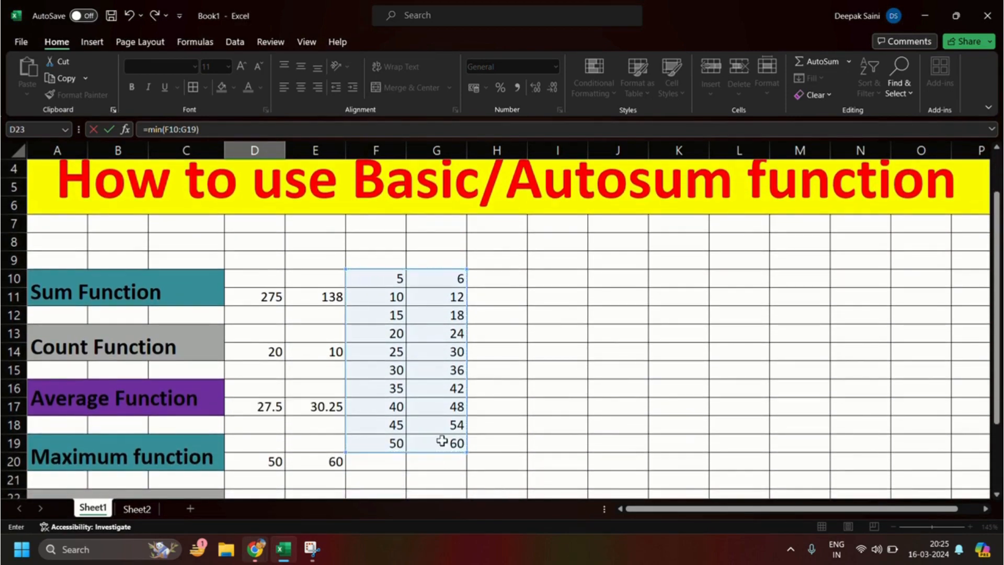
Check the minimum formula in cell D23 and go to the empty cell beside the Hyperlink Function label
{"action": "scroll", "coordinate": [355, 414], "scroll_direction": "down", "scroll_amount": 2}
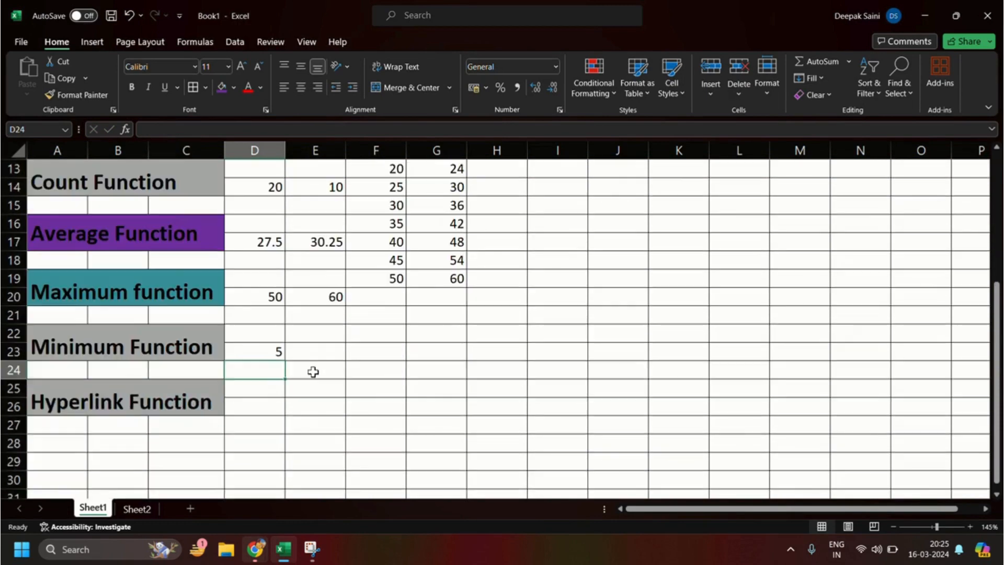
{"action": "left_click", "coordinate": [270, 355]}
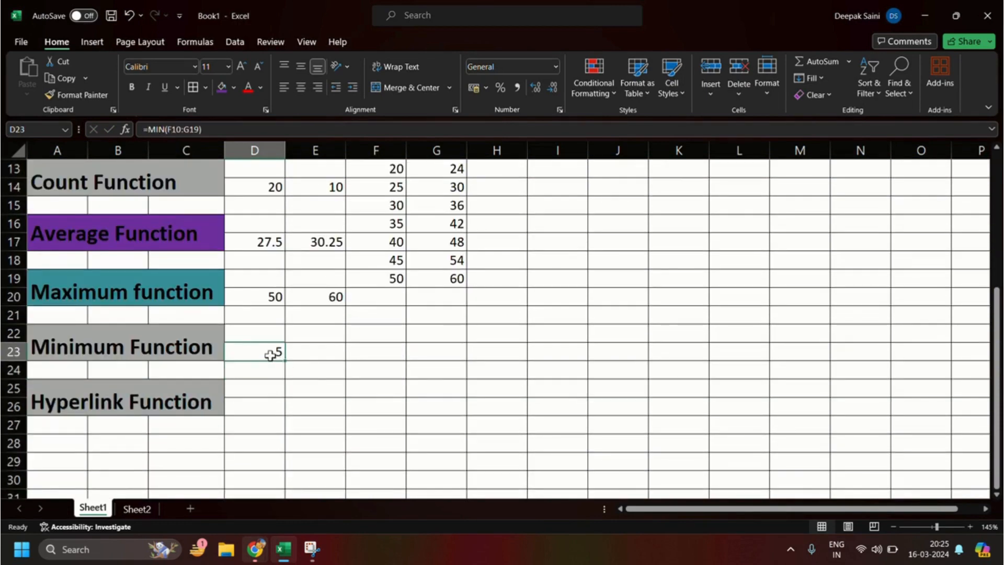
{"action": "left_click", "coordinate": [316, 390]}
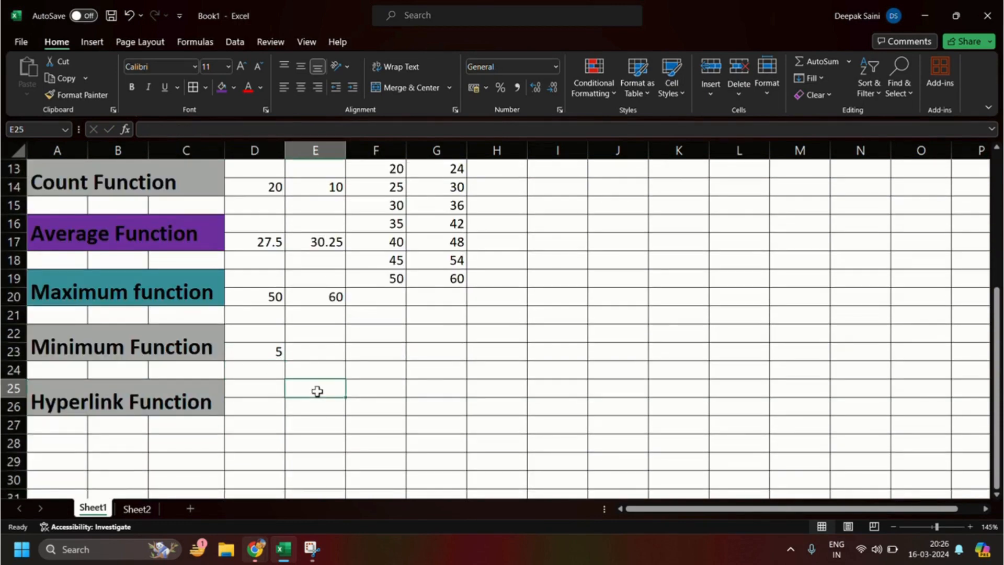
{"action": "left_click", "coordinate": [249, 410]}
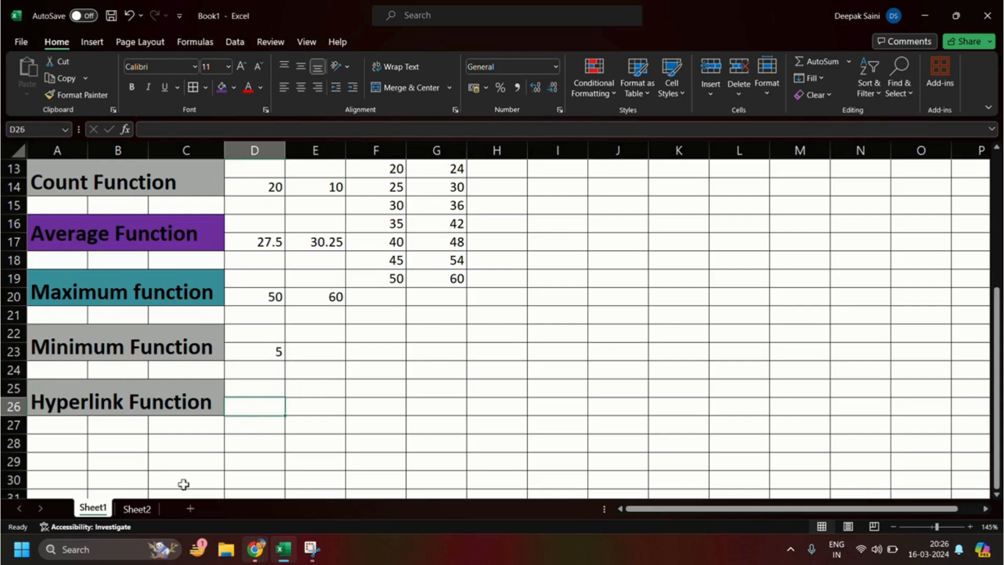
Merge and centre the cells H20:O23 and fill the merged cell with the blue theme colour
{"action": "left_click_drag", "start_coordinate": [510, 296], "coordinate": [901, 356]}
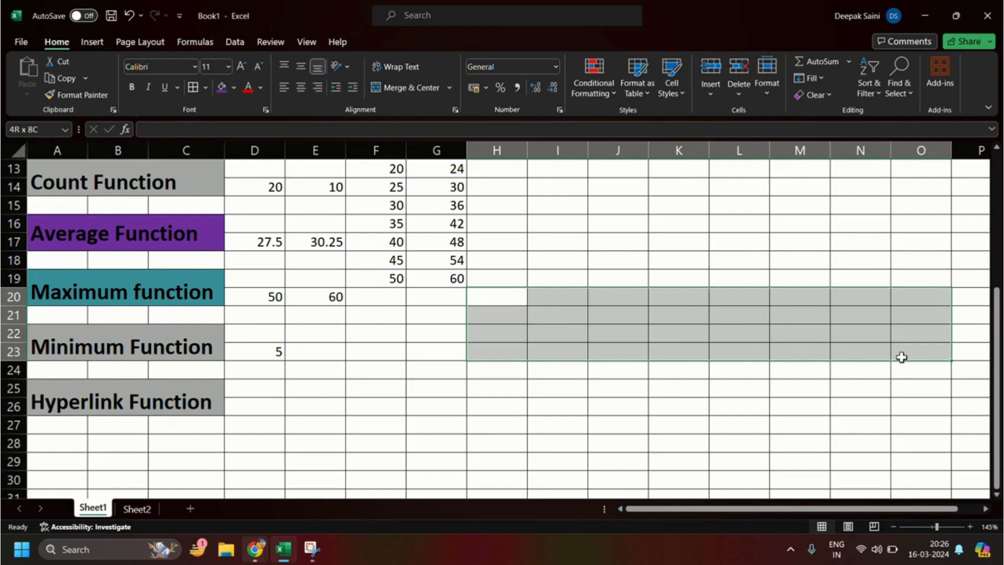
{"action": "left_click", "coordinate": [390, 89]}
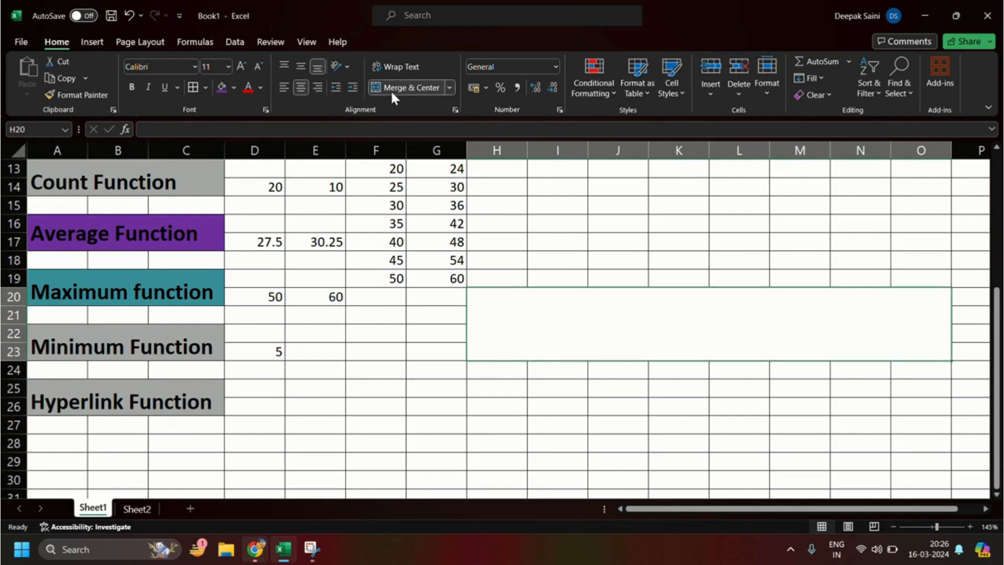
{"action": "left_click", "coordinate": [233, 87]}
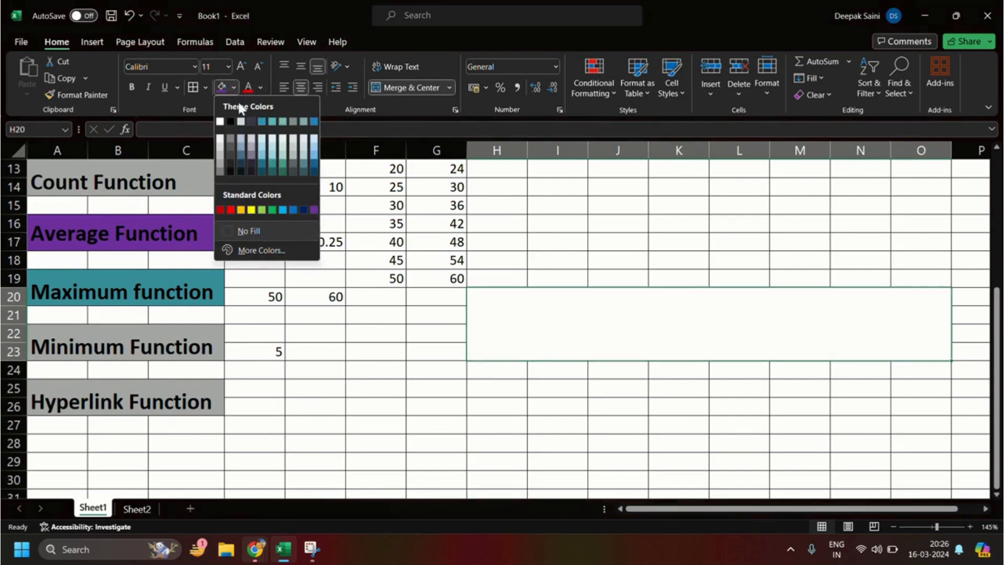
{"action": "left_click", "coordinate": [262, 122]}
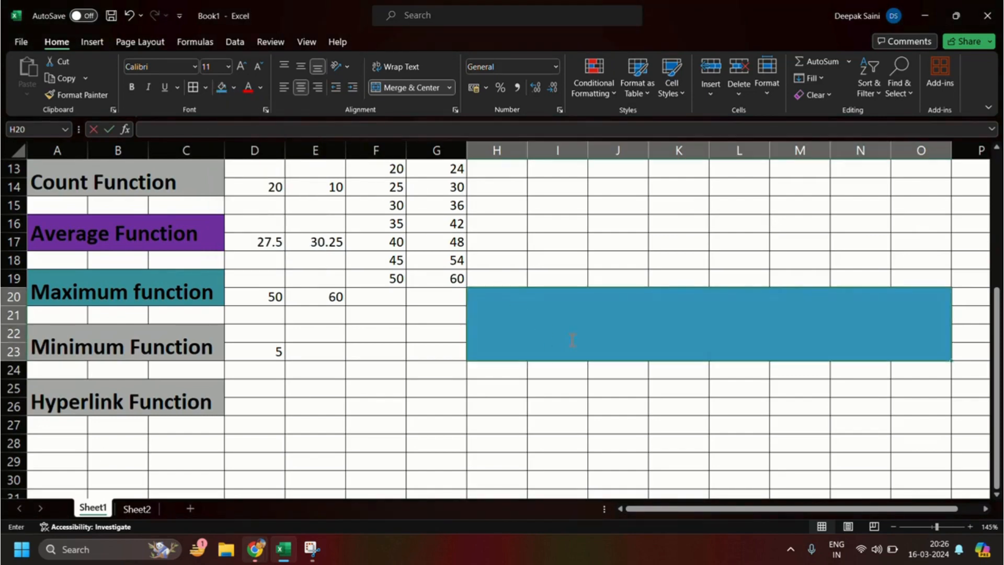
{"action": "left_click", "coordinate": [239, 68]}
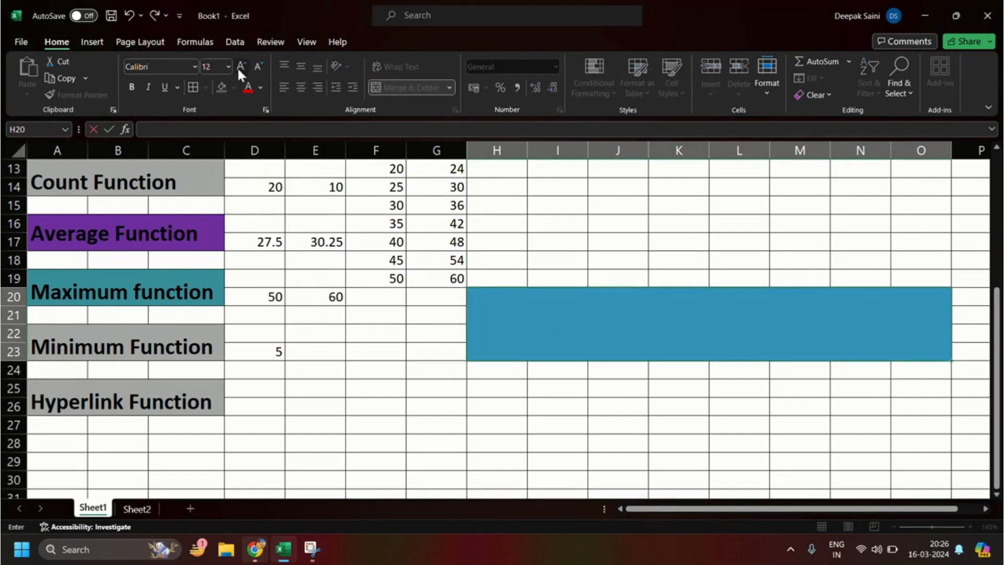
{"action": "left_click", "coordinate": [226, 68]}
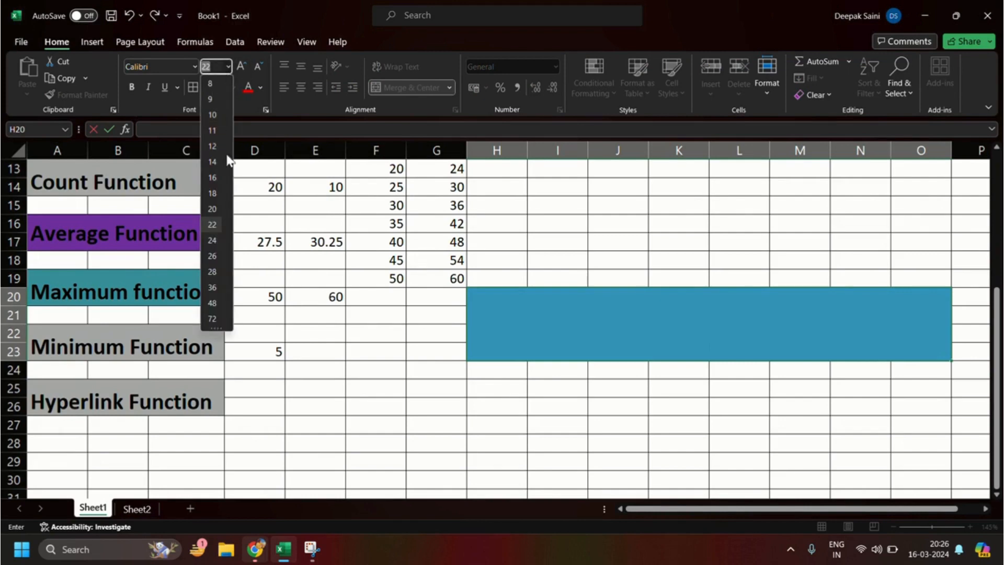
{"action": "left_click", "coordinate": [206, 307]}
{"action": "left_click", "coordinate": [520, 320]}
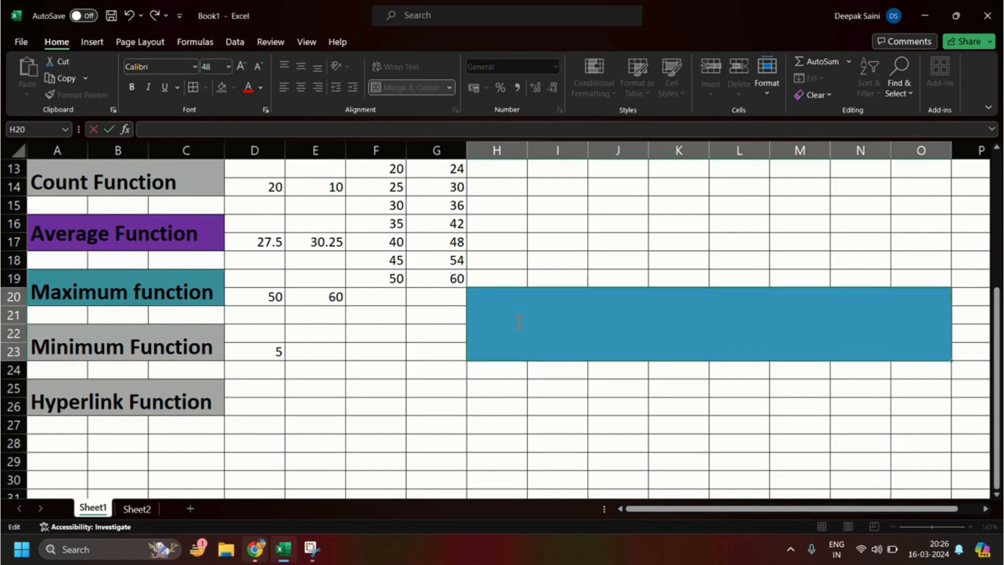
{"action": "left_click", "coordinate": [576, 412]}
{"action": "left_click", "coordinate": [565, 329]}
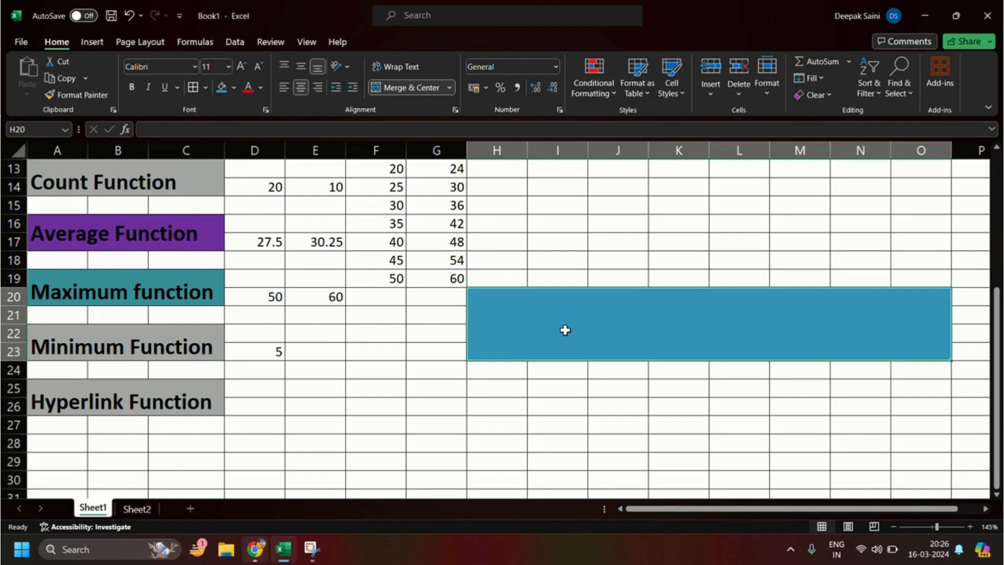
{"action": "double_click", "coordinate": [565, 329]}
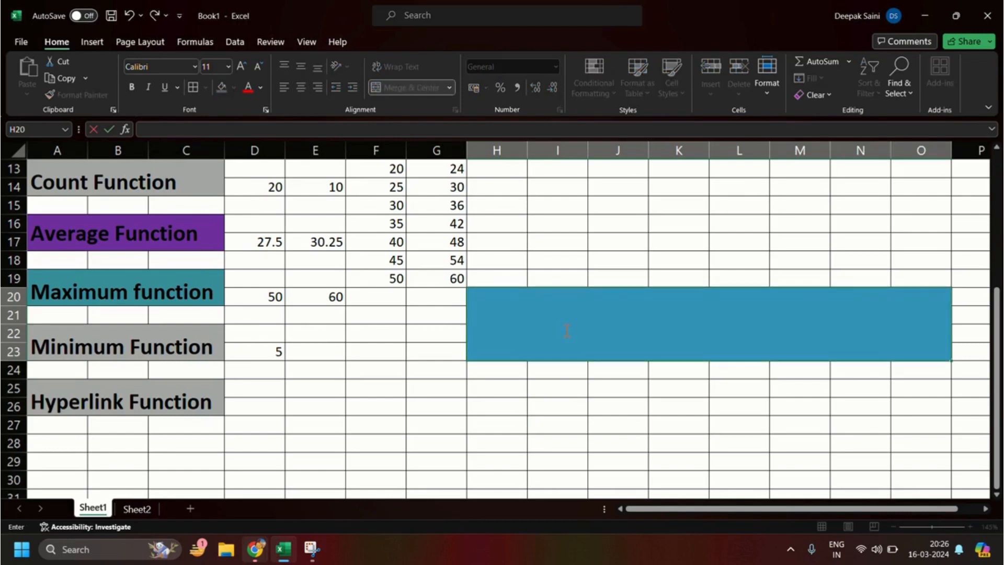
{"action": "left_click", "coordinate": [228, 67]}
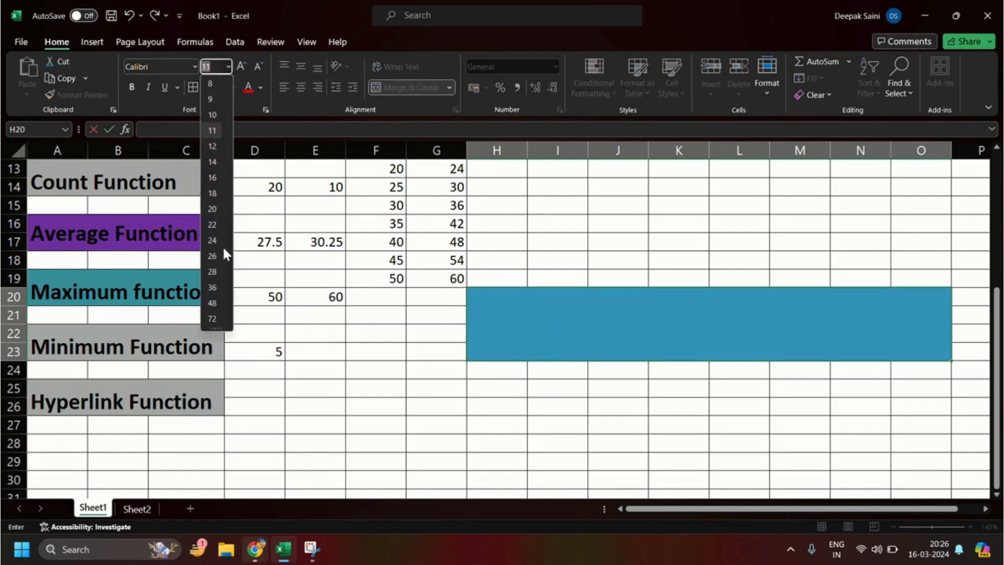
{"action": "left_click", "coordinate": [212, 303]}
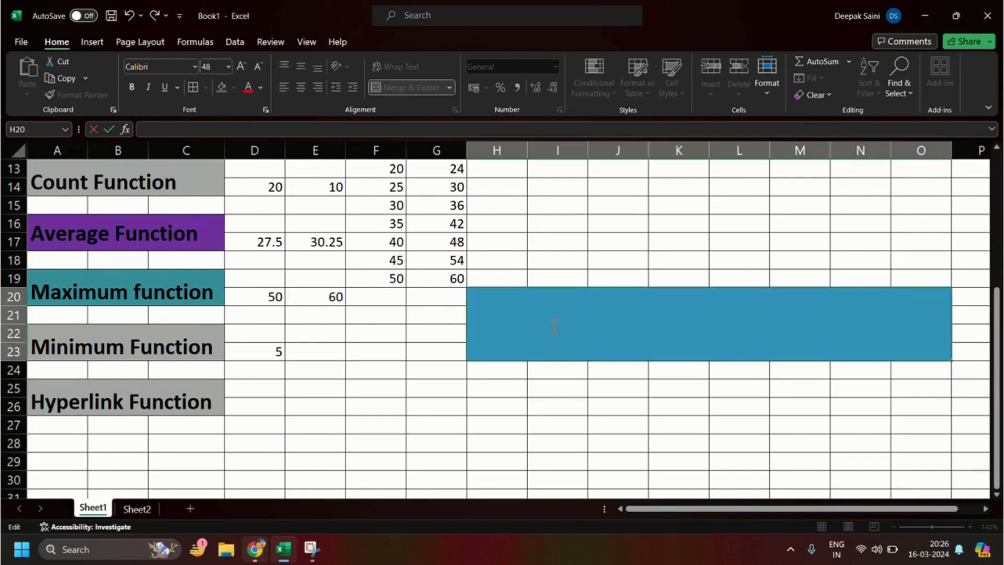
{"action": "type", "text": "dsafrs"}
{"action": "key", "text": "BackSpace"}
{"action": "key", "text": "BackSpace"}
{"action": "key", "text": "BackSpace"}
{"action": "key", "text": "BackSpace"}
{"action": "key", "text": "BackSpace"}
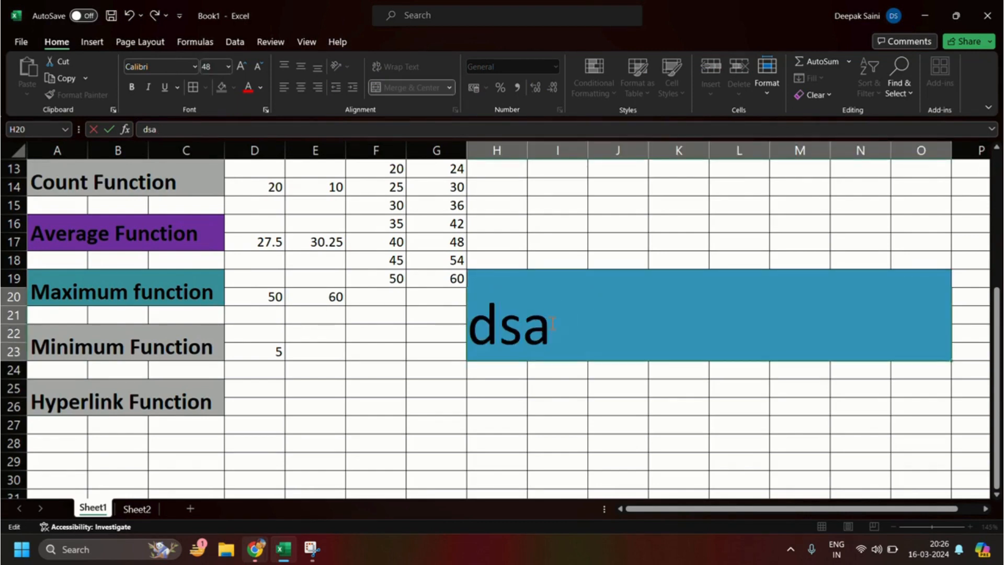
{"action": "key", "text": "Caps_Lock"}
{"action": "type", "text": "C"}
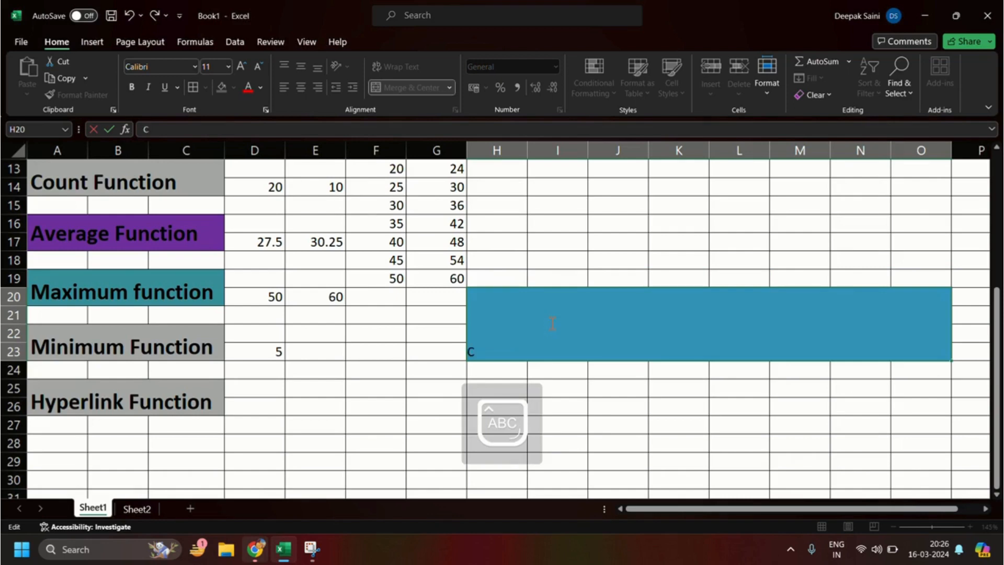
{"action": "key", "text": "BackSpace"}
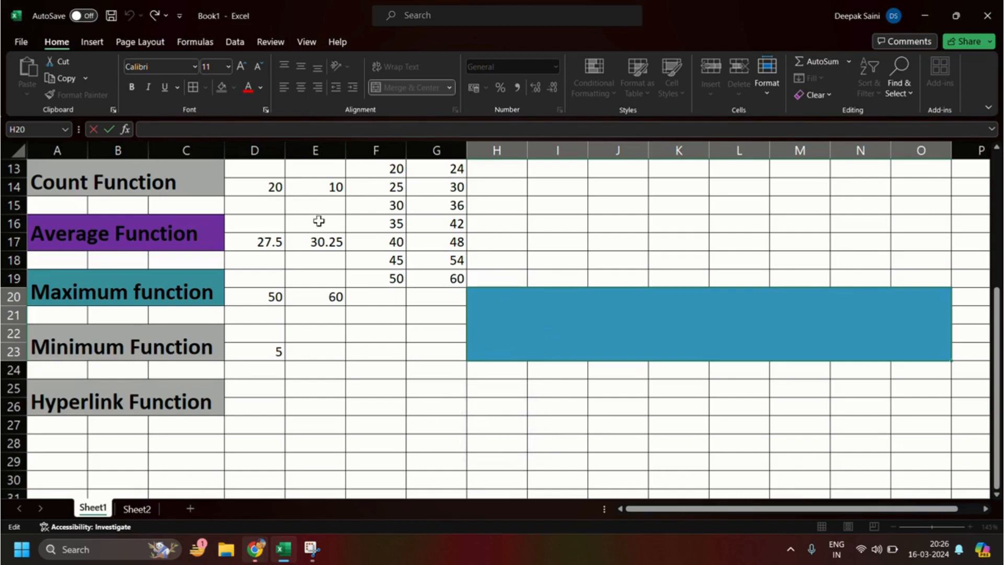
{"action": "left_click", "coordinate": [569, 409]}
Set the font size of the blue merged cell H20 to 48 and enter the text "Ctrl+k=" in it
{"action": "left_click", "coordinate": [566, 340]}
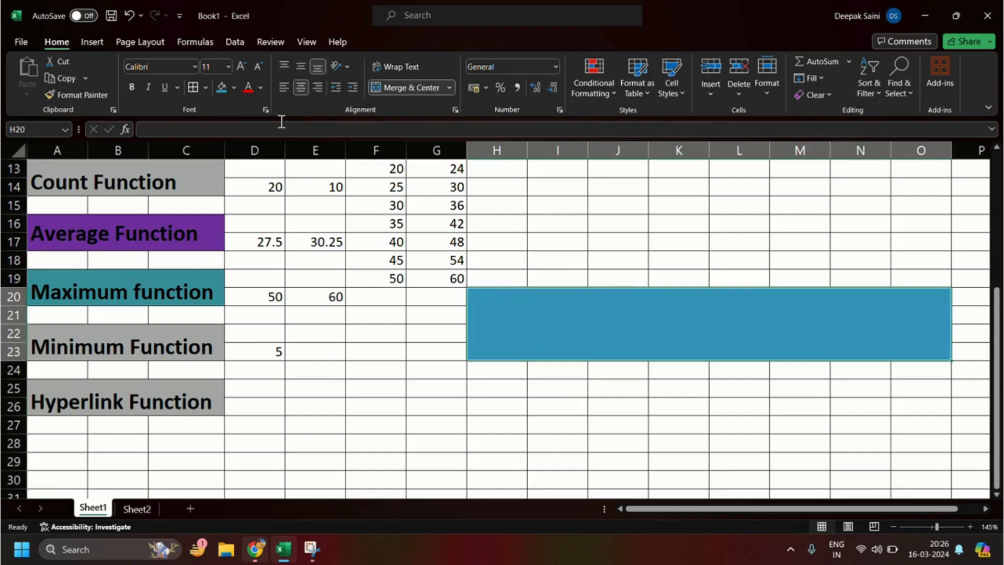
{"action": "left_click", "coordinate": [228, 66]}
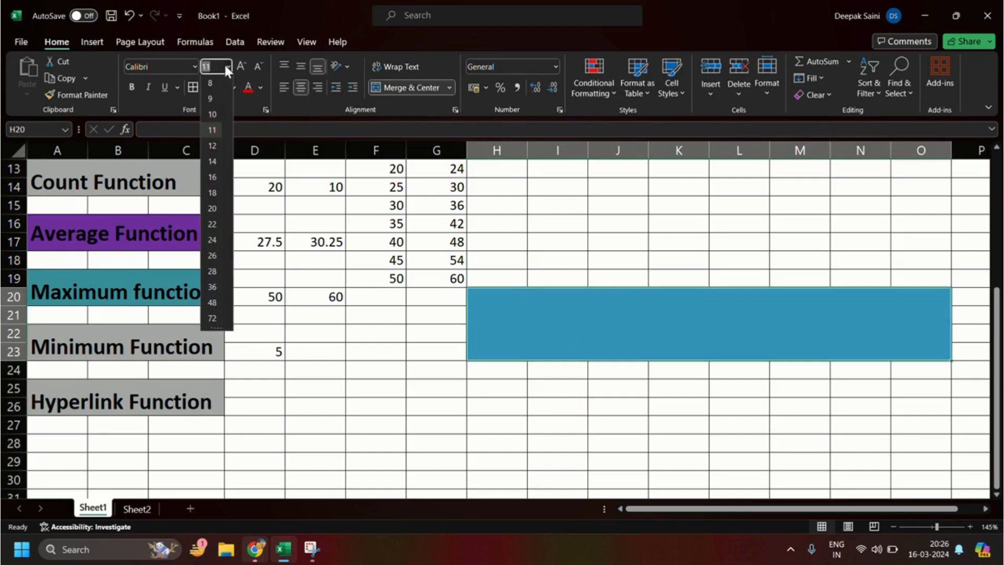
{"action": "left_click", "coordinate": [212, 303]}
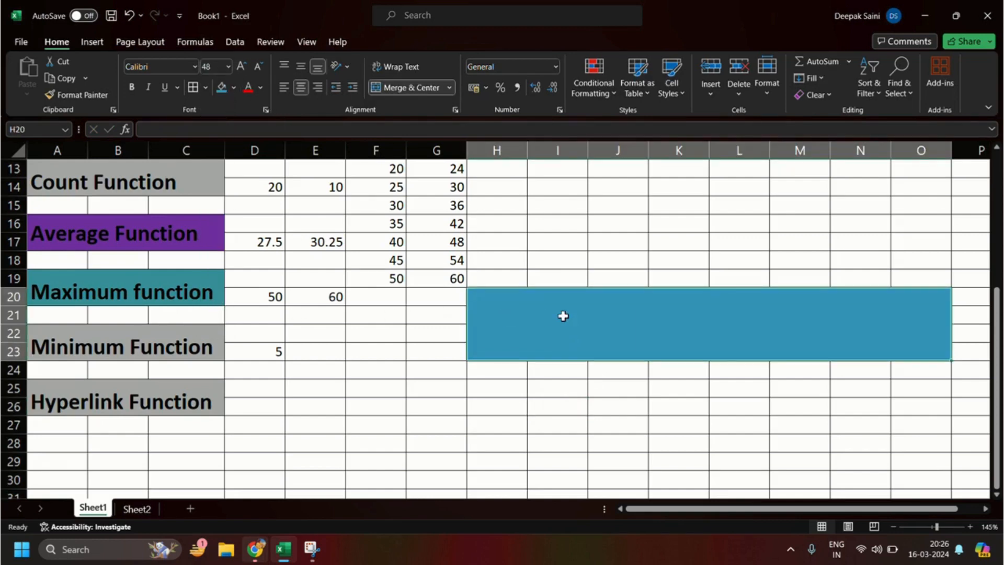
{"action": "type", "text": "C"}
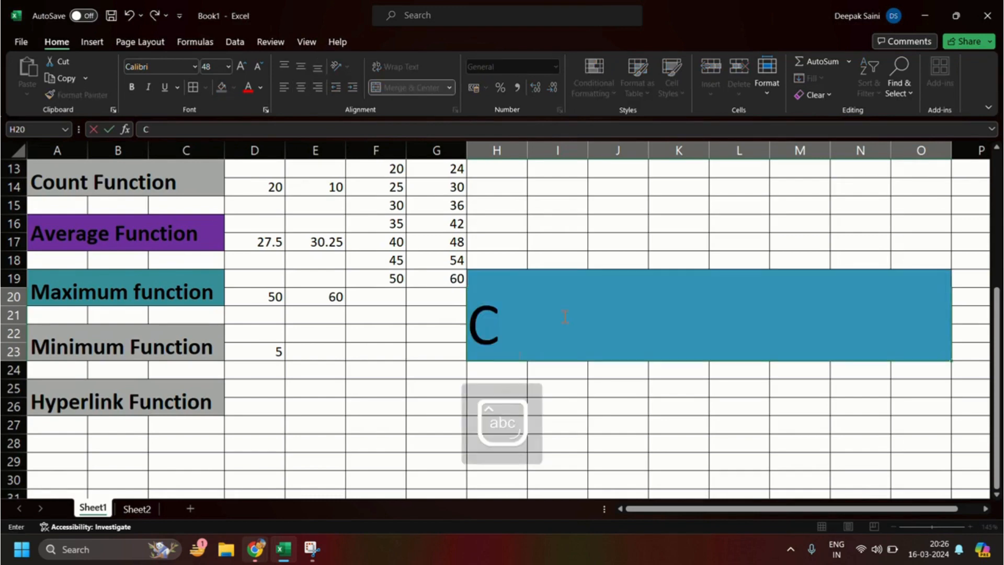
{"action": "type", "text": "trl+"}
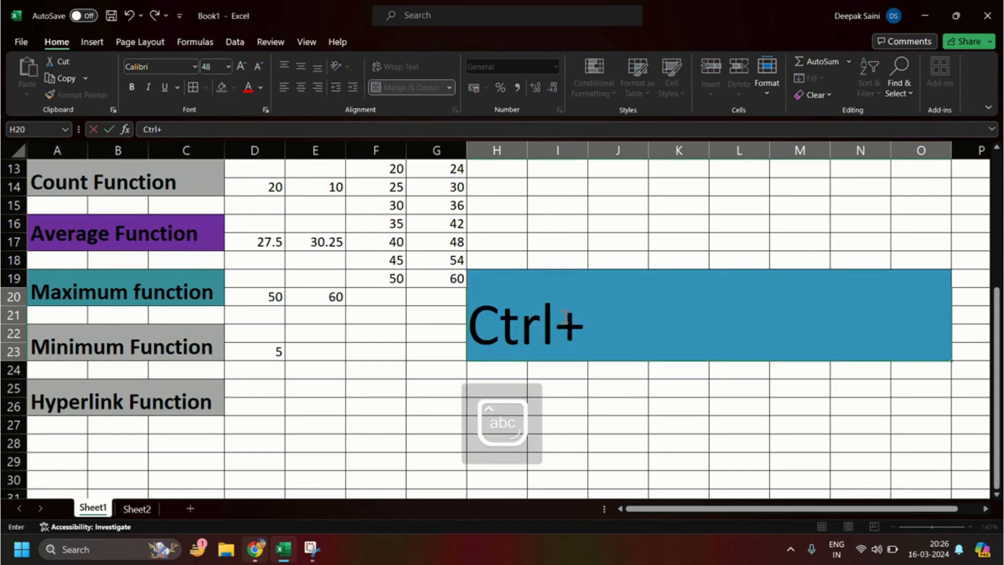
{"action": "type", "text": "k="}
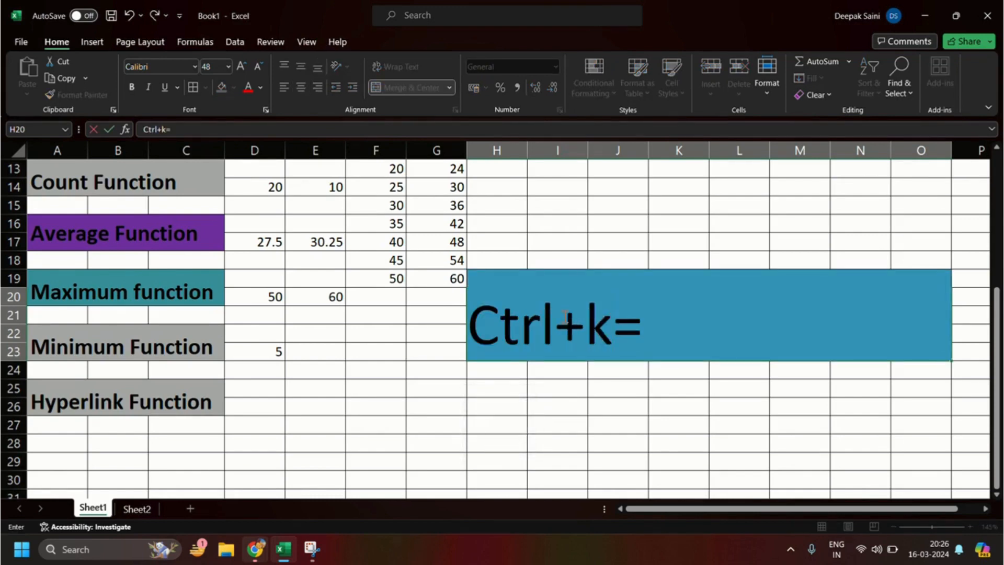
{"action": "key", "text": "Left"}
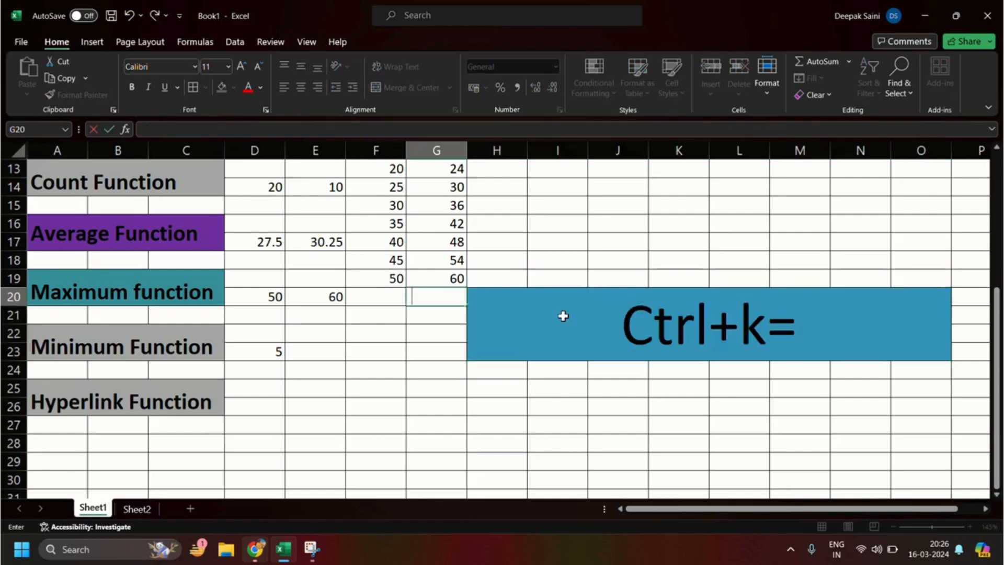
Add spaces around the symbols in the blue merged cell and complete its text as "Ctrl + k = hyperlink"
{"action": "double_click", "coordinate": [789, 328]}
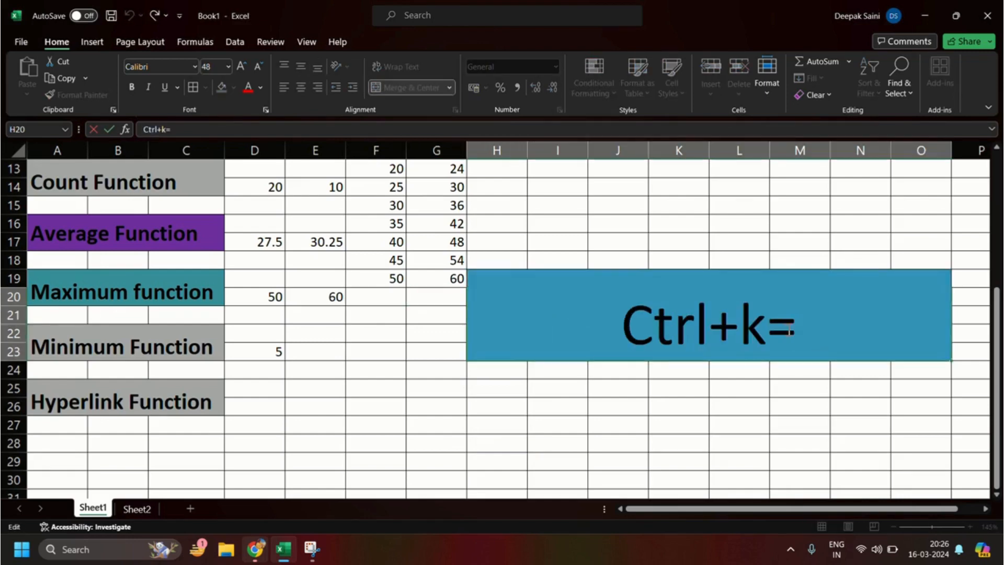
{"action": "left_click", "coordinate": [774, 328]}
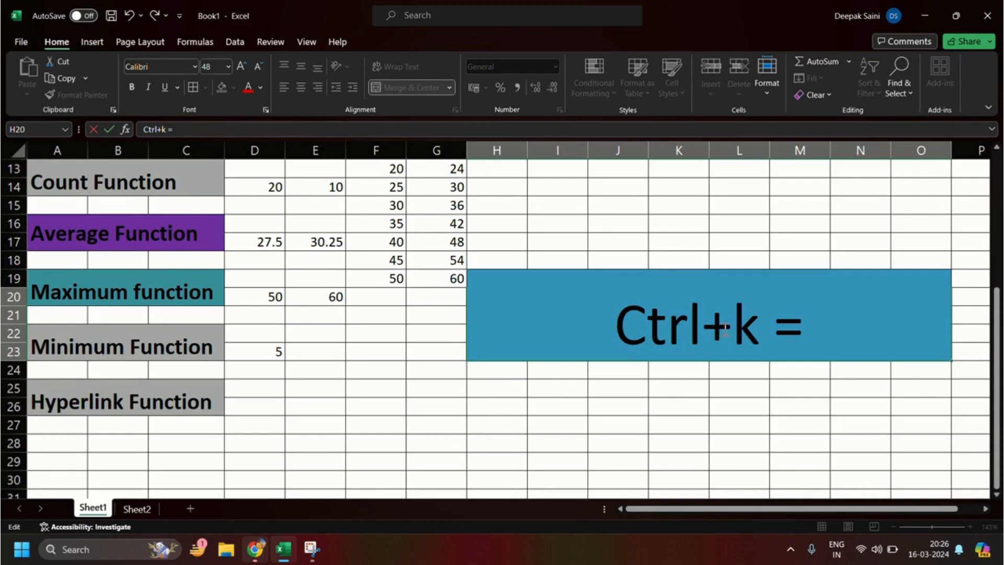
{"action": "left_click", "coordinate": [726, 328]}
{"action": "type", "text": "="}
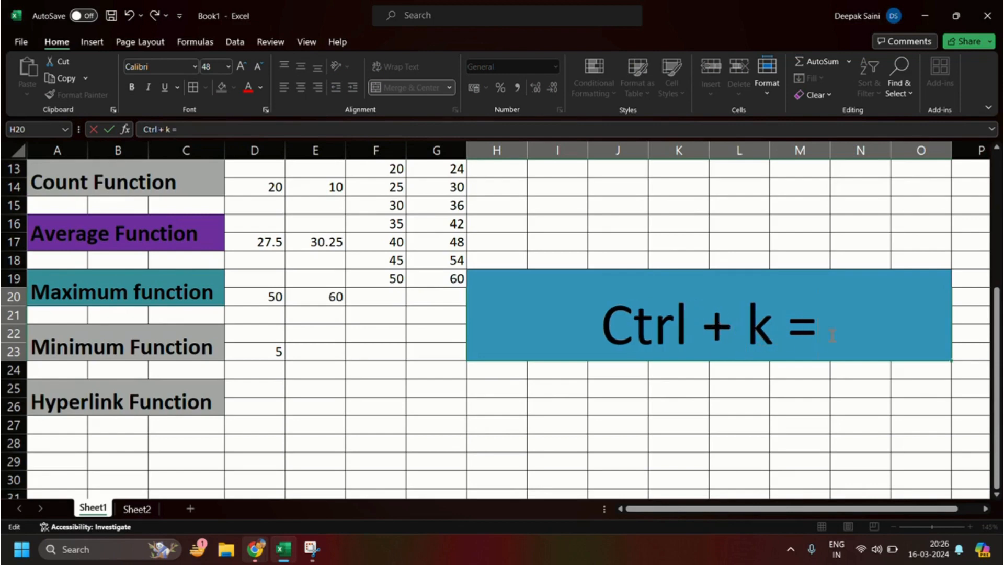
{"action": "type", "text": " h"}
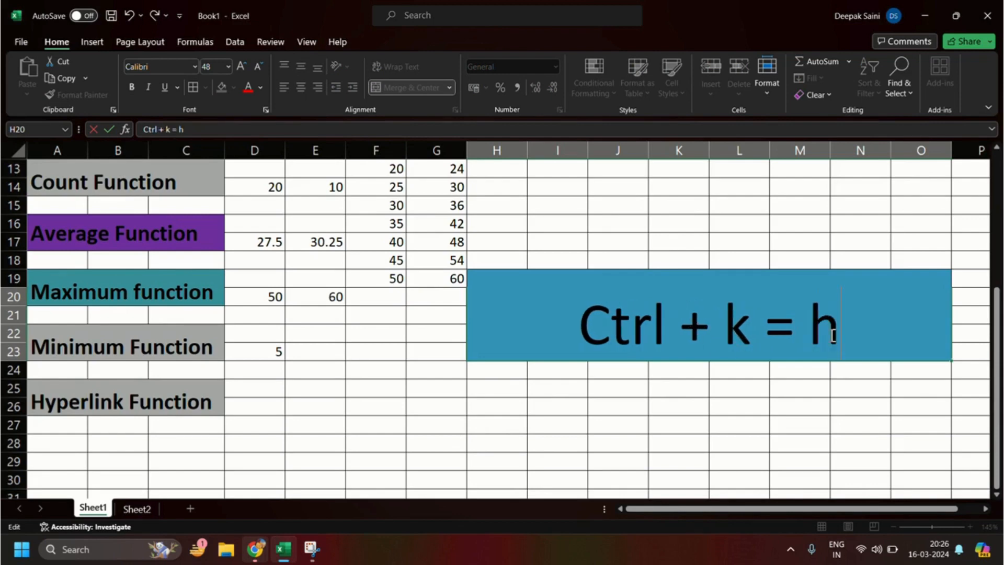
{"action": "type", "text": "yperlink"}
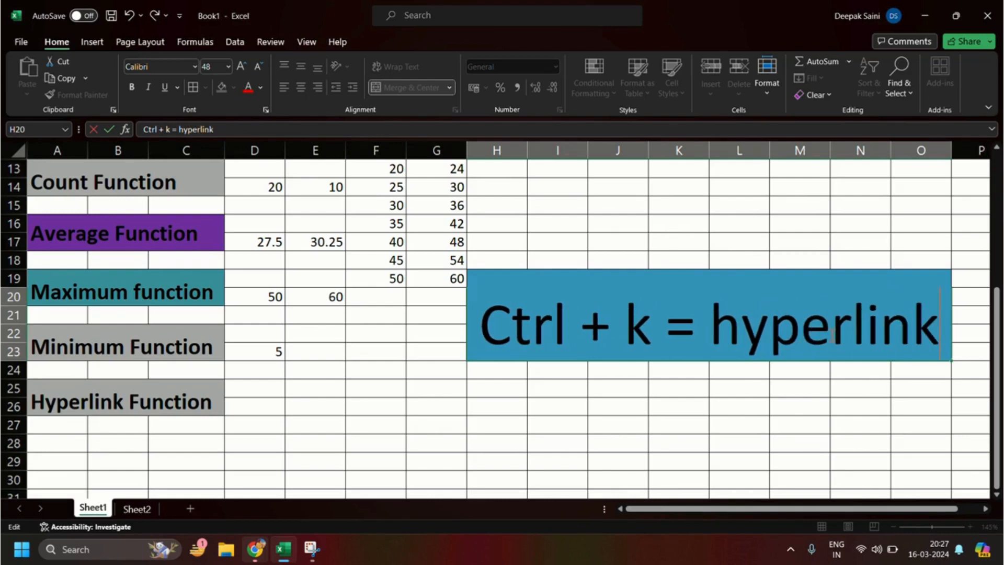
{"action": "key", "text": "Return"}
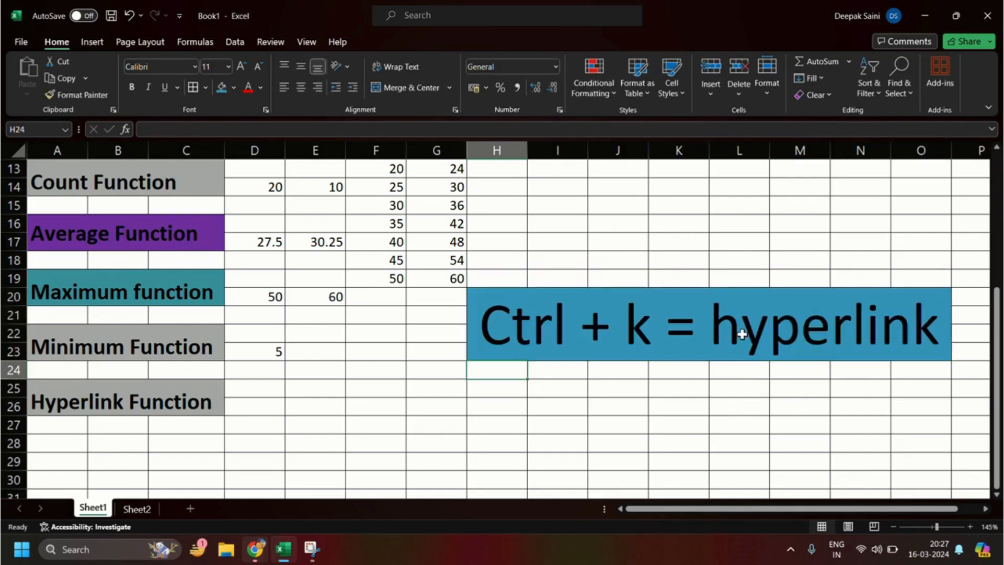
{"action": "scroll", "coordinate": [738, 339], "scroll_direction": "up", "scroll_amount": 4}
{"action": "scroll", "coordinate": [711, 334], "scroll_direction": "down", "scroll_amount": 2}
{"action": "scroll", "coordinate": [680, 329], "scroll_direction": "down", "scroll_amount": 1}
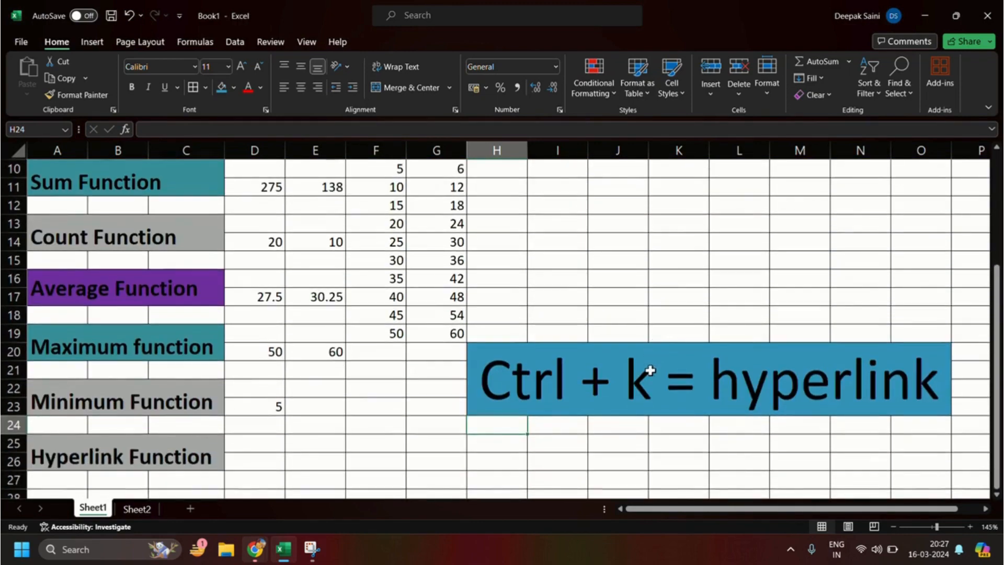
{"action": "left_click", "coordinate": [648, 340]}
{"action": "scroll", "coordinate": [638, 314], "scroll_direction": "down", "scroll_amount": 3}
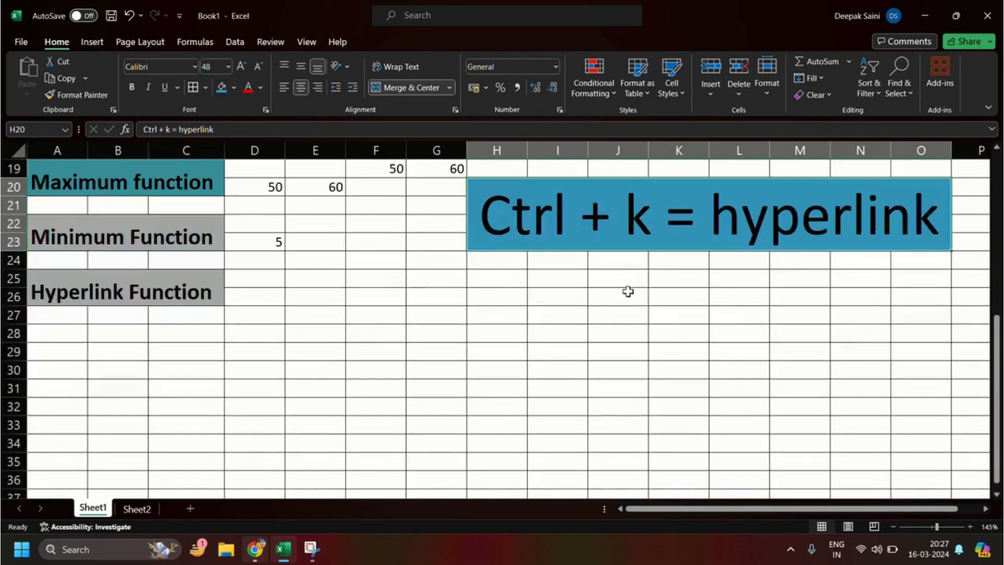
{"action": "left_click", "coordinate": [274, 298]}
{"action": "left_click", "coordinate": [297, 294]}
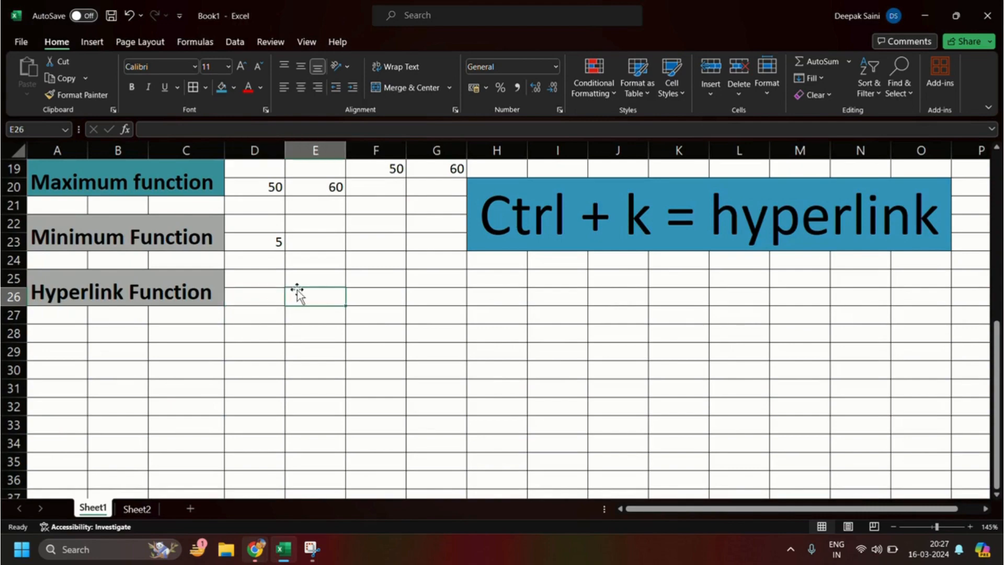
{"action": "scroll", "coordinate": [313, 292], "scroll_direction": "up", "scroll_amount": 3}
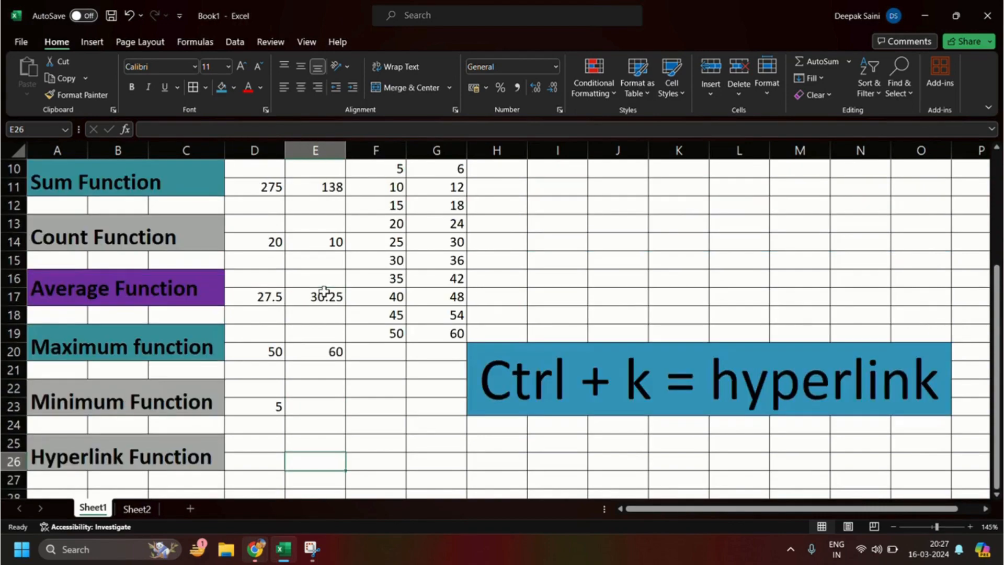
Start inserting a hyperlink on cell F19 and choose the WhatsApp image dated 2023-12-31 in the Documents folder as its target
{"action": "scroll", "coordinate": [328, 291], "scroll_direction": "down", "scroll_amount": 3}
{"action": "scroll", "coordinate": [392, 283], "scroll_direction": "up", "scroll_amount": 2}
{"action": "left_click", "coordinate": [399, 280]}
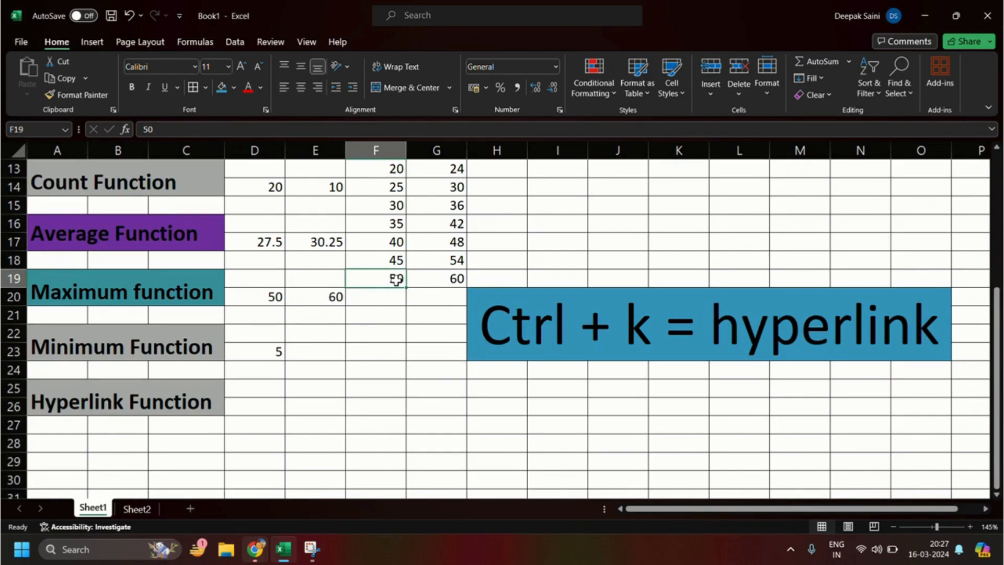
{"action": "right_click", "coordinate": [395, 280]}
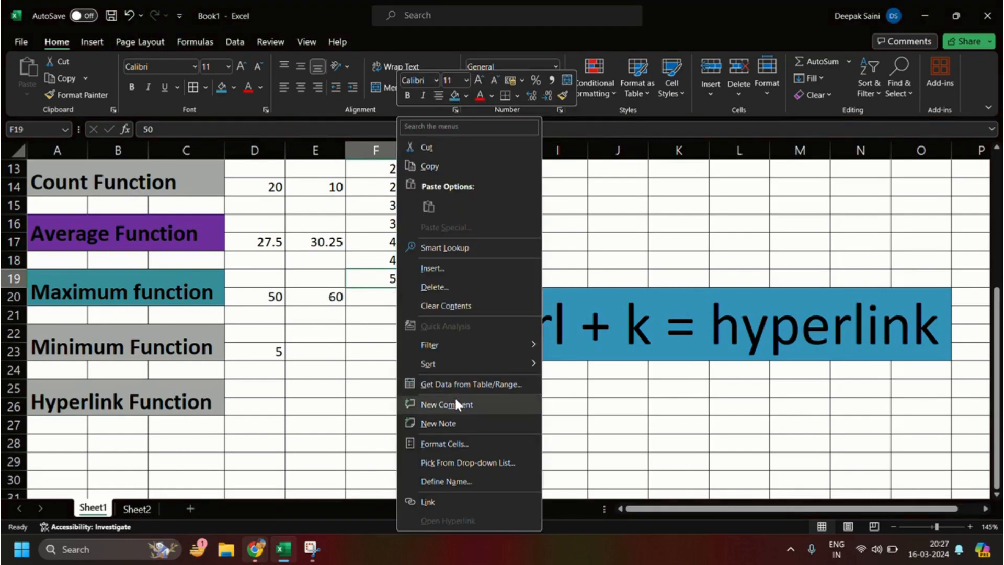
{"action": "left_click", "coordinate": [333, 411]}
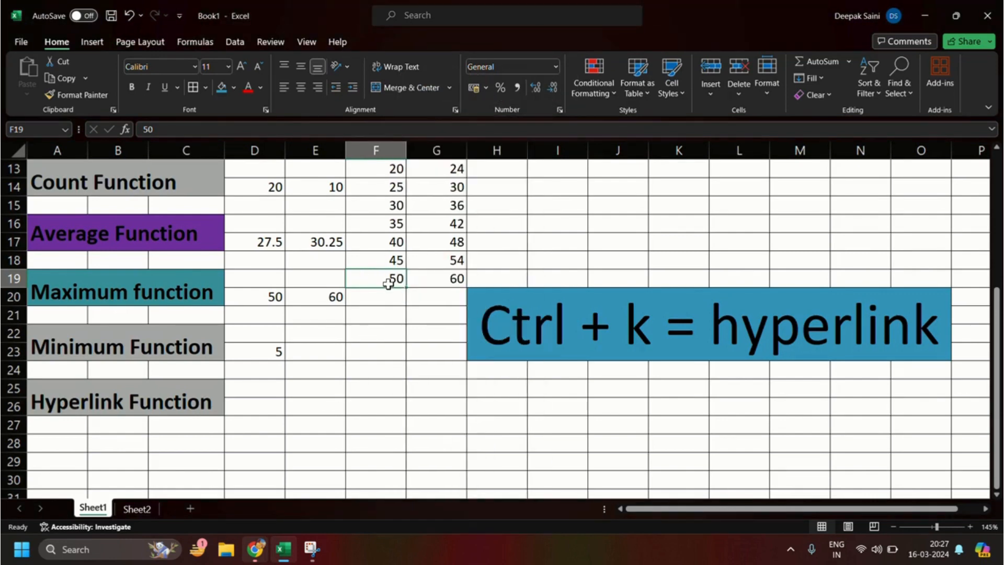
{"action": "key", "text": "ctrl+k"}
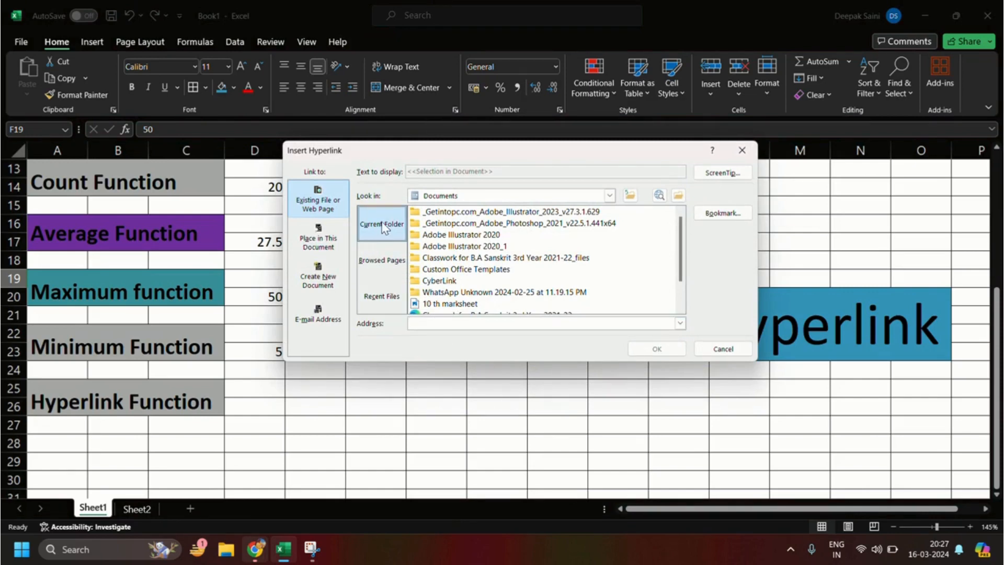
{"action": "scroll", "coordinate": [441, 251], "scroll_direction": "down", "scroll_amount": 1}
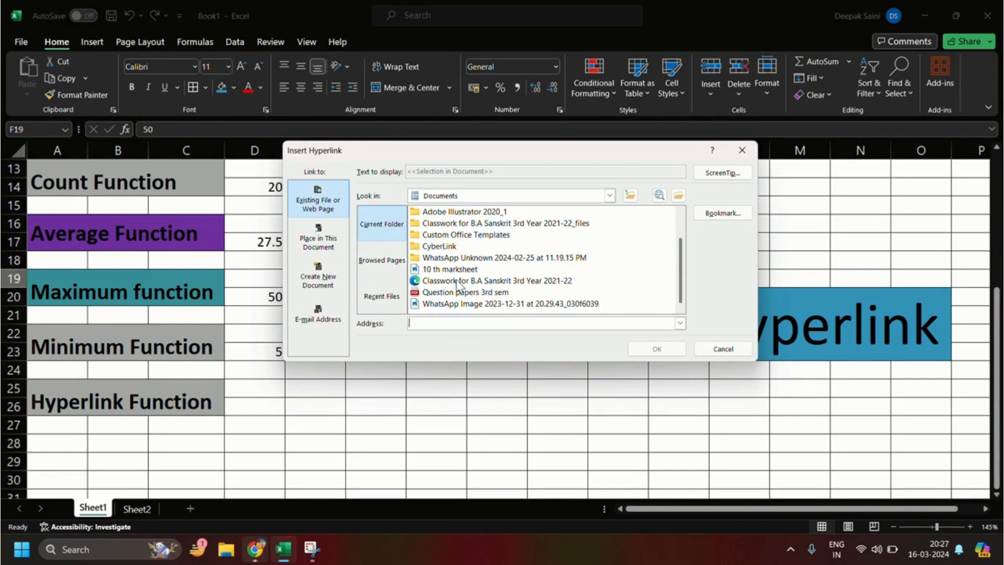
{"action": "left_click", "coordinate": [454, 304]}
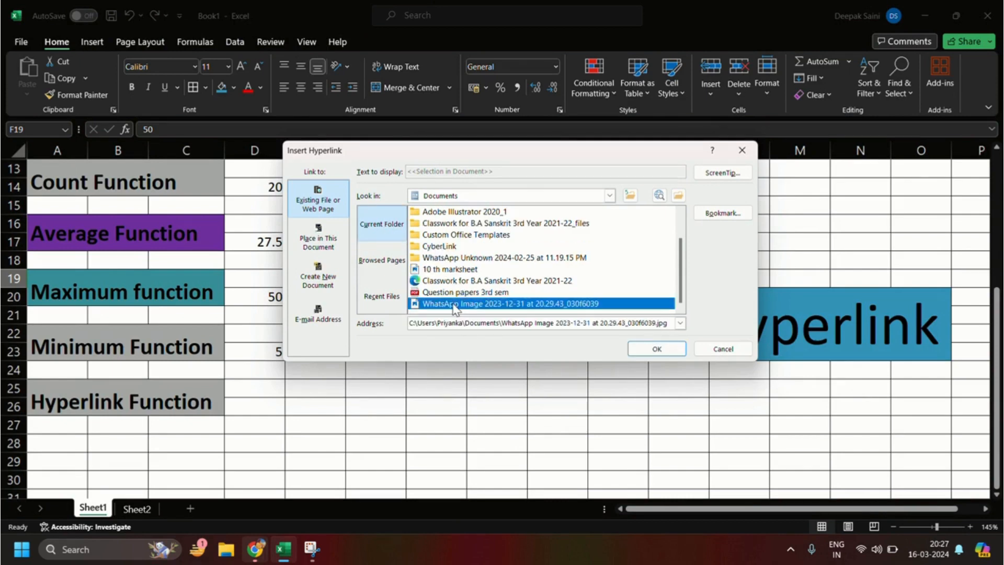
Browse to the Desktop location, set the Pictures folder as the link target instead, and insert the hyperlink in cell F19
{"action": "left_click", "coordinate": [609, 196]}
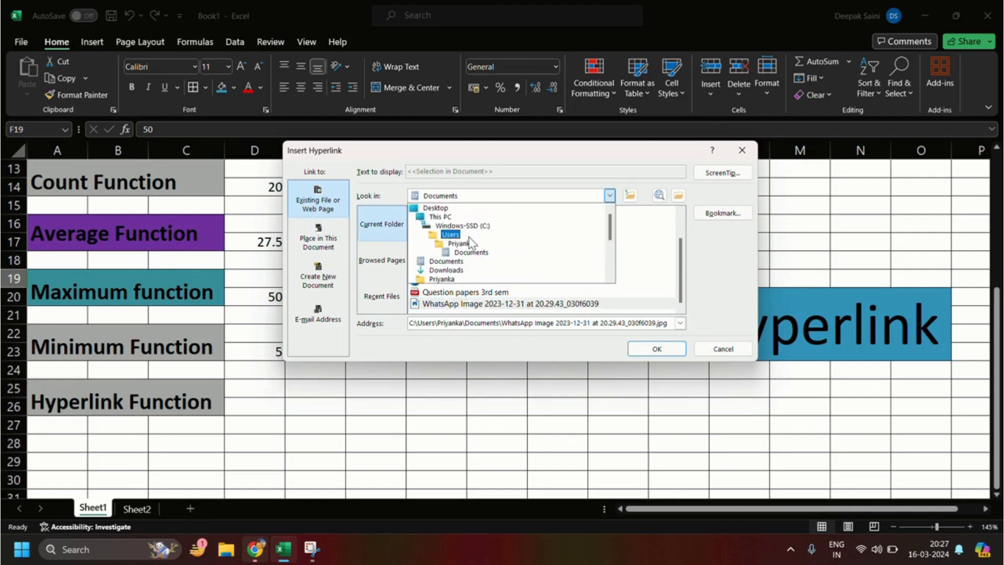
{"action": "scroll", "coordinate": [467, 270], "scroll_direction": "down", "scroll_amount": 1}
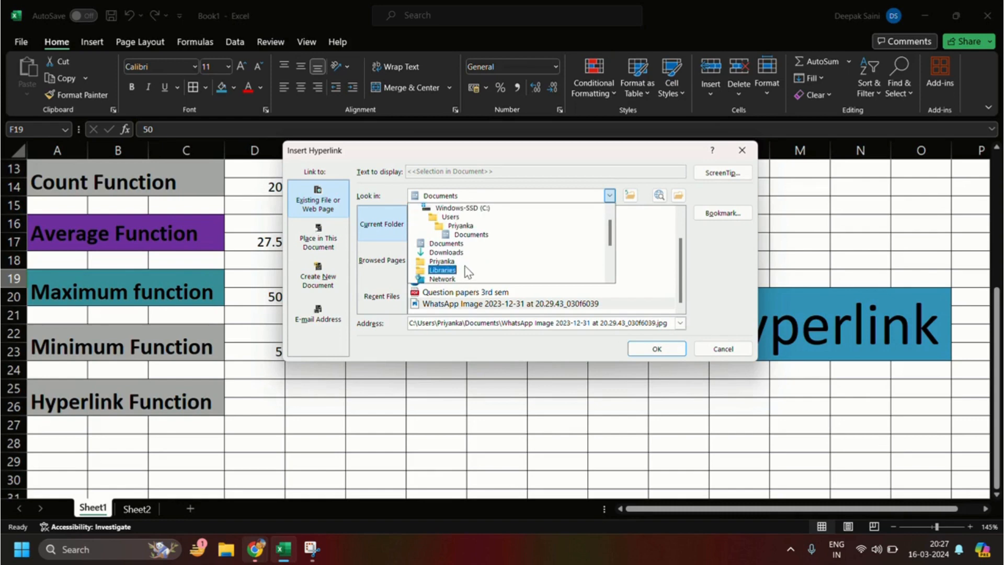
{"action": "scroll", "coordinate": [467, 270], "scroll_direction": "up", "scroll_amount": 1}
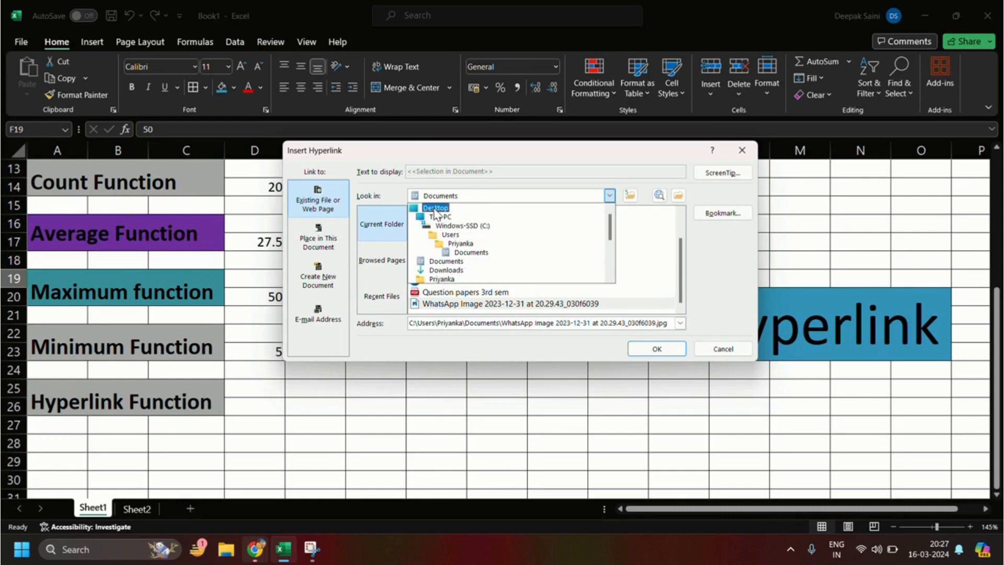
{"action": "left_click", "coordinate": [435, 209]}
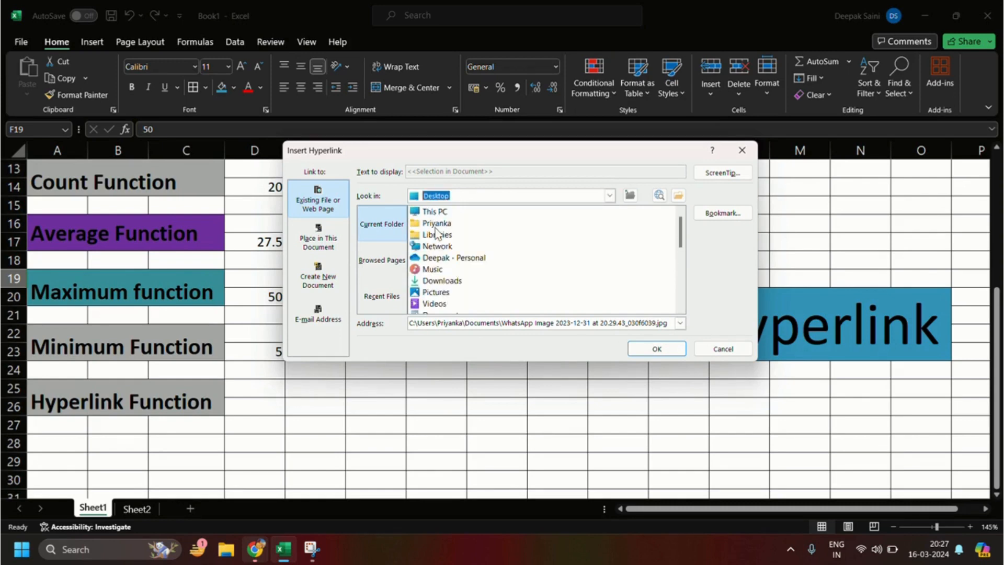
{"action": "scroll", "coordinate": [434, 225], "scroll_direction": "down", "scroll_amount": 3}
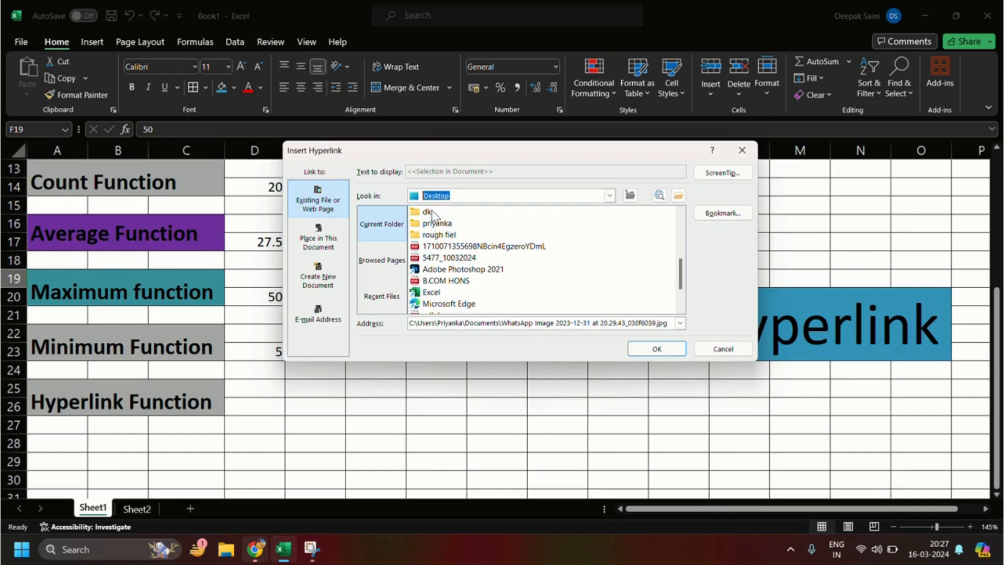
{"action": "scroll", "coordinate": [439, 235], "scroll_direction": "up", "scroll_amount": 2}
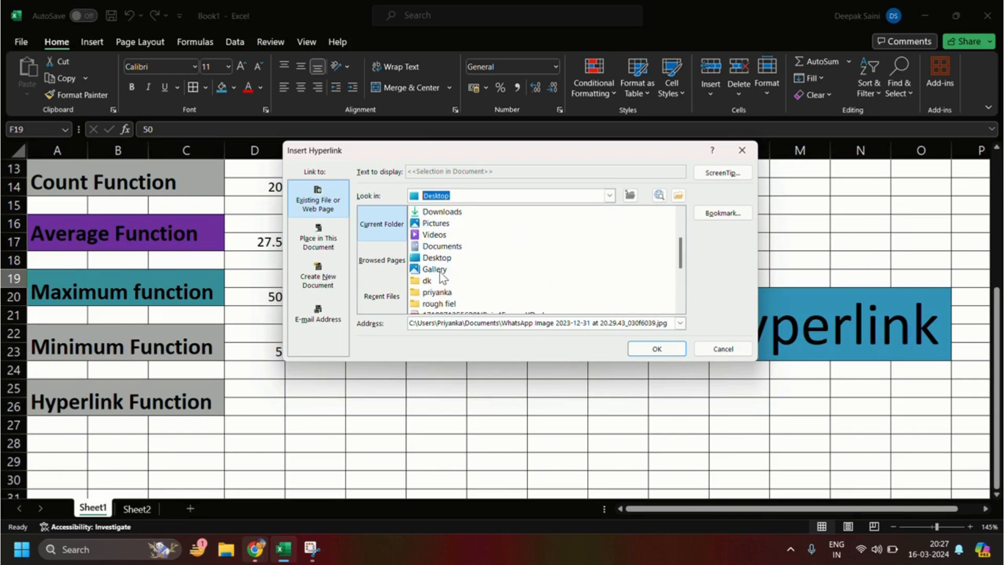
{"action": "left_click", "coordinate": [444, 225]}
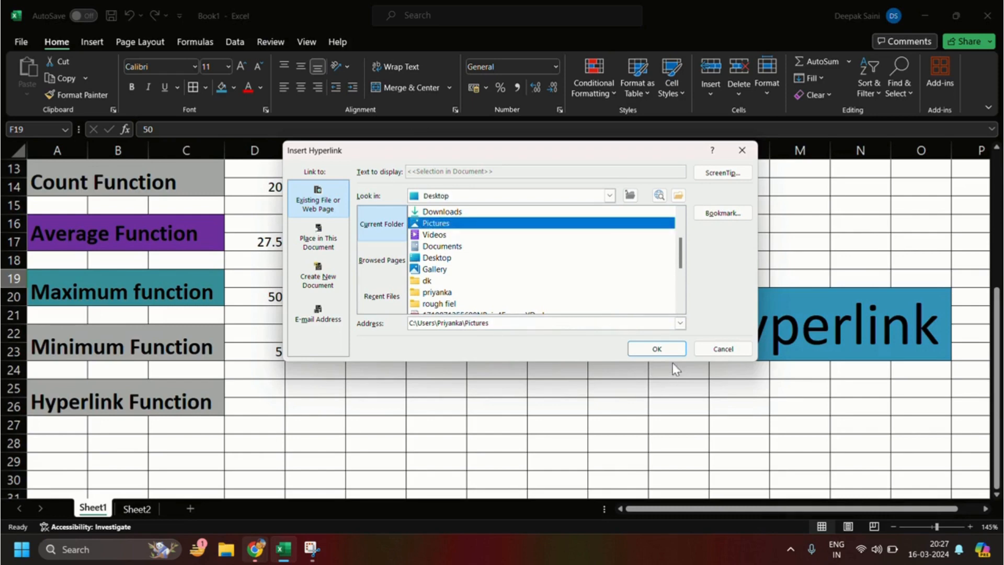
{"action": "left_click", "coordinate": [658, 349]}
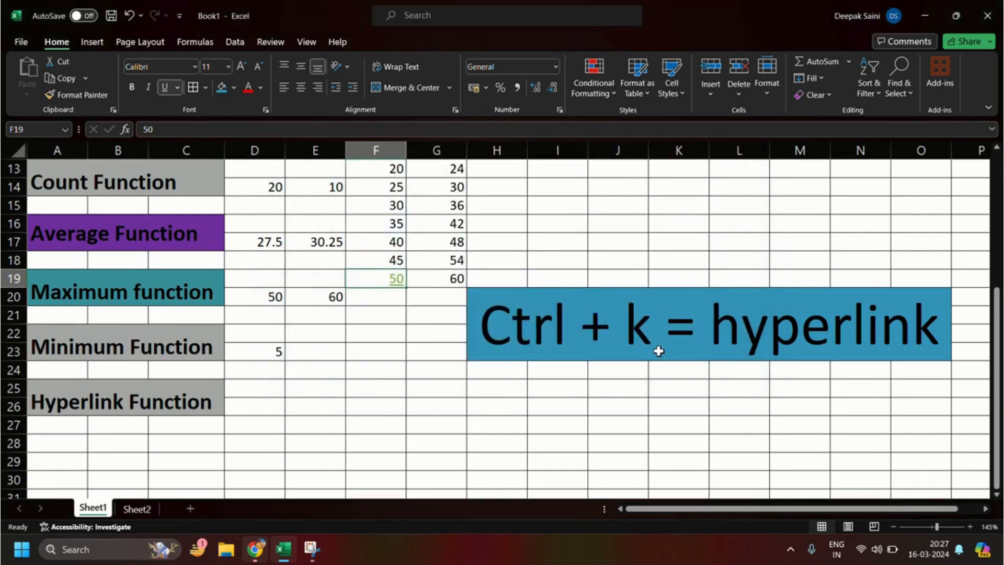
Follow the hyperlink in cell F19, allow it to open the Pictures folder, and close that folder window
{"action": "left_click", "coordinate": [409, 357]}
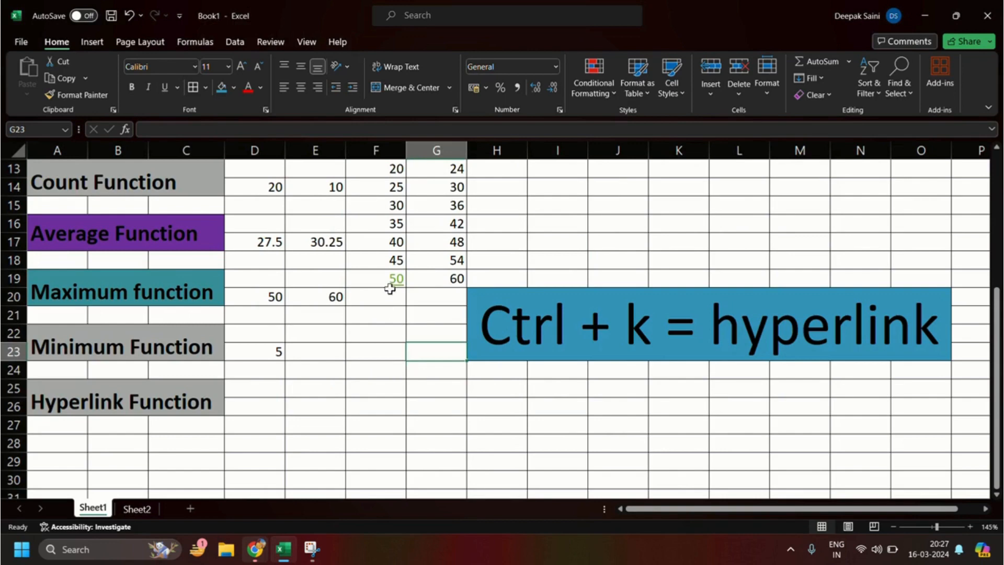
{"action": "mouse_move", "coordinate": [398, 285]}
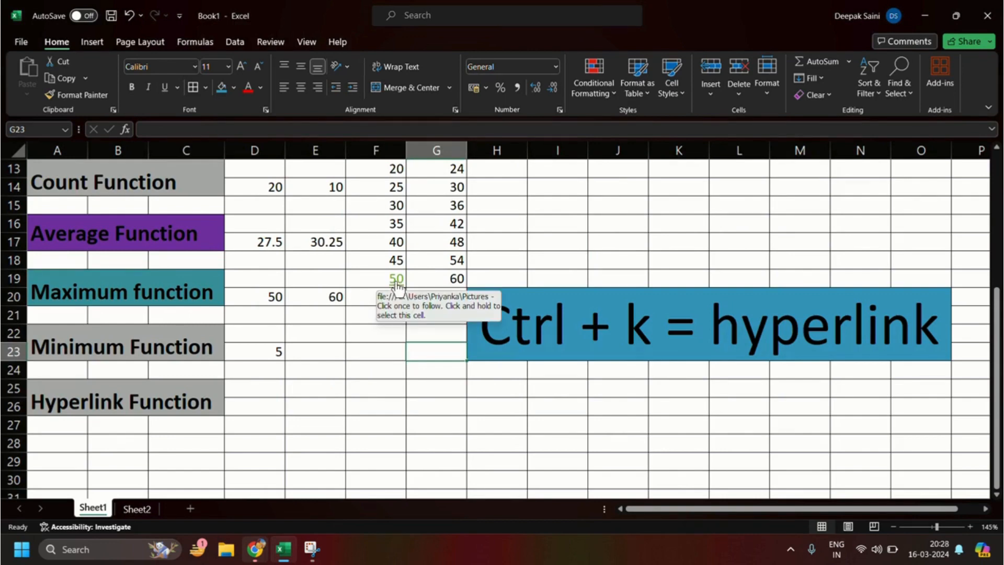
{"action": "left_click", "coordinate": [397, 285]}
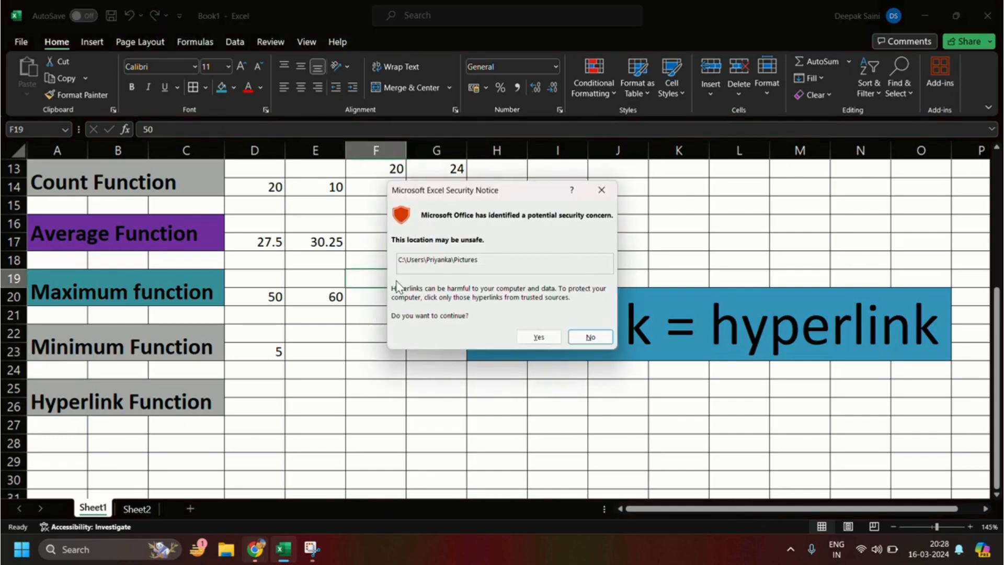
{"action": "left_click", "coordinate": [551, 335]}
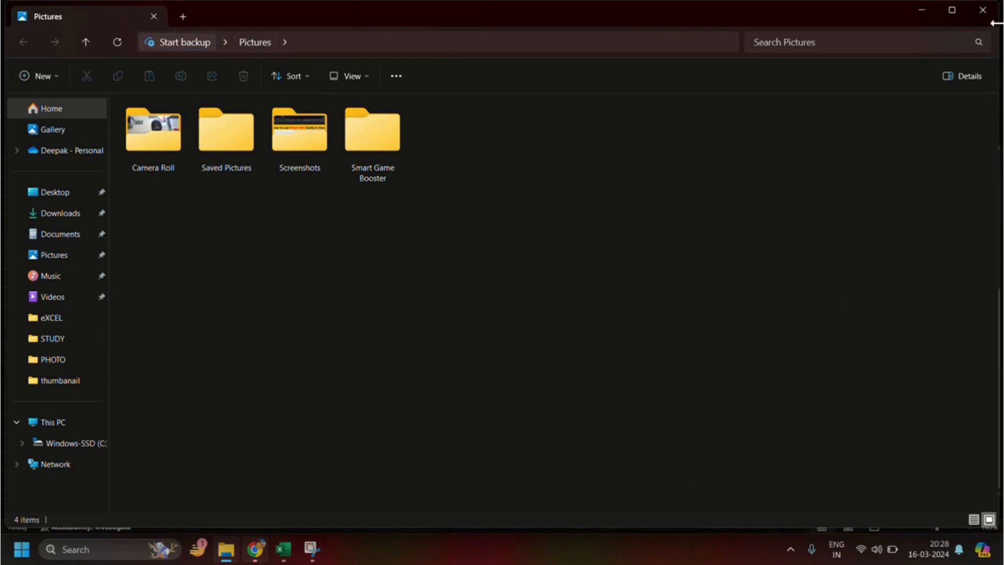
{"action": "left_click", "coordinate": [982, 11]}
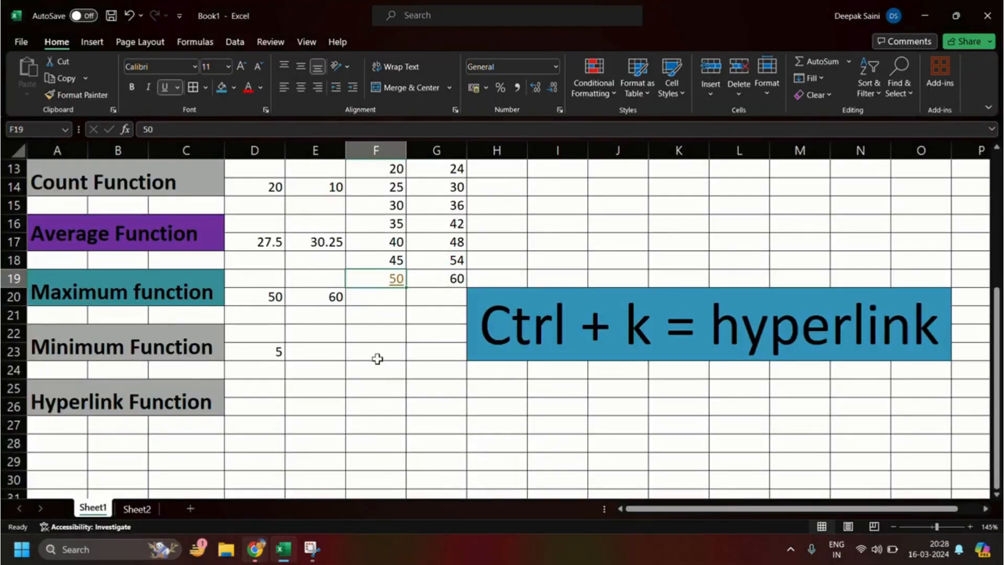
Review Sheet1 from the title banner down to the Hyperlink Function row, reducing the zoom to 130%
{"action": "left_click", "coordinate": [275, 388]}
{"action": "left_click", "coordinate": [322, 390]}
{"action": "scroll", "coordinate": [397, 351], "scroll_direction": "up", "scroll_amount": 4}
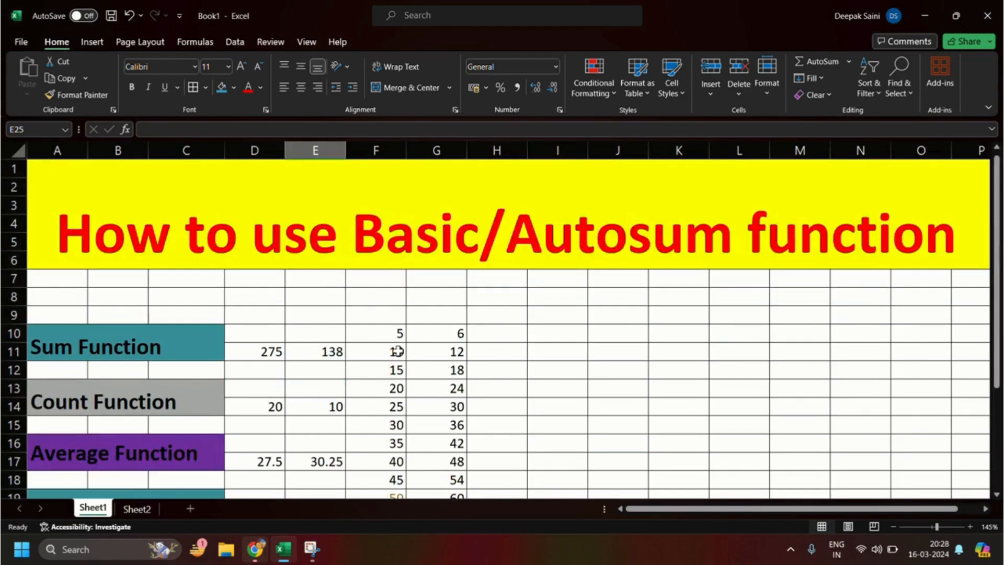
{"action": "scroll", "coordinate": [397, 351], "scroll_direction": "down", "scroll_amount": 3}
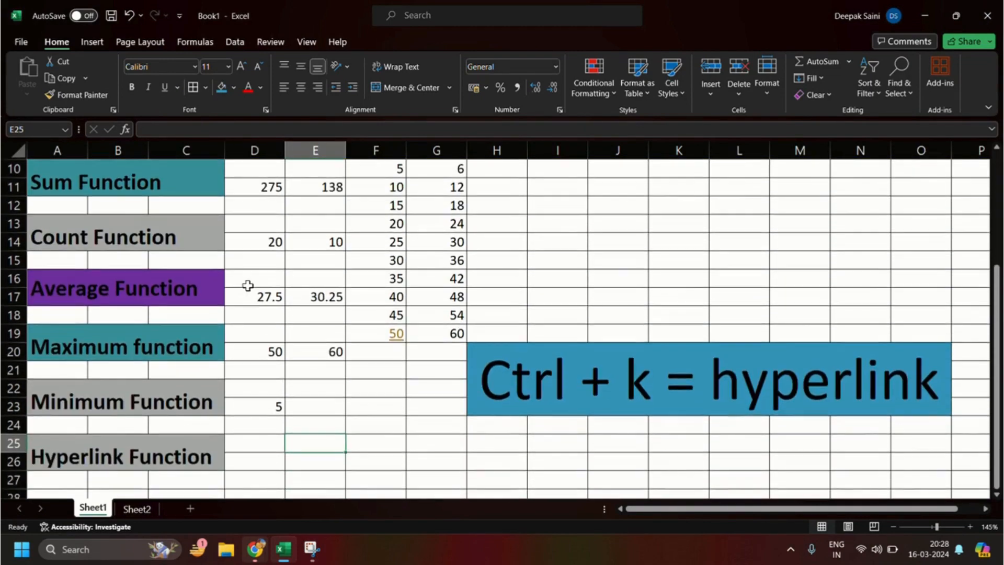
{"action": "scroll", "coordinate": [247, 287], "scroll_direction": "up", "scroll_amount": 1}
{"action": "scroll", "coordinate": [272, 282], "scroll_direction": "down", "scroll_amount": 1}
{"action": "scroll", "coordinate": [472, 328], "scroll_direction": "down", "scroll_amount": 1, "text": "ctrl"}
{"action": "scroll", "coordinate": [474, 328], "scroll_direction": "up", "scroll_amount": 2}
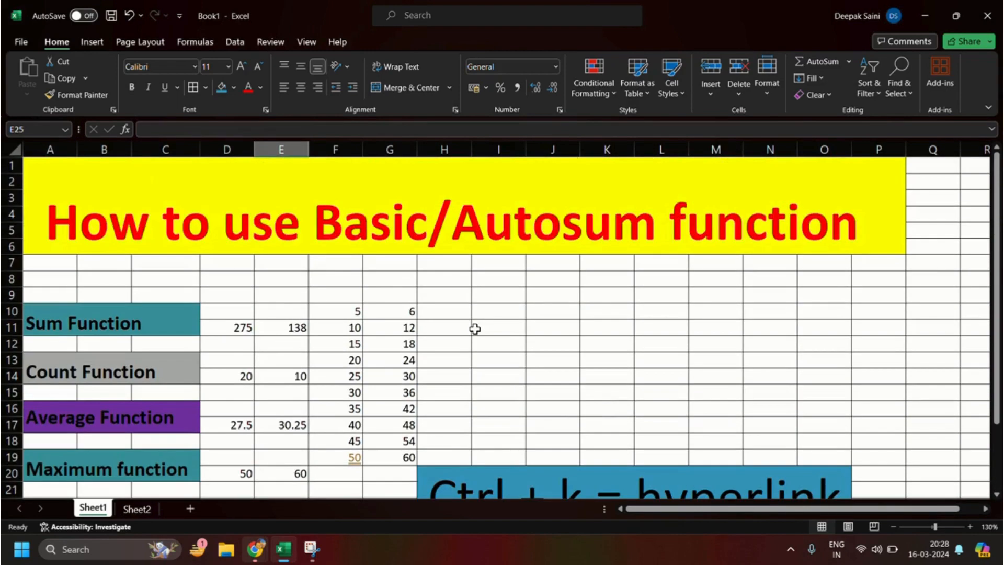